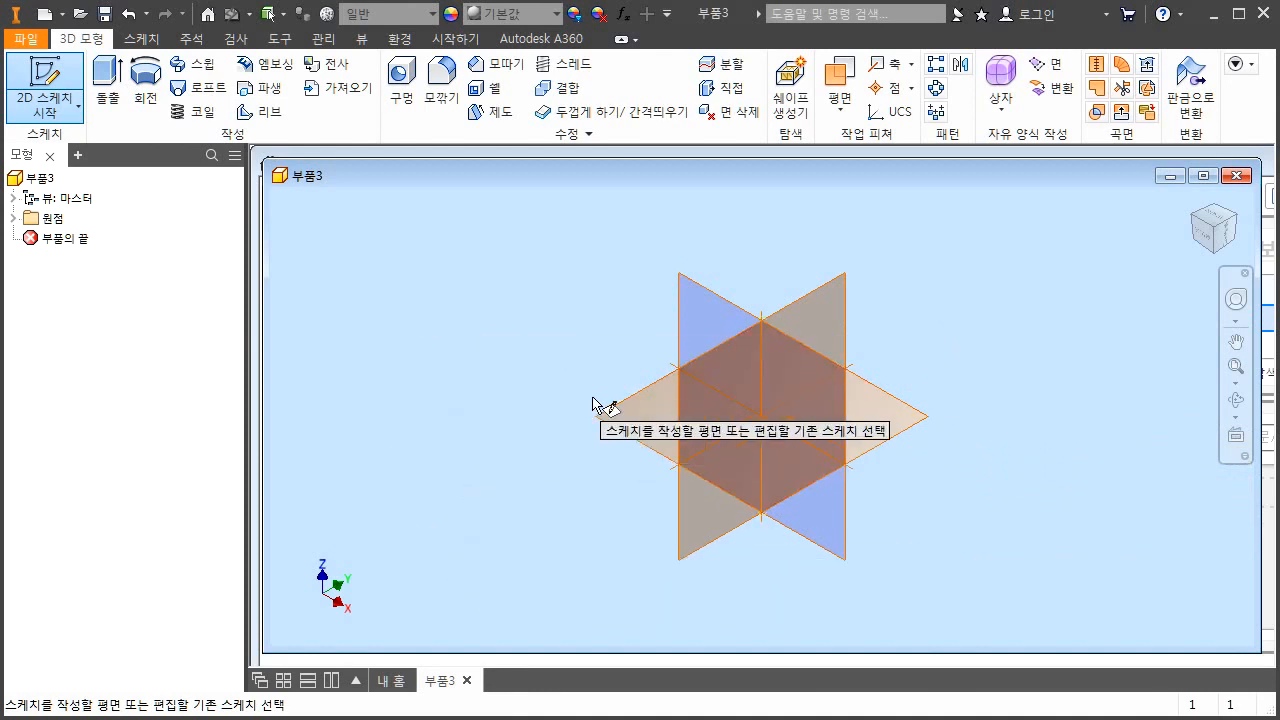
Step: Start a 2D sketch on the XY plane
{"action": "left_click", "coordinate": [636, 422]}
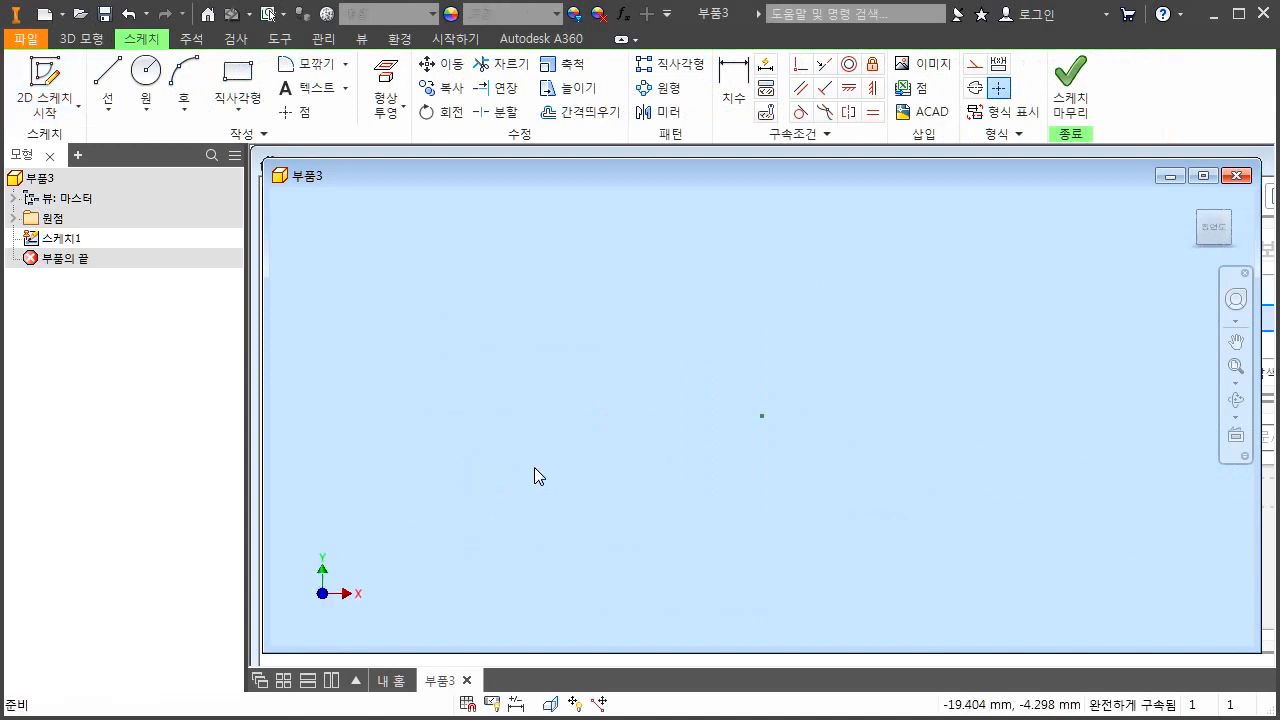
{"action": "key", "text": "ctrl+2"}
{"action": "mouse_move", "coordinate": [757, 440]}
{"action": "left_mouse_down"}
{"action": "mouse_move", "coordinate": [787, 412]}
{"action": "mouse_move", "coordinate": [744, 437]}
{"action": "mouse_move", "coordinate": [780, 425]}
{"action": "mouse_move", "coordinate": [760, 420]}
{"action": "mouse_move", "coordinate": [777, 458]}
{"action": "left_mouse_up"}
{"action": "left_click", "coordinate": [784, 469]}
{"action": "mouse_move", "coordinate": [801, 456]}
{"action": "left_mouse_down"}
{"action": "mouse_move", "coordinate": [841, 456]}
{"action": "mouse_move", "coordinate": [822, 455]}
{"action": "left_mouse_up"}
{"action": "left_click", "coordinate": [819, 464]}
{"action": "key", "text": "Escape"}
Step: Expand the origin folder in the model tree and examine the center point and its available commands
{"action": "left_click", "coordinate": [14, 219]}
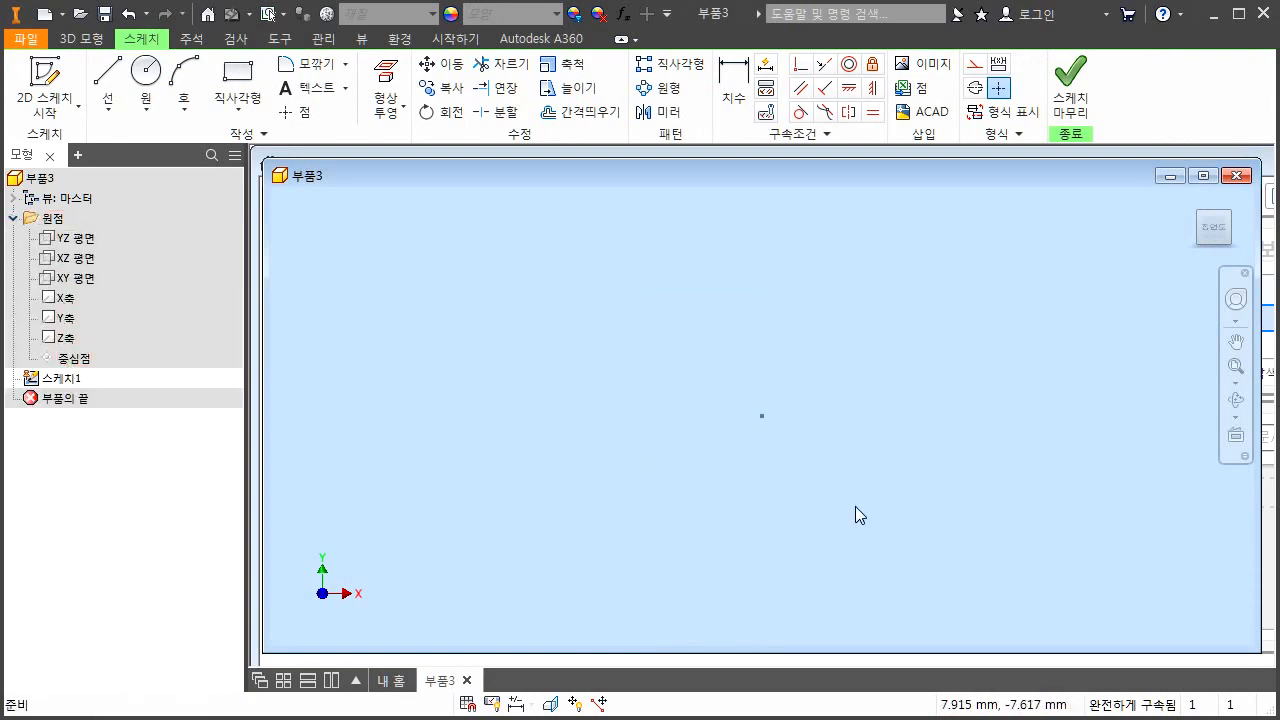
{"action": "key", "text": "ctrl+2"}
{"action": "left_click_drag", "start_coordinate": [752, 436], "coordinate": [751, 408]}
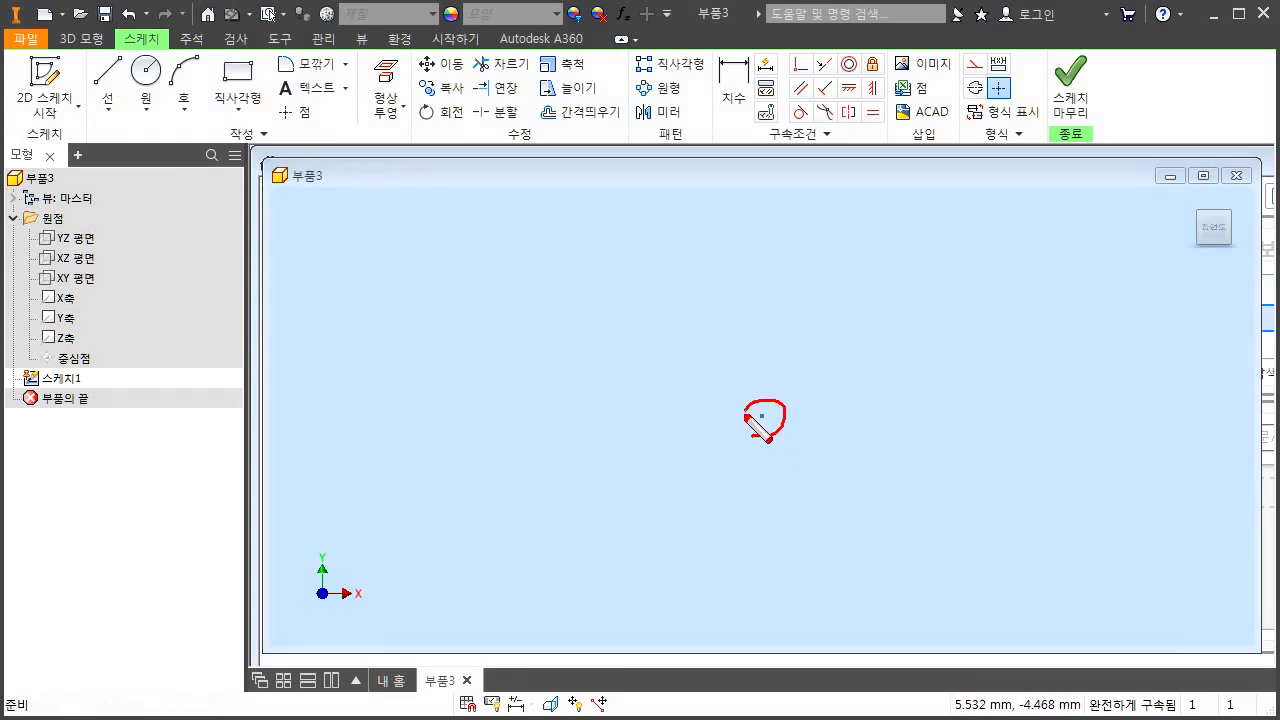
{"action": "key", "text": "Escape"}
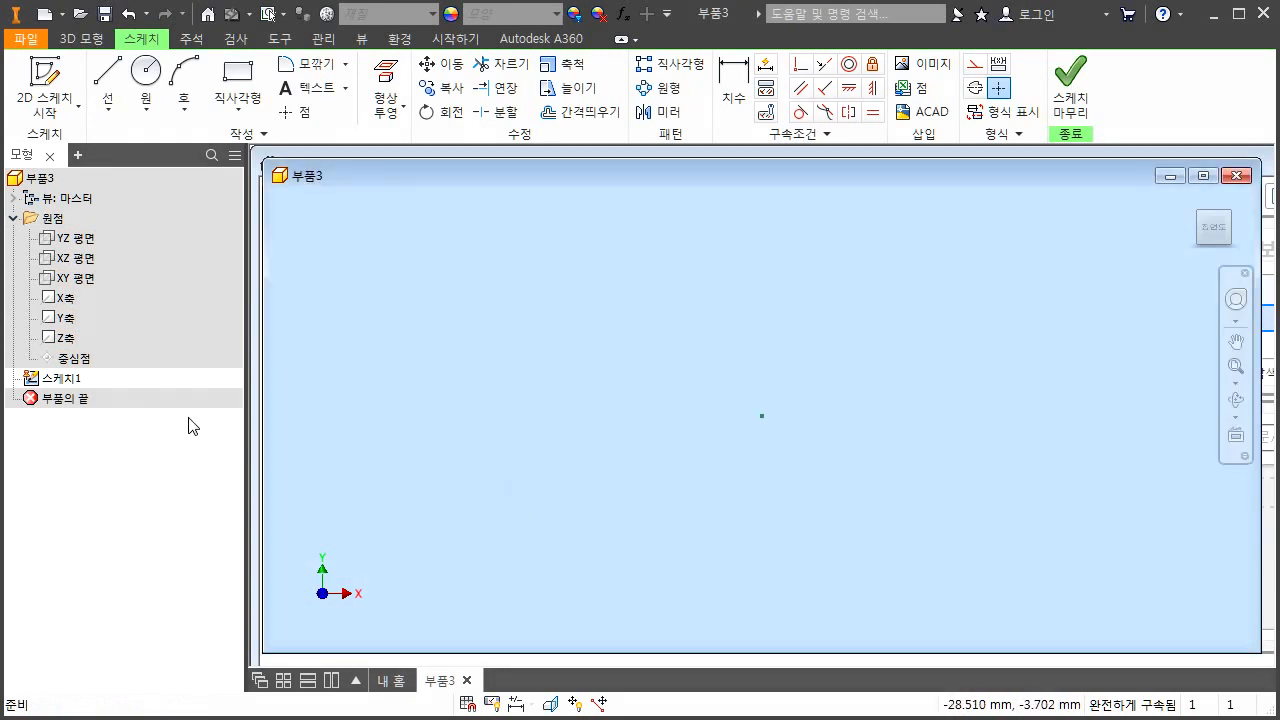
{"action": "right_click", "coordinate": [71, 362]}
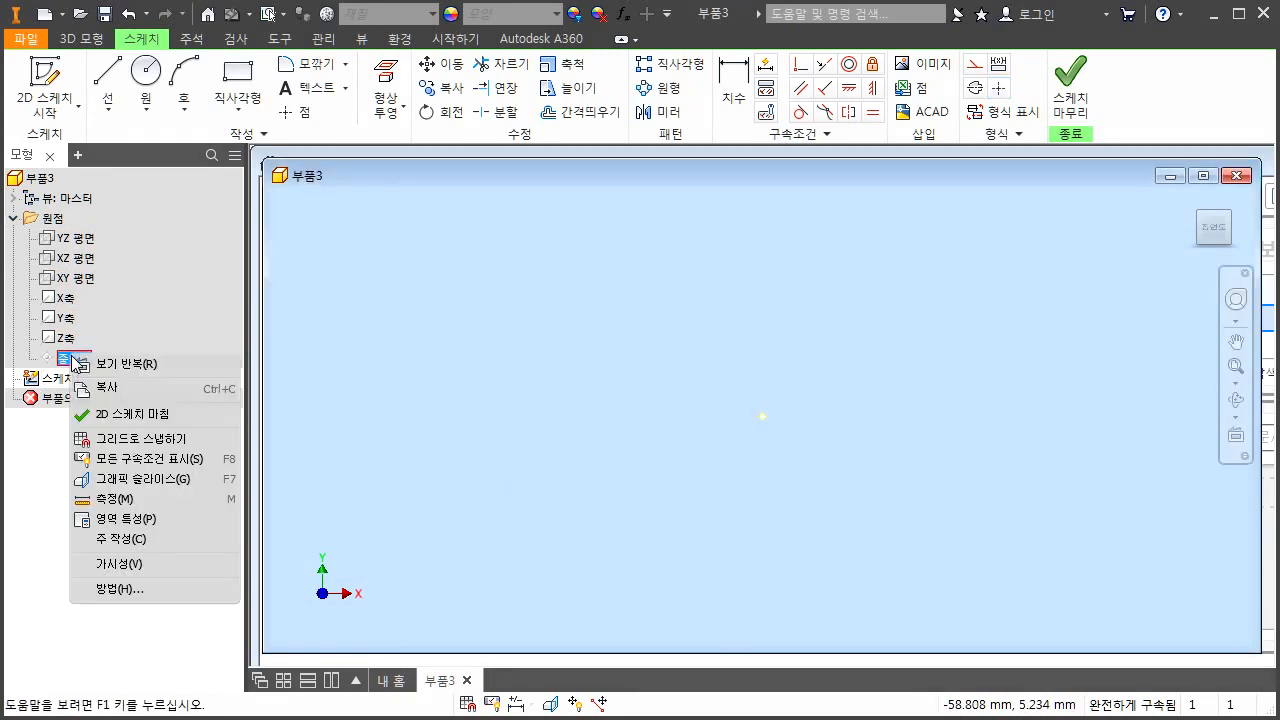
{"action": "left_click", "coordinate": [589, 568]}
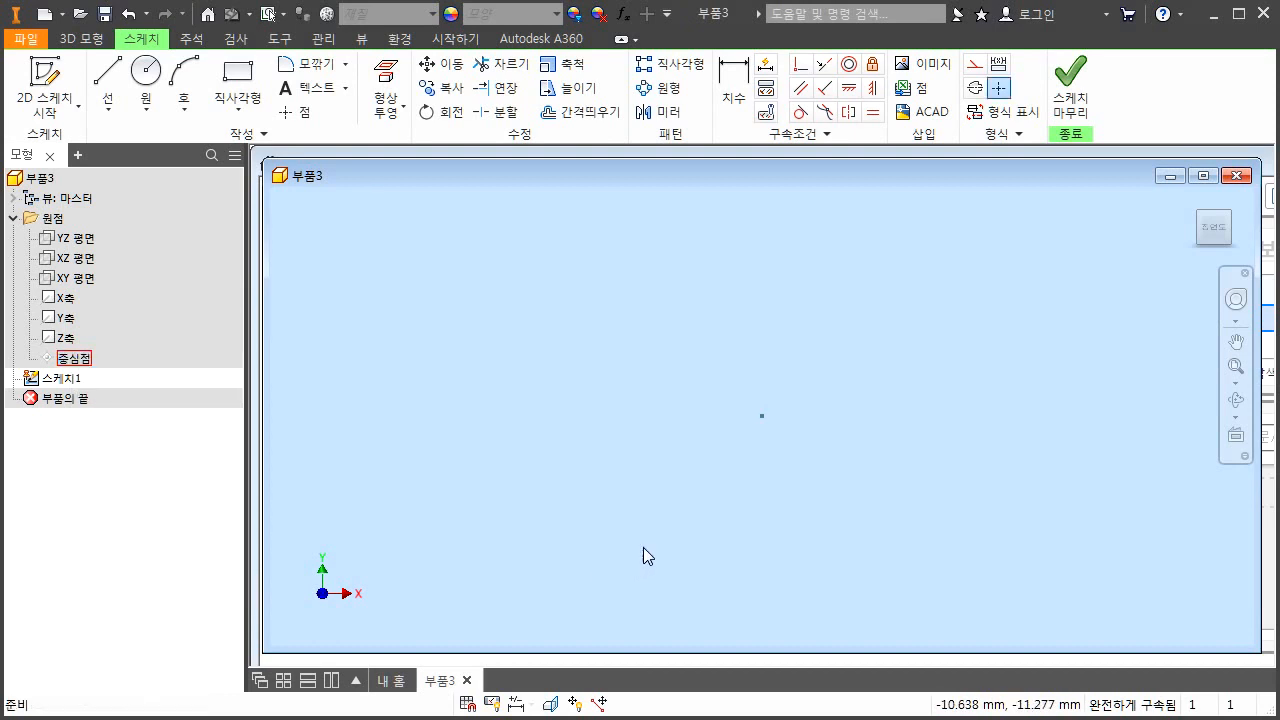
{"action": "key", "text": "ctrl+shift+d"}
{"action": "mouse_move", "coordinate": [754, 430]}
{"action": "left_mouse_down"}
{"action": "mouse_move", "coordinate": [783, 396]}
{"action": "mouse_move", "coordinate": [743, 436]}
{"action": "left_mouse_up"}
{"action": "left_click_drag", "start_coordinate": [63, 366], "coordinate": [56, 356]}
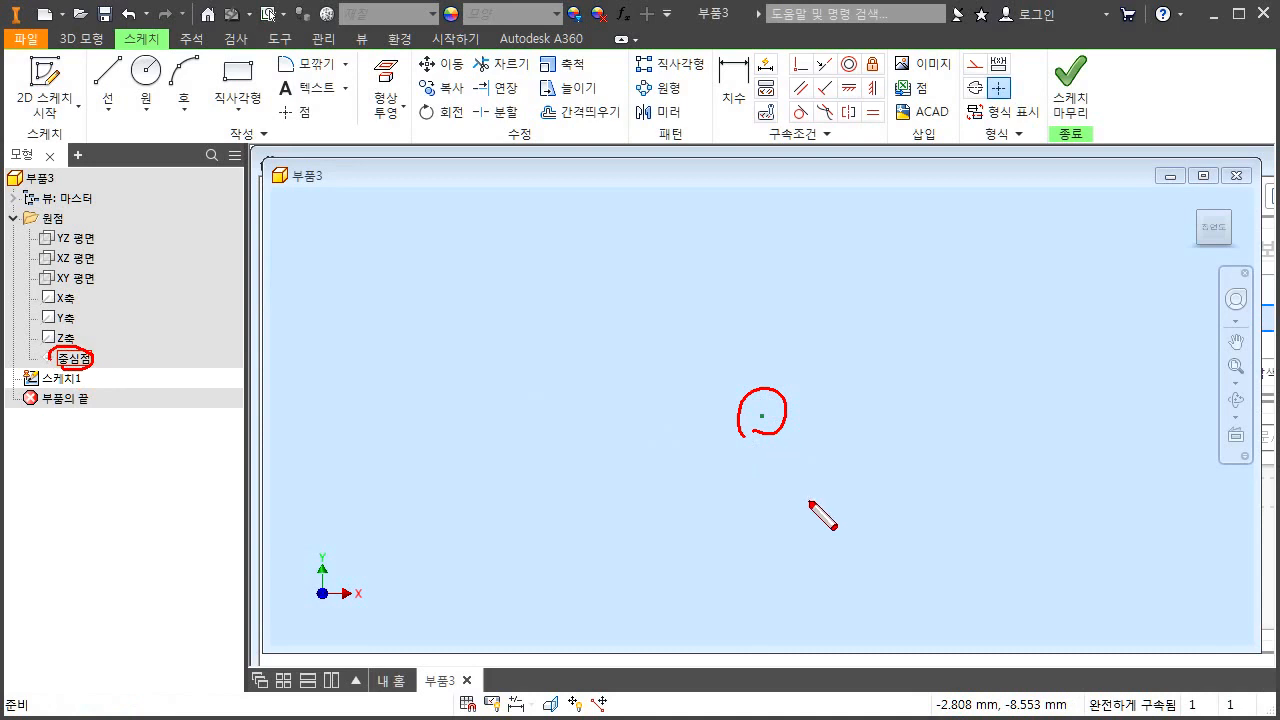
{"action": "key", "text": "Escape"}
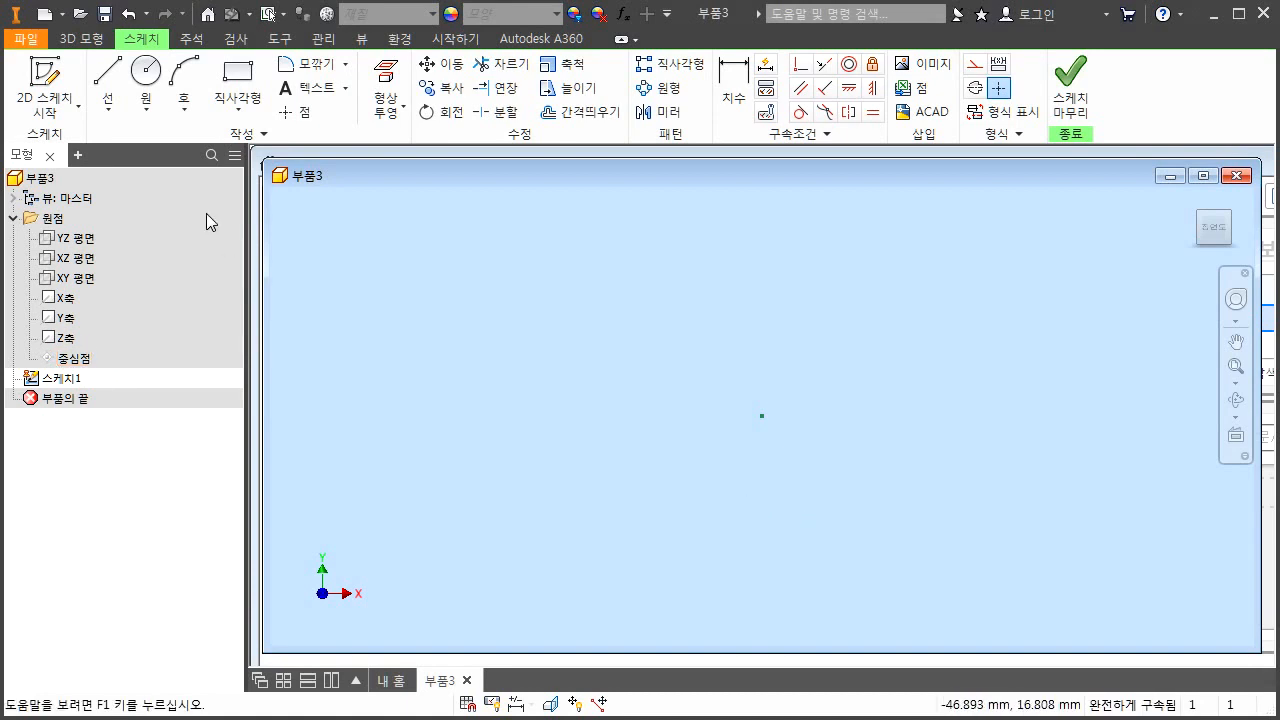
Step: Sketch an open chain of seven lines from the origin: diagonal up, horizontal, vertical down, diagonal down, horizontal, vertical up, diagonal up
{"action": "left_click", "coordinate": [107, 80]}
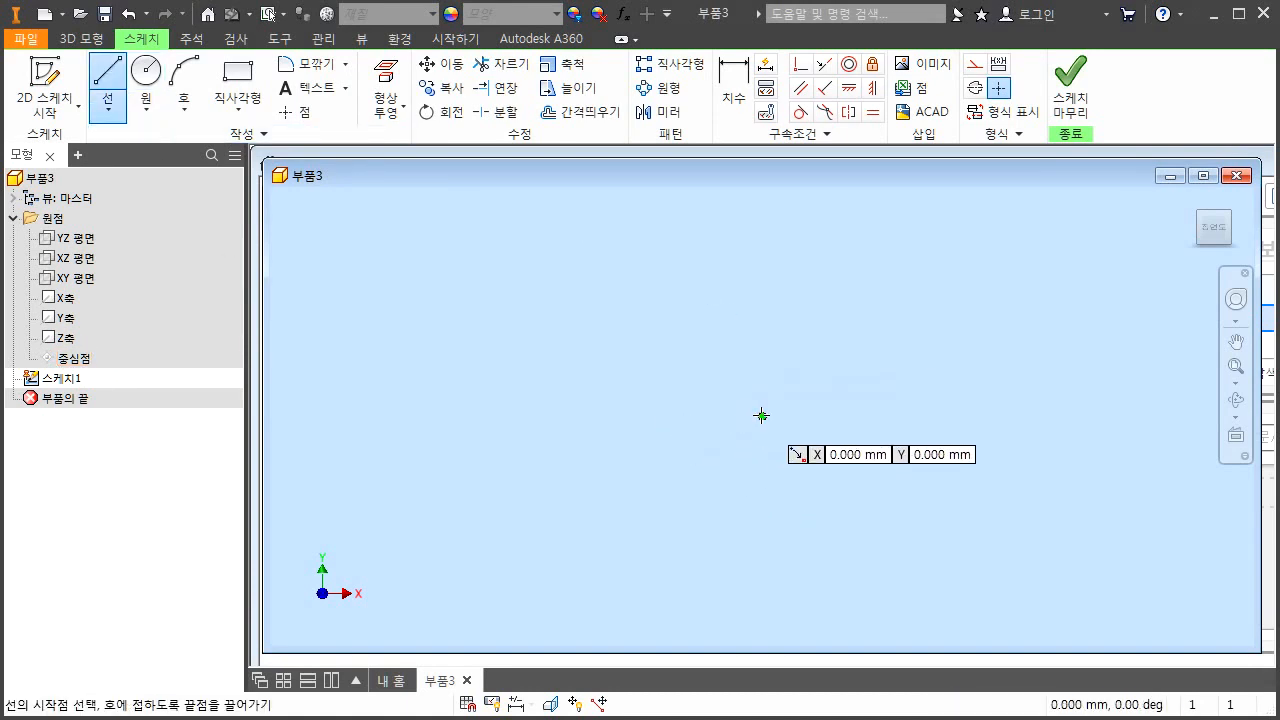
{"action": "left_click", "coordinate": [762, 416]}
{"action": "left_click", "coordinate": [837, 297]}
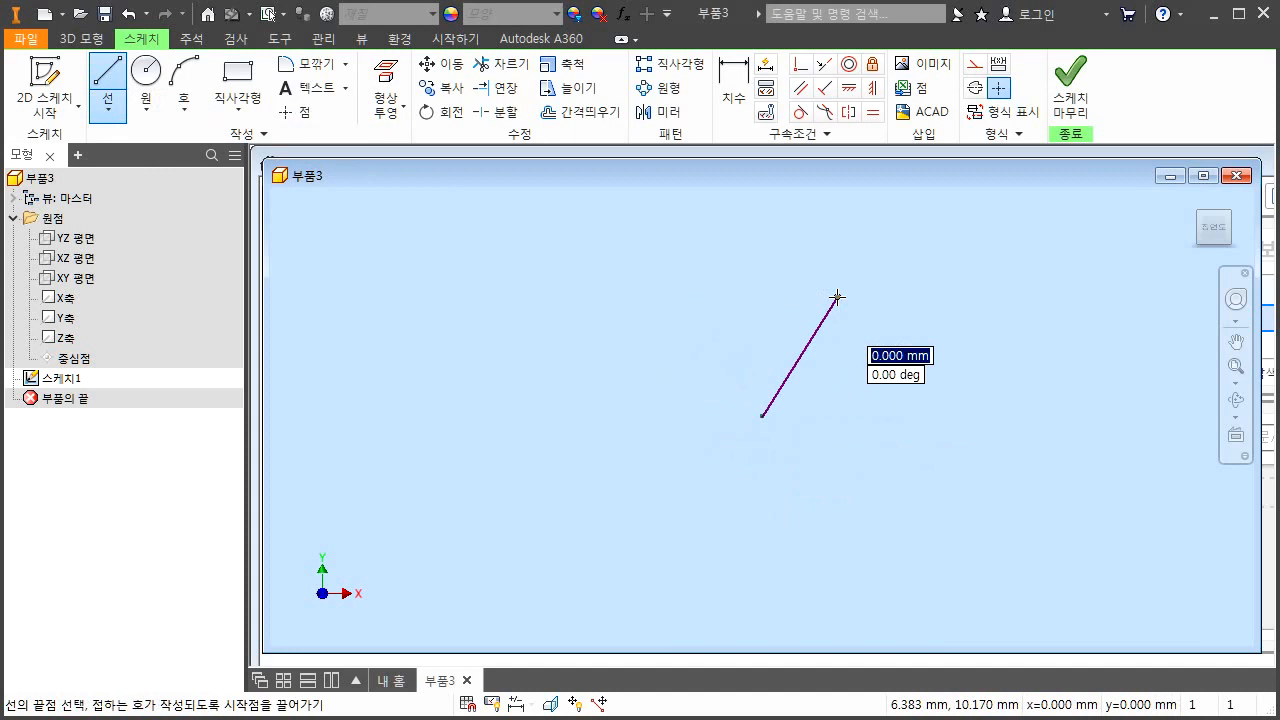
{"action": "left_click", "coordinate": [898, 296]}
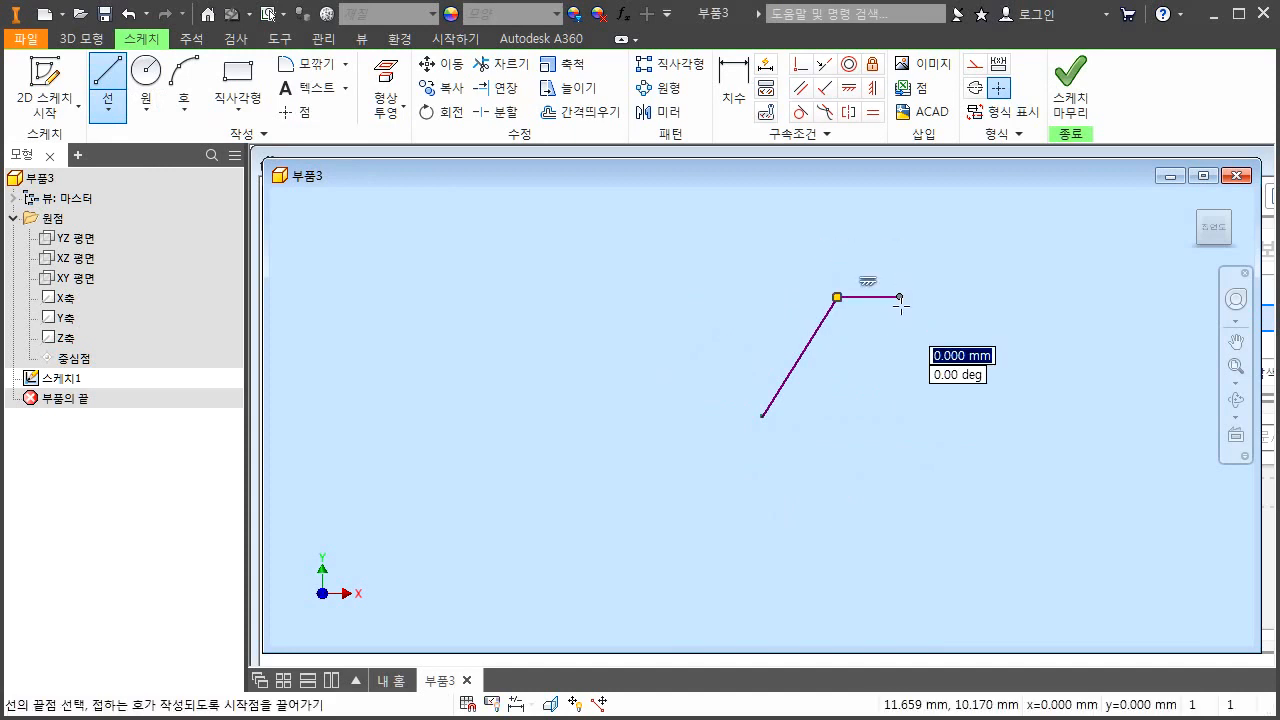
{"action": "left_click", "coordinate": [898, 355]}
{"action": "left_click", "coordinate": [934, 402]}
{"action": "left_click", "coordinate": [988, 403]}
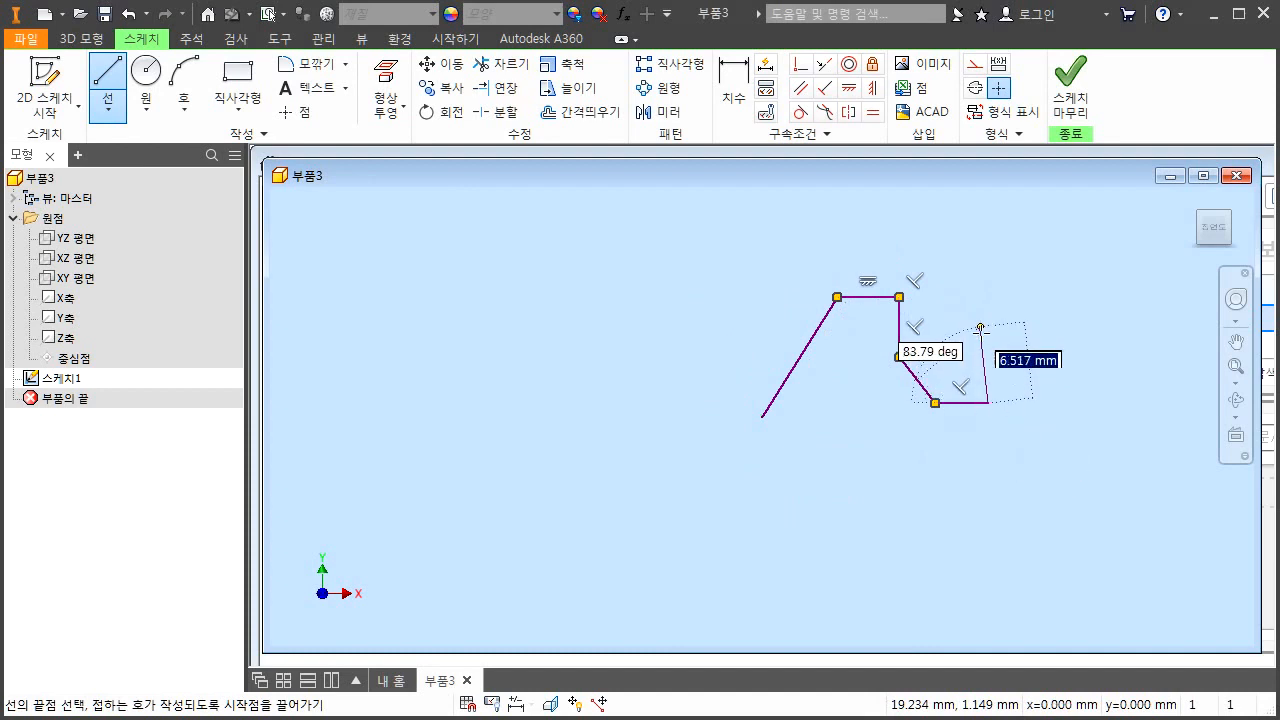
{"action": "left_click", "coordinate": [988, 323]}
{"action": "left_click", "coordinate": [1045, 261]}
{"action": "key", "text": "Escape"}
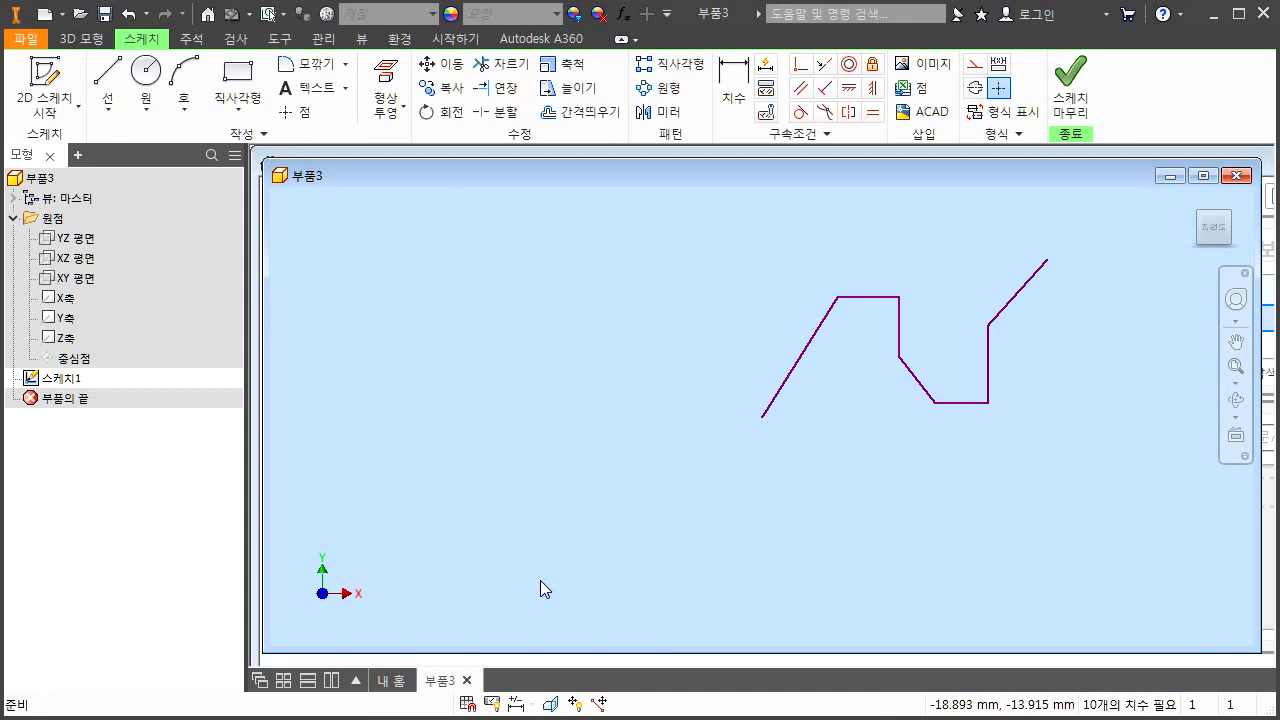
{"action": "key", "text": "l"}
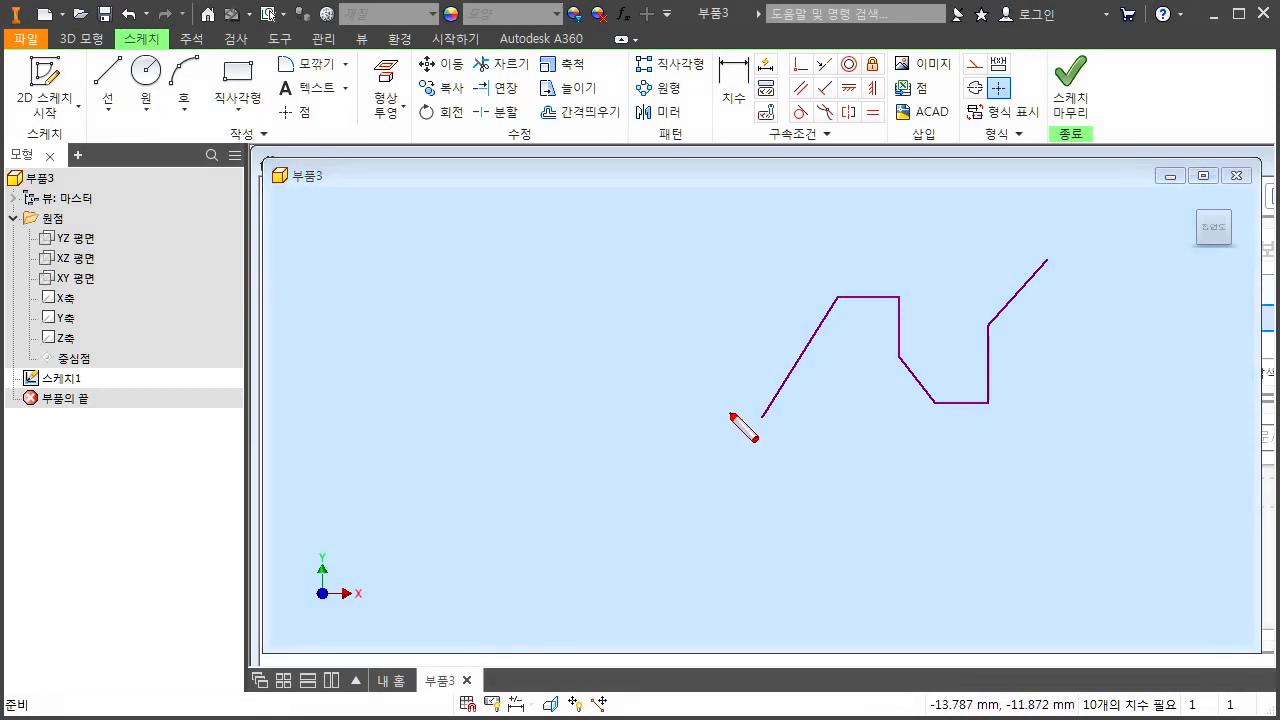
{"action": "left_click_drag", "start_coordinate": [727, 417], "coordinate": [773, 417]}
{"action": "left_click_drag", "start_coordinate": [710, 289], "coordinate": [796, 291]}
{"action": "mouse_move", "coordinate": [742, 338]}
{"action": "left_mouse_down"}
{"action": "mouse_move", "coordinate": [724, 358]}
{"action": "mouse_move", "coordinate": [744, 348]}
{"action": "left_mouse_up"}
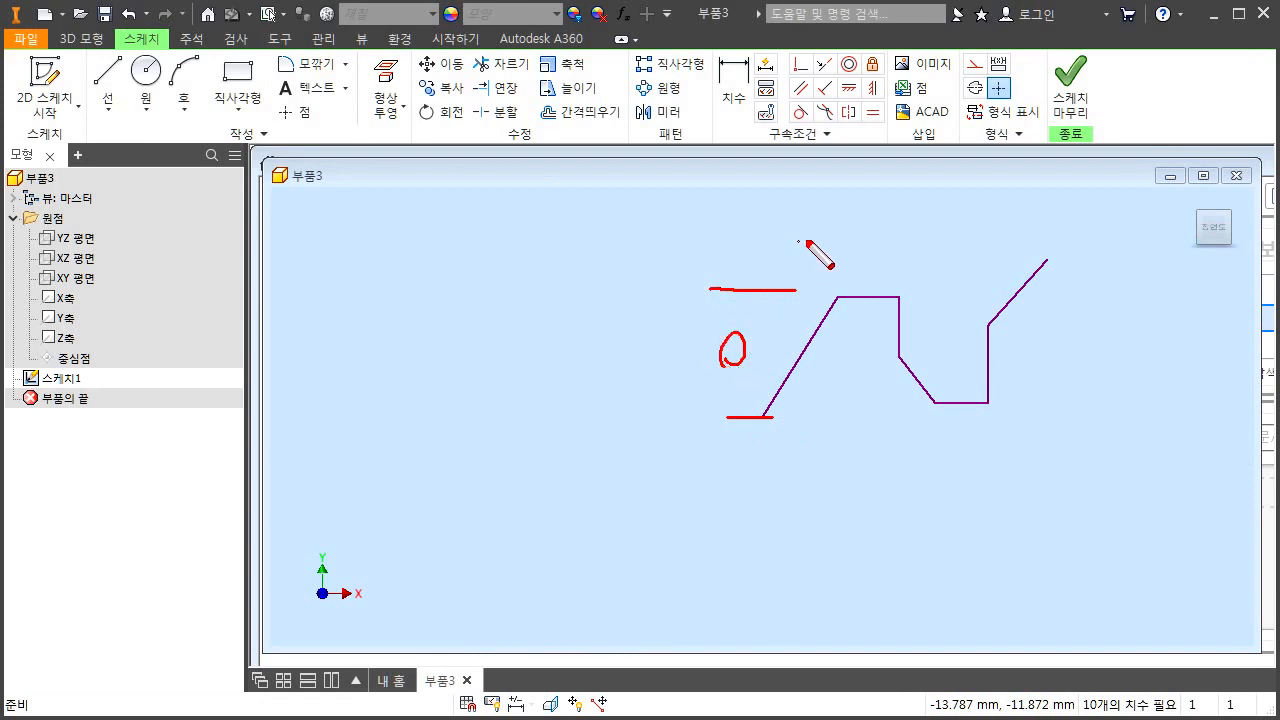
{"action": "mouse_move", "coordinate": [780, 56]}
{"action": "left_mouse_down"}
{"action": "mouse_move", "coordinate": [790, 140]}
{"action": "mouse_move", "coordinate": [885, 135]}
{"action": "mouse_move", "coordinate": [885, 55]}
{"action": "mouse_move", "coordinate": [792, 48]}
{"action": "left_mouse_up"}
{"action": "mouse_move", "coordinate": [836, 198]}
{"action": "left_mouse_down"}
{"action": "mouse_move", "coordinate": [844, 112]}
{"action": "mouse_move", "coordinate": [834, 126]}
{"action": "mouse_move", "coordinate": [851, 110]}
{"action": "left_mouse_up"}
{"action": "left_click_drag", "start_coordinate": [812, 56], "coordinate": [797, 55]}
{"action": "mouse_move", "coordinate": [810, 100]}
{"action": "left_mouse_down"}
{"action": "mouse_move", "coordinate": [814, 78]}
{"action": "mouse_move", "coordinate": [790, 90]}
{"action": "mouse_move", "coordinate": [806, 98]}
{"action": "mouse_move", "coordinate": [790, 170]}
{"action": "left_mouse_up"}
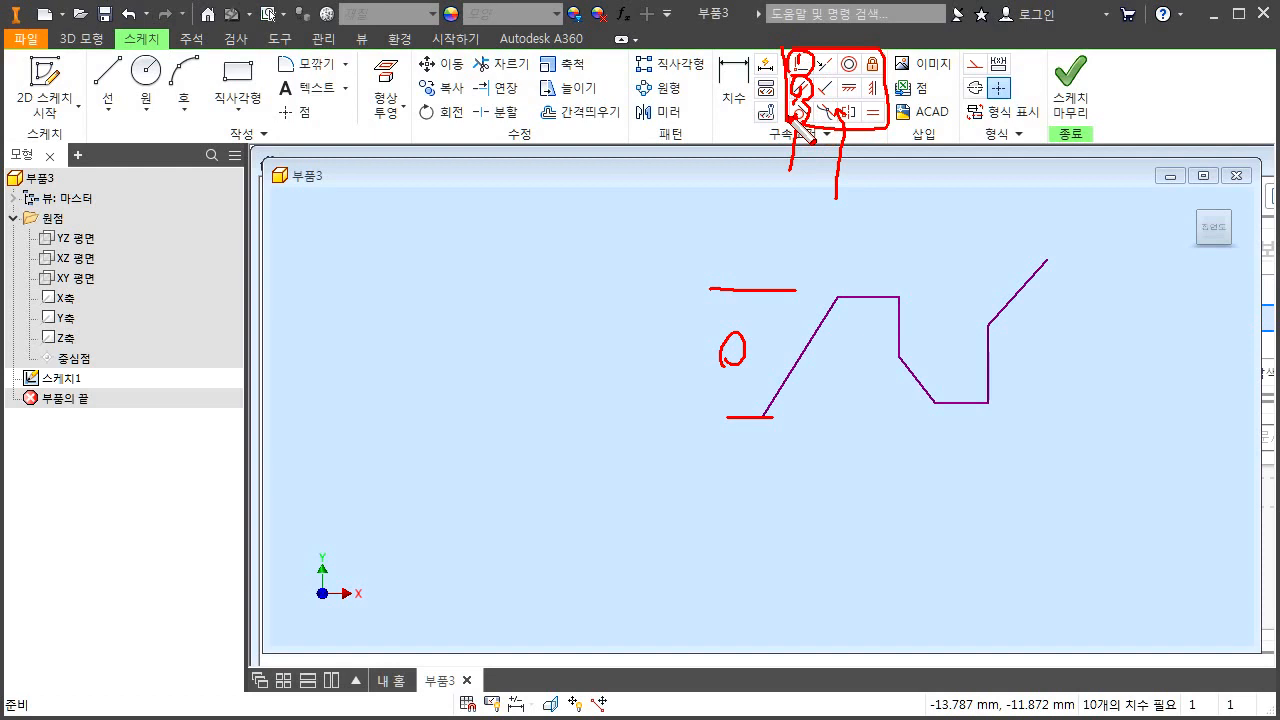
{"action": "key", "text": "Escape"}
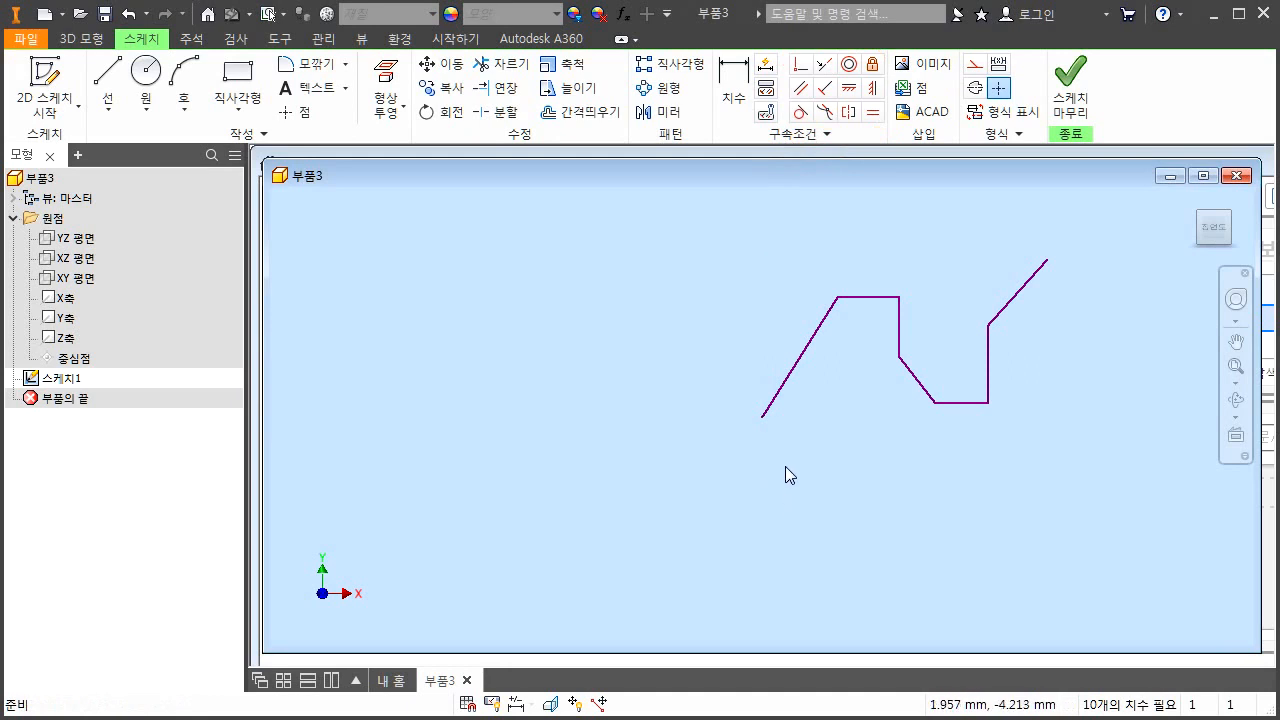
Step: Dimension the vertical distance between the endpoints of the first diagonal line and set it to 56 mm
{"action": "key", "text": "d"}
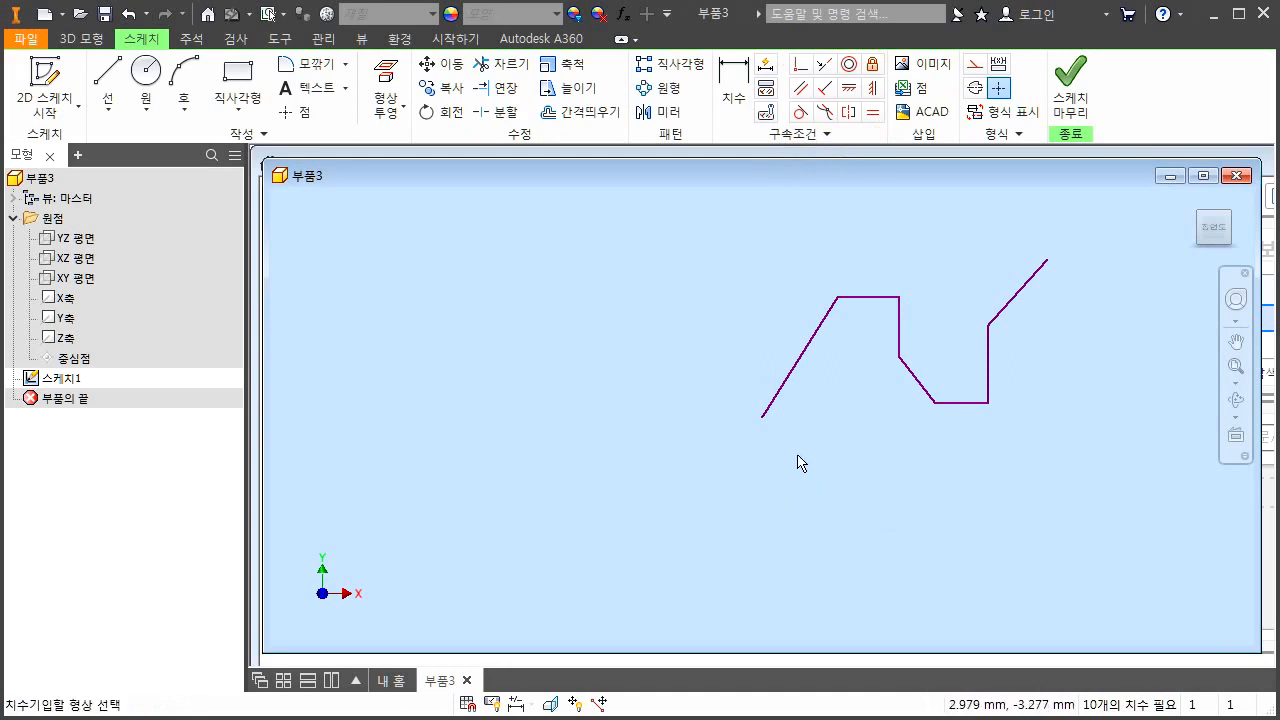
{"action": "left_click", "coordinate": [838, 298]}
{"action": "left_click", "coordinate": [763, 415]}
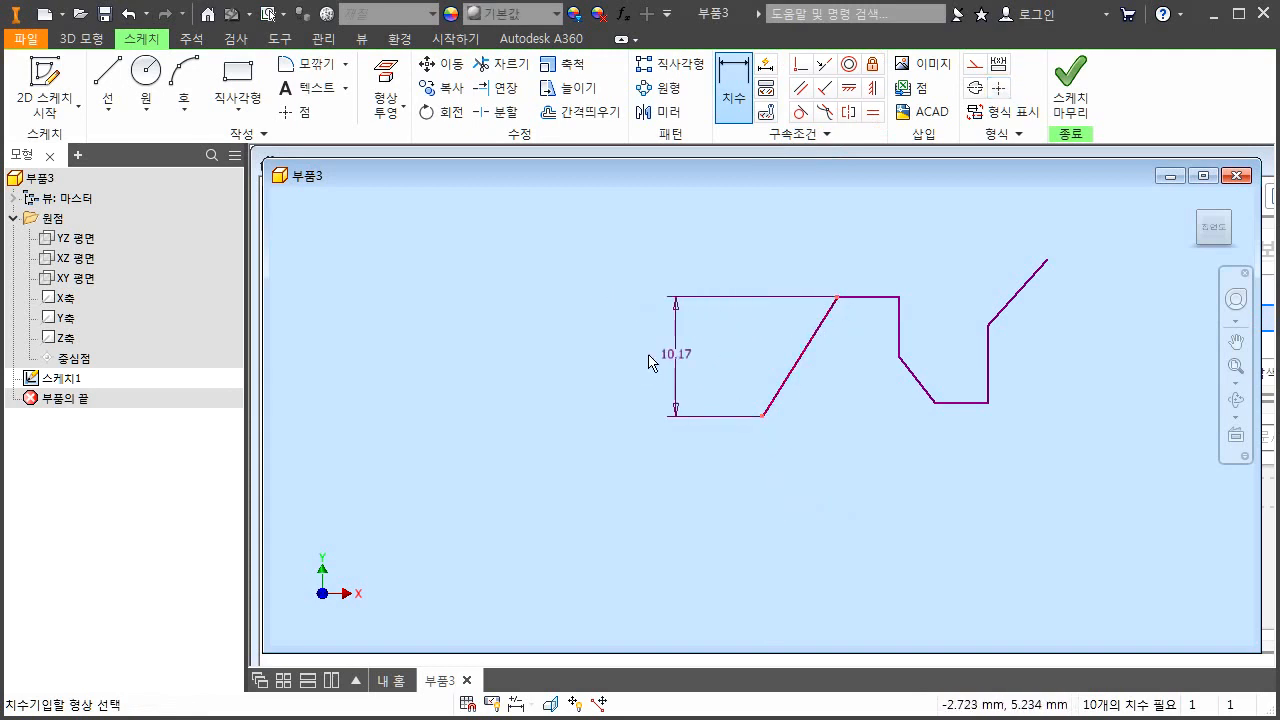
{"action": "left_click", "coordinate": [689, 364]}
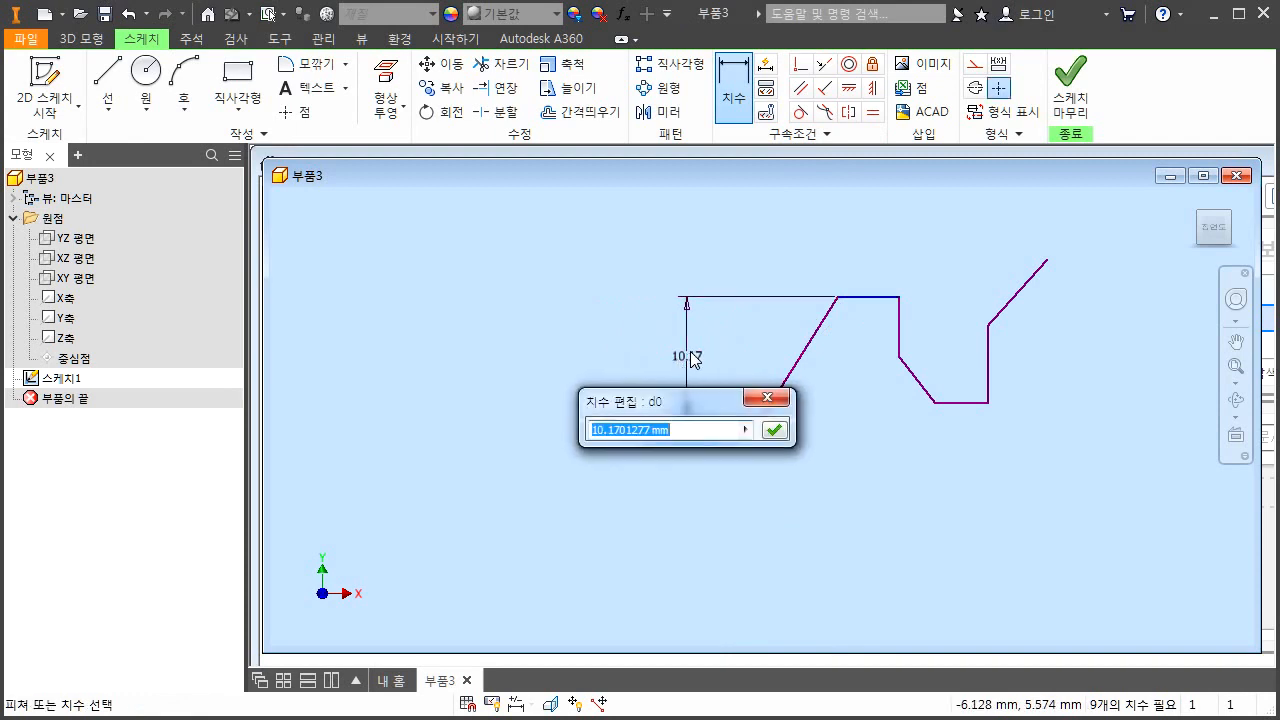
{"action": "type", "text": "56"}
{"action": "key", "text": "Return"}
{"action": "scroll", "coordinate": [657, 500], "scroll_direction": "down", "scroll_amount": 5}
{"action": "scroll", "coordinate": [689, 418], "scroll_direction": "up", "scroll_amount": 3}
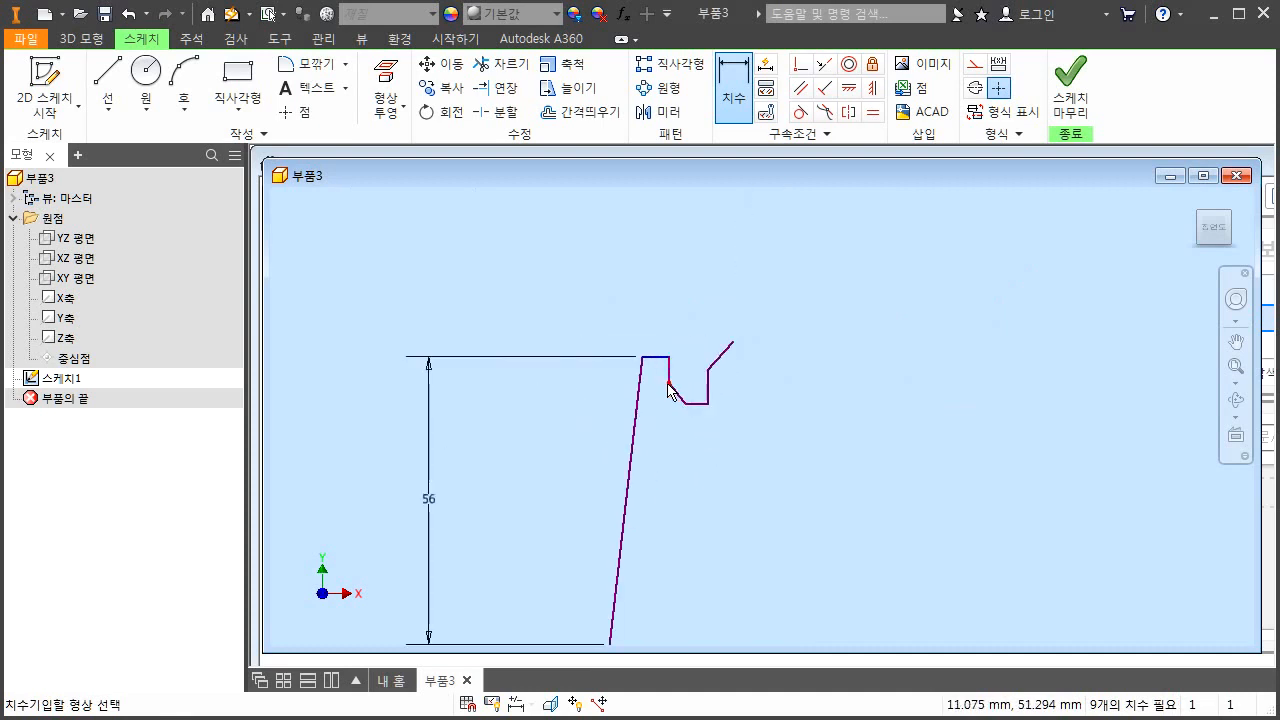
{"action": "left_click_drag", "start_coordinate": [605, 547], "coordinate": [617, 540]}
{"action": "mouse_move", "coordinate": [641, 347]}
{"action": "left_mouse_down"}
{"action": "mouse_move", "coordinate": [662, 392]}
{"action": "mouse_move", "coordinate": [736, 412]}
{"action": "mouse_move", "coordinate": [750, 345]}
{"action": "mouse_move", "coordinate": [698, 362]}
{"action": "left_mouse_up"}
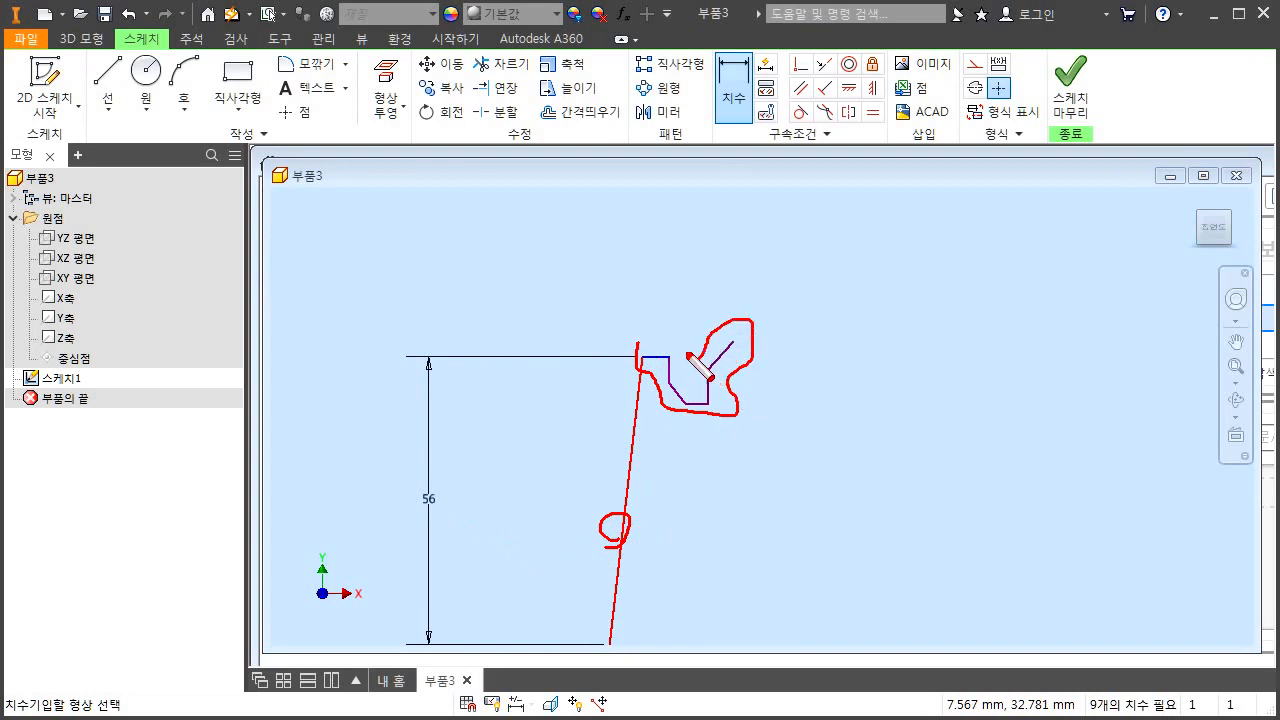
{"action": "key", "text": "Escape"}
{"action": "key", "text": "Escape"}
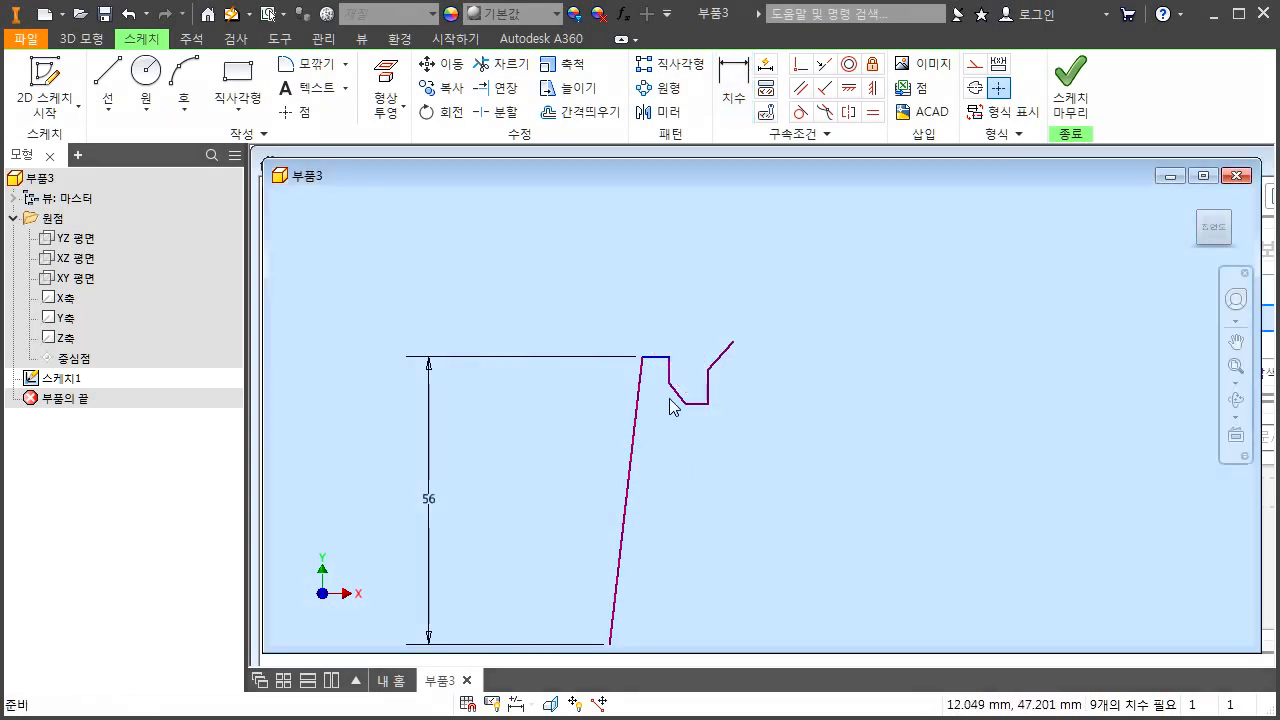
Step: Add a horizontal dimension of 40 mm to the first diagonal line, placed above the profile
{"action": "key", "text": "d"}
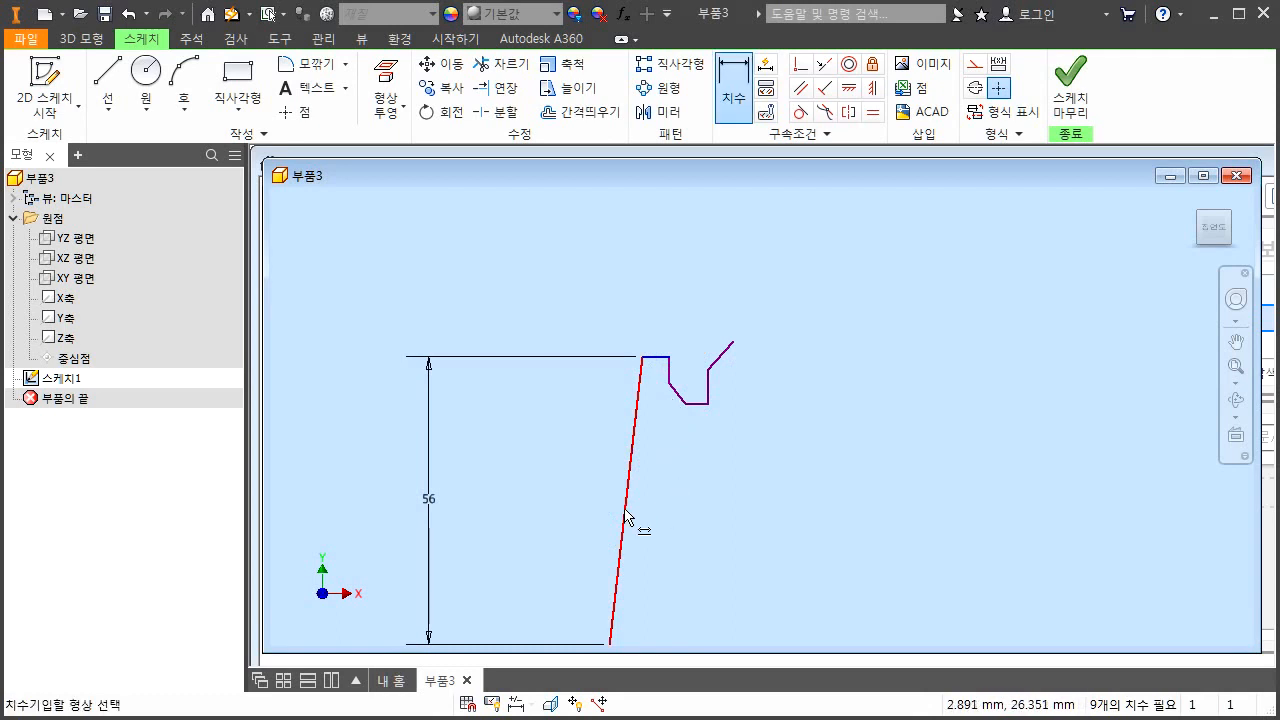
{"action": "left_click", "coordinate": [625, 518]}
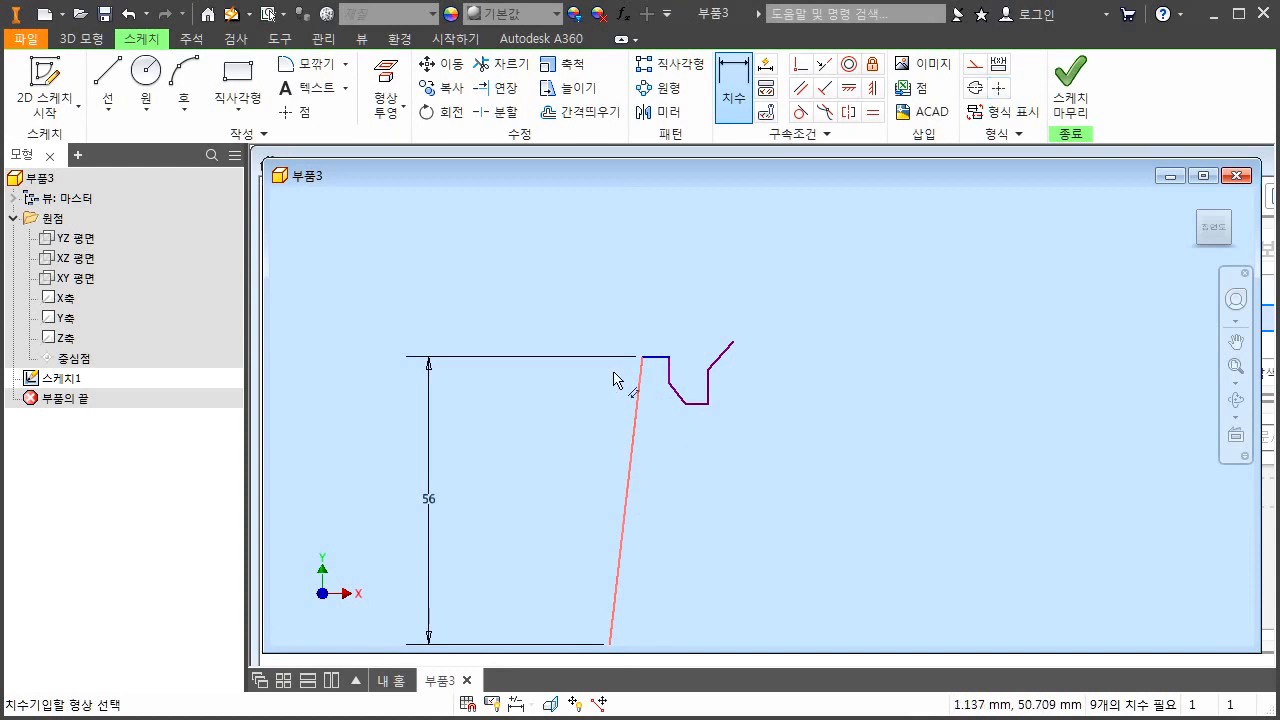
{"action": "left_click", "coordinate": [628, 276]}
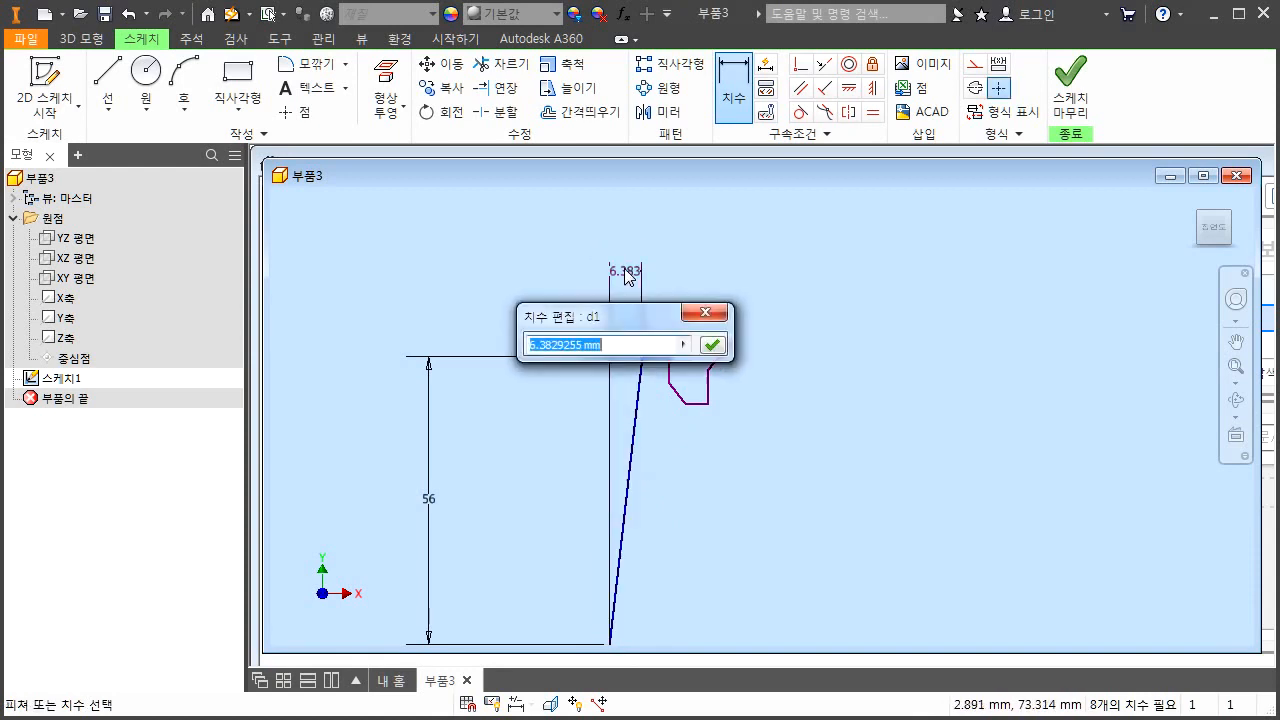
{"action": "type", "text": "40"}
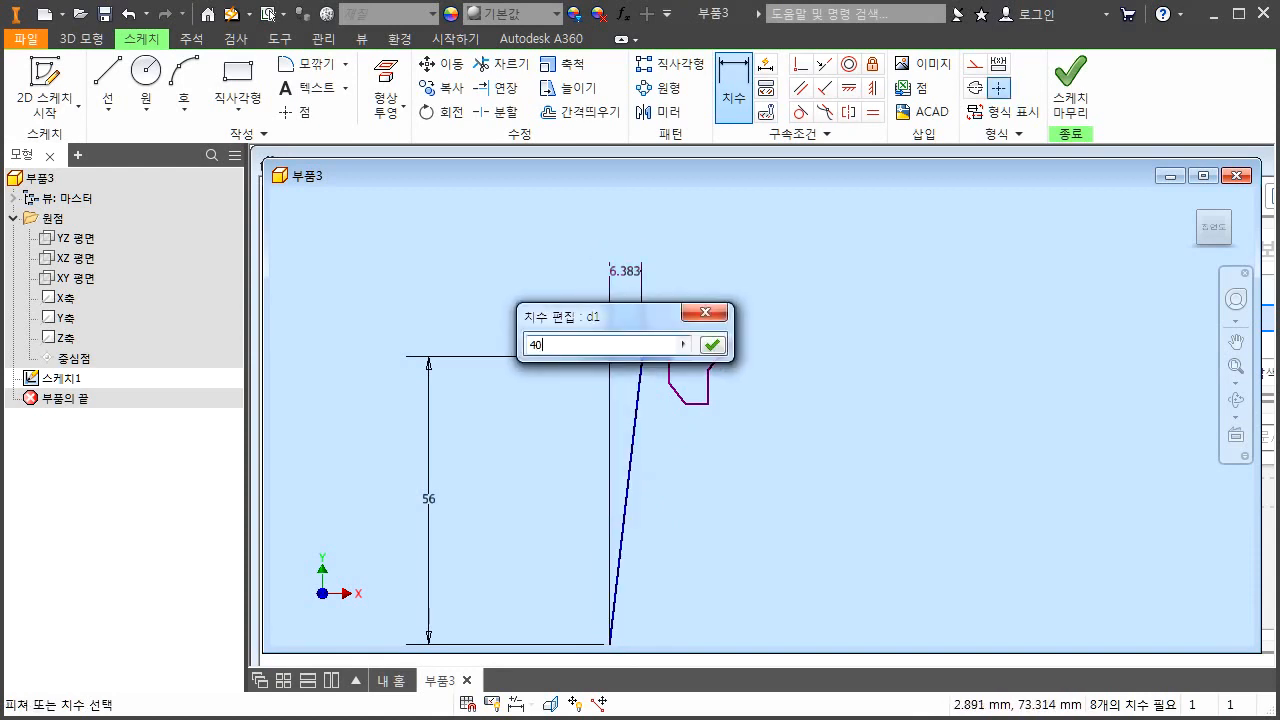
{"action": "key", "text": "Return"}
{"action": "scroll", "coordinate": [780, 427], "scroll_direction": "down", "scroll_amount": 2}
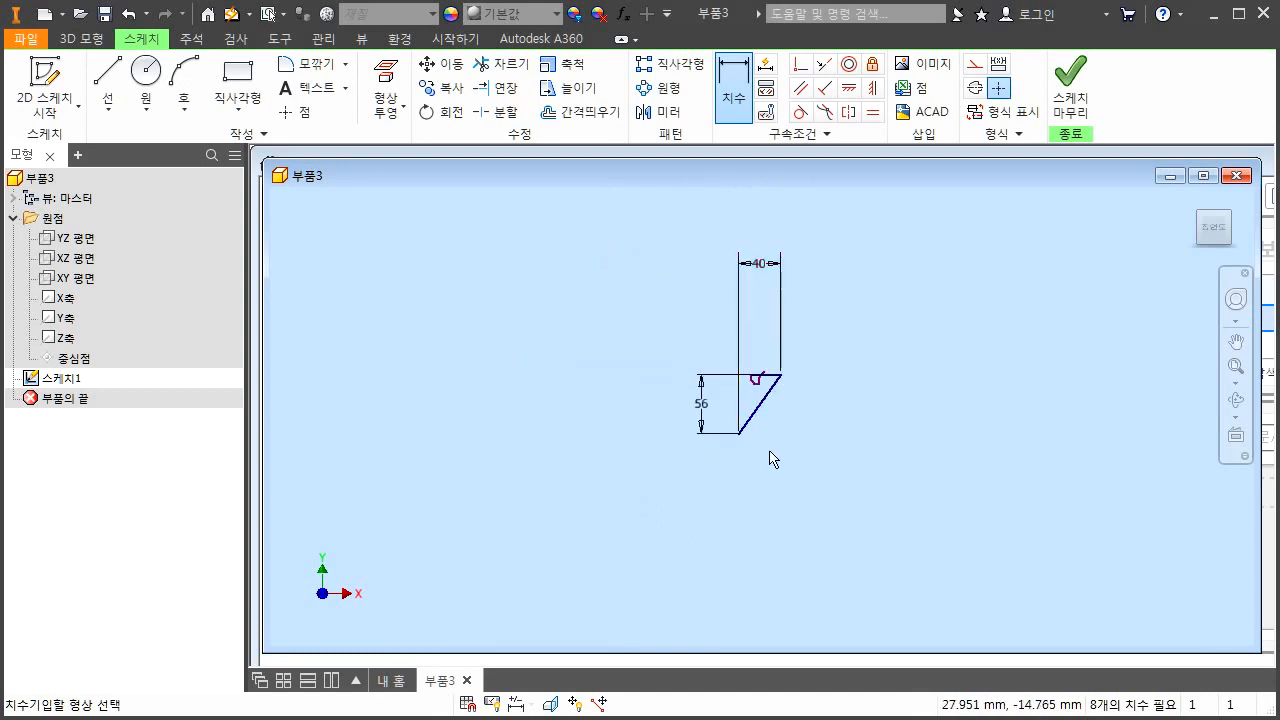
{"action": "key", "text": "F2"}
{"action": "left_click_drag", "start_coordinate": [806, 348], "coordinate": [835, 459]}
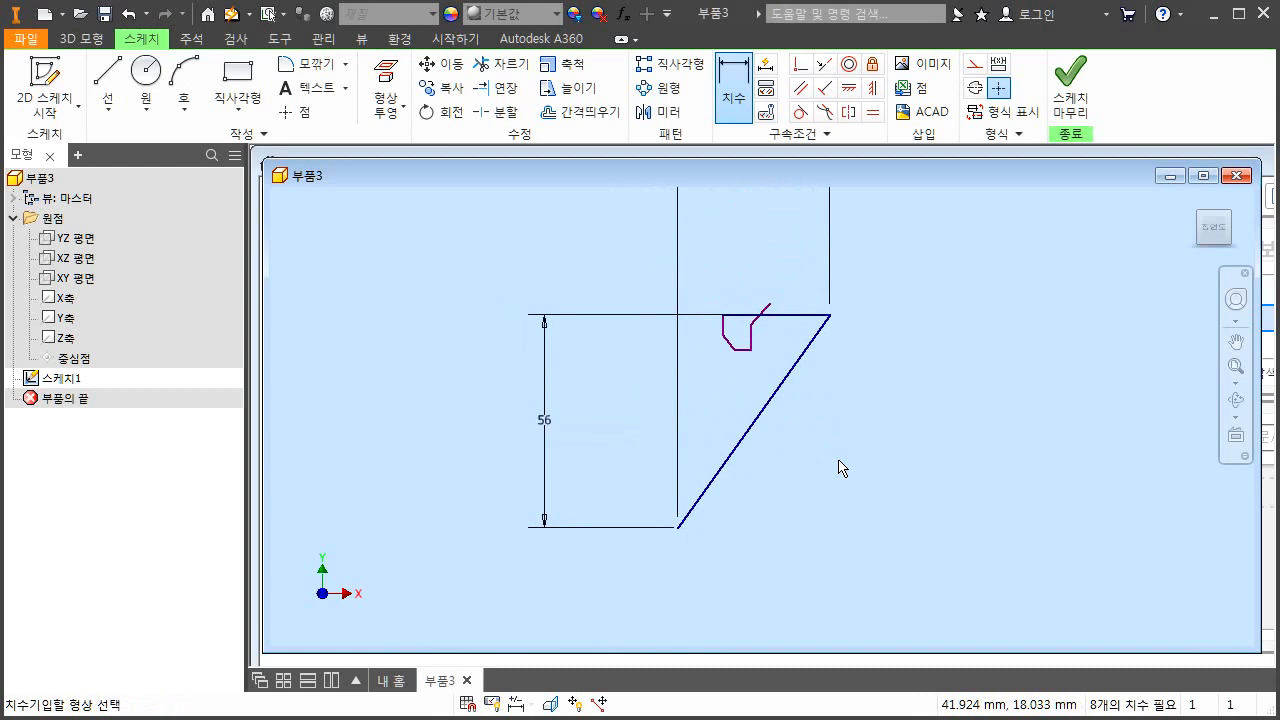
{"action": "key", "text": "ctrl+2"}
{"action": "mouse_move", "coordinate": [678, 493]}
{"action": "left_mouse_down"}
{"action": "mouse_move", "coordinate": [746, 486]}
{"action": "mouse_move", "coordinate": [680, 306]}
{"action": "mouse_move", "coordinate": [757, 397]}
{"action": "left_mouse_up"}
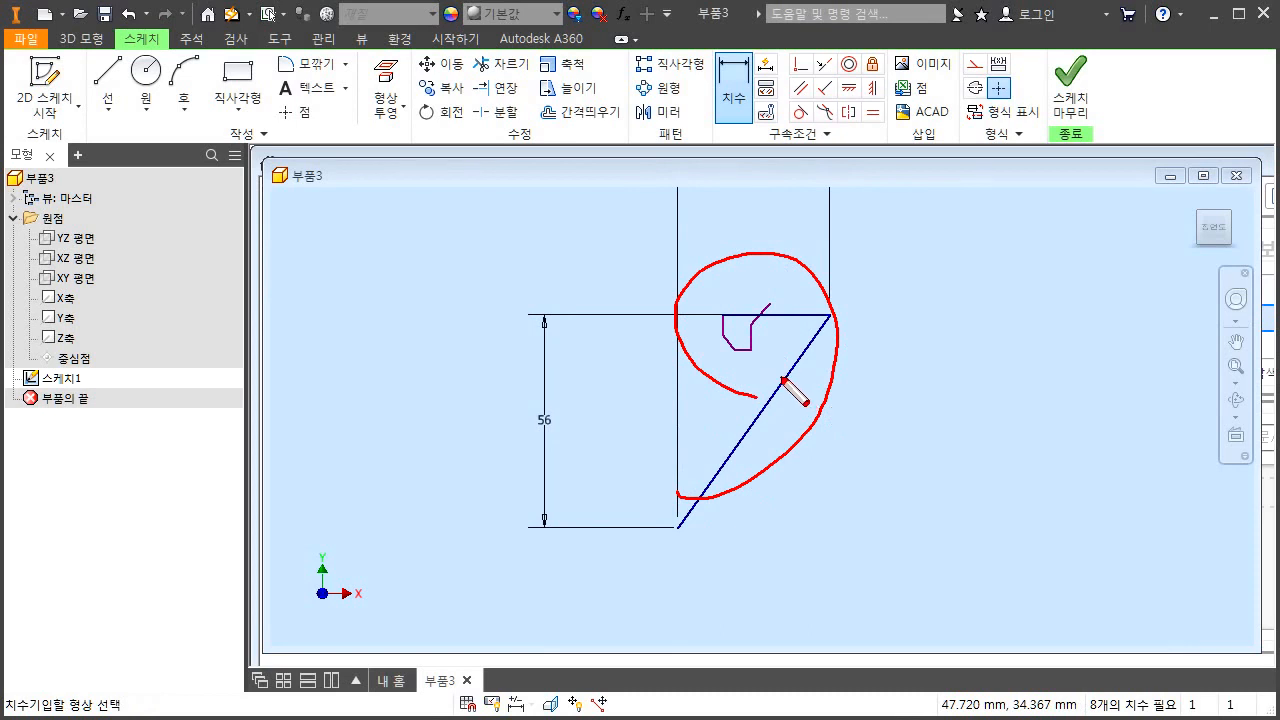
{"action": "key", "text": "Escape"}
{"action": "key", "text": "Escape"}
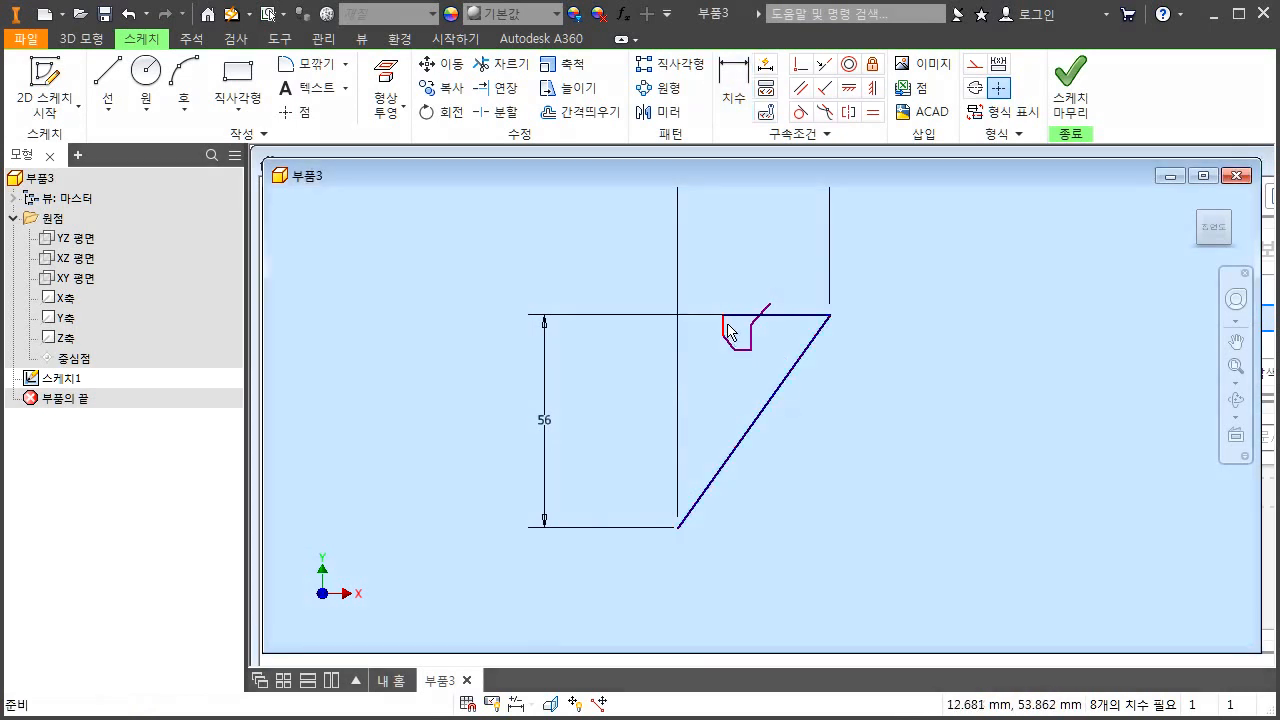
Step: Try to rearrange the undimensioned profile lines by moving the vertical, horizontal and diagonal segments away from the first diagonal line
{"action": "left_click_drag", "start_coordinate": [725, 326], "coordinate": [946, 322]}
{"action": "left_click_drag", "start_coordinate": [752, 337], "coordinate": [959, 337]}
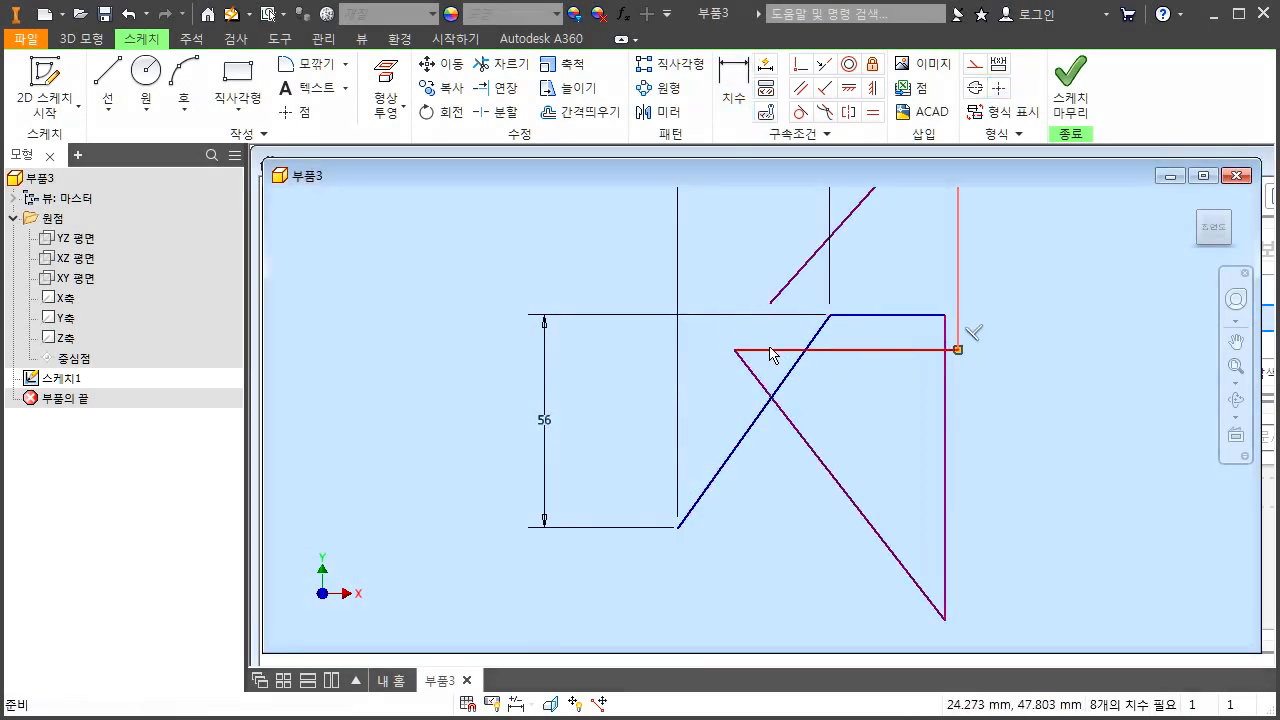
{"action": "left_click_drag", "start_coordinate": [734, 350], "coordinate": [987, 383]}
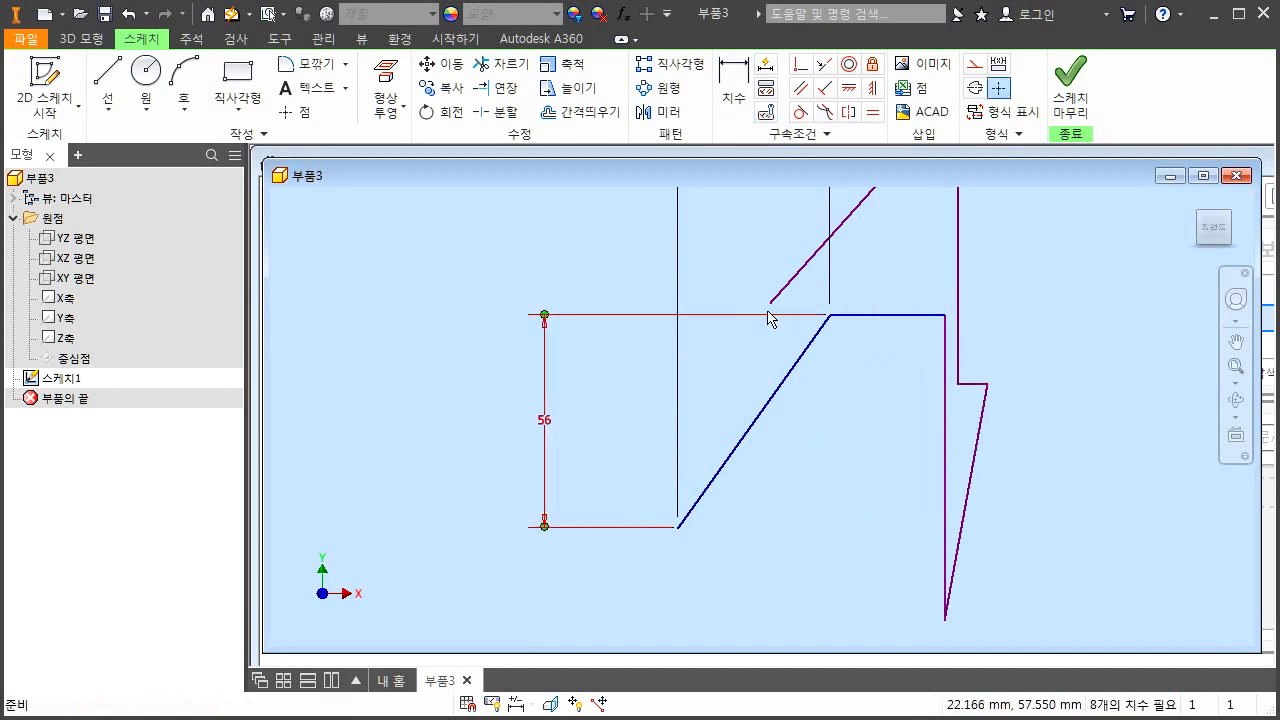
{"action": "scroll", "coordinate": [560, 395], "scroll_direction": "down", "scroll_amount": 2}
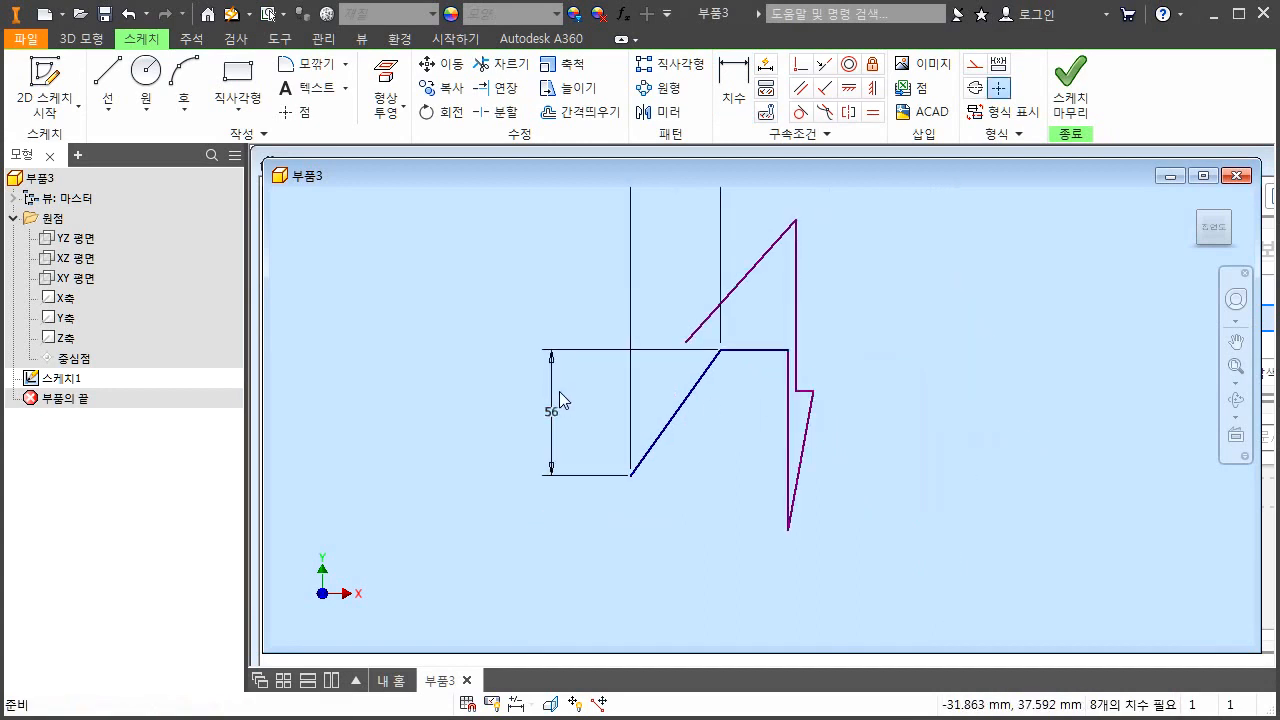
{"action": "scroll", "coordinate": [566, 492], "scroll_direction": "down", "scroll_amount": 2}
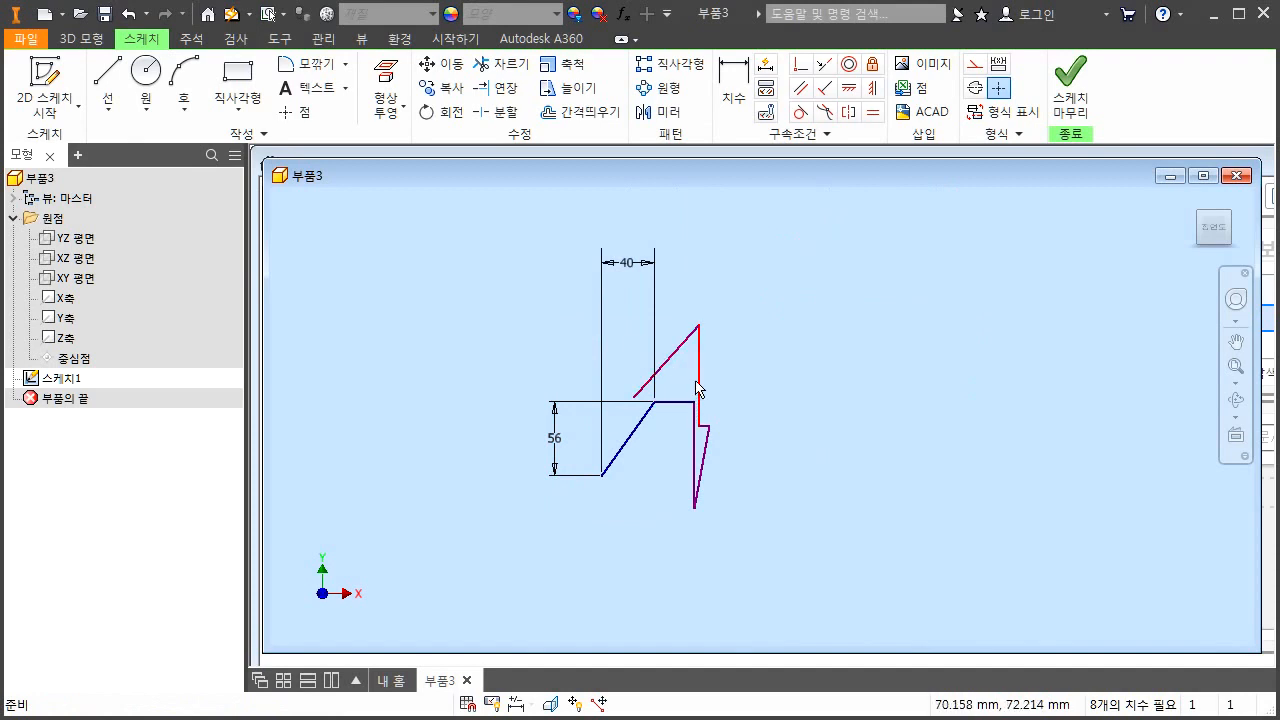
{"action": "mouse_move", "coordinate": [704, 379]}
{"action": "left_mouse_down"}
{"action": "mouse_move", "coordinate": [746, 446]}
{"action": "mouse_move", "coordinate": [737, 523]}
{"action": "mouse_move", "coordinate": [720, 428]}
{"action": "mouse_move", "coordinate": [737, 606]}
{"action": "mouse_move", "coordinate": [720, 474]}
{"action": "left_mouse_up"}
{"action": "mouse_move", "coordinate": [694, 551]}
{"action": "left_mouse_down"}
{"action": "mouse_move", "coordinate": [709, 417]}
{"action": "mouse_move", "coordinate": [729, 412]}
{"action": "left_mouse_up"}
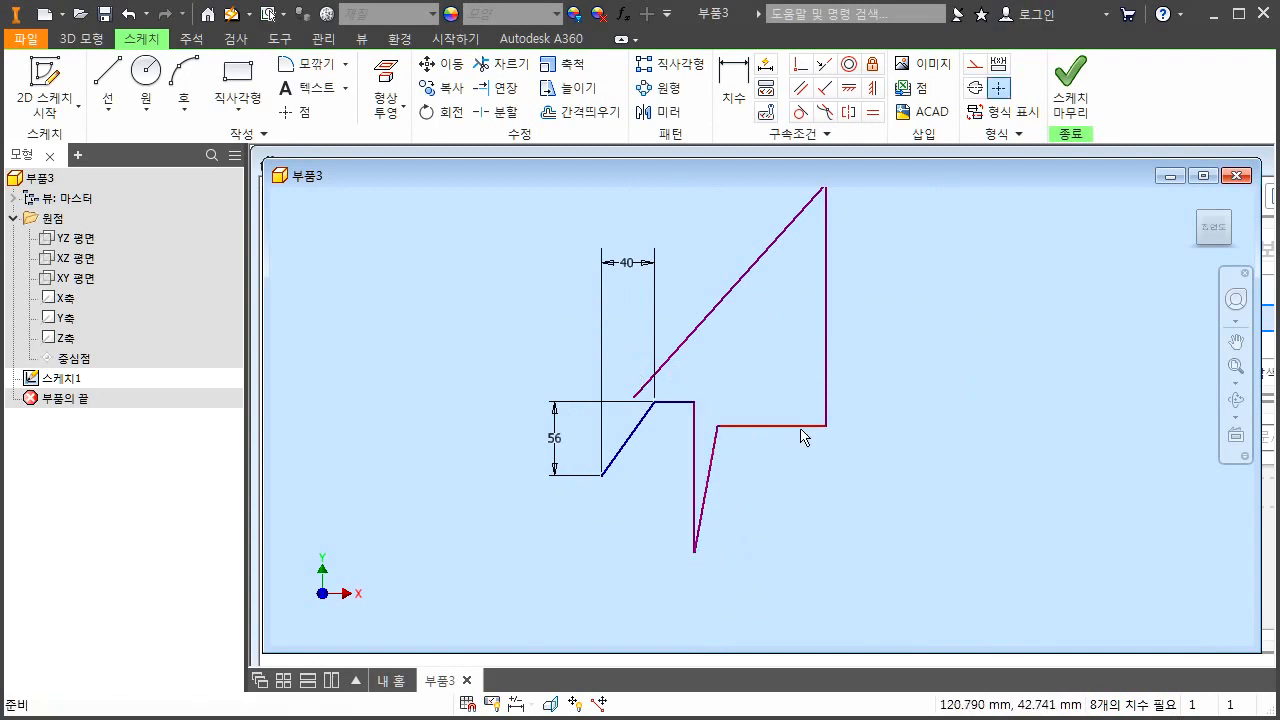
Step: Delete all lines of the distorted profile together with their 56 mm and 40 mm dimensions
{"action": "mouse_move", "coordinate": [897, 471]}
{"action": "left_mouse_down"}
{"action": "mouse_move", "coordinate": [646, 328]}
{"action": "mouse_move", "coordinate": [633, 296]}
{"action": "left_mouse_up"}
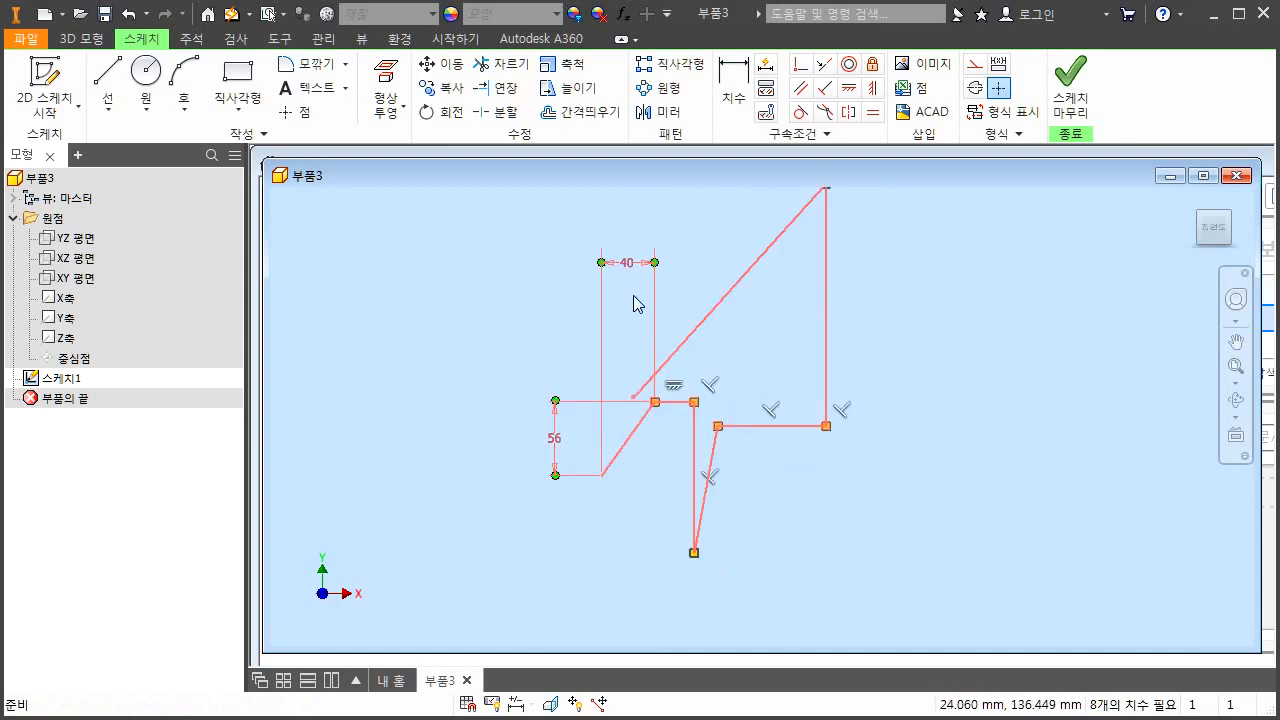
{"action": "key", "text": "Delete"}
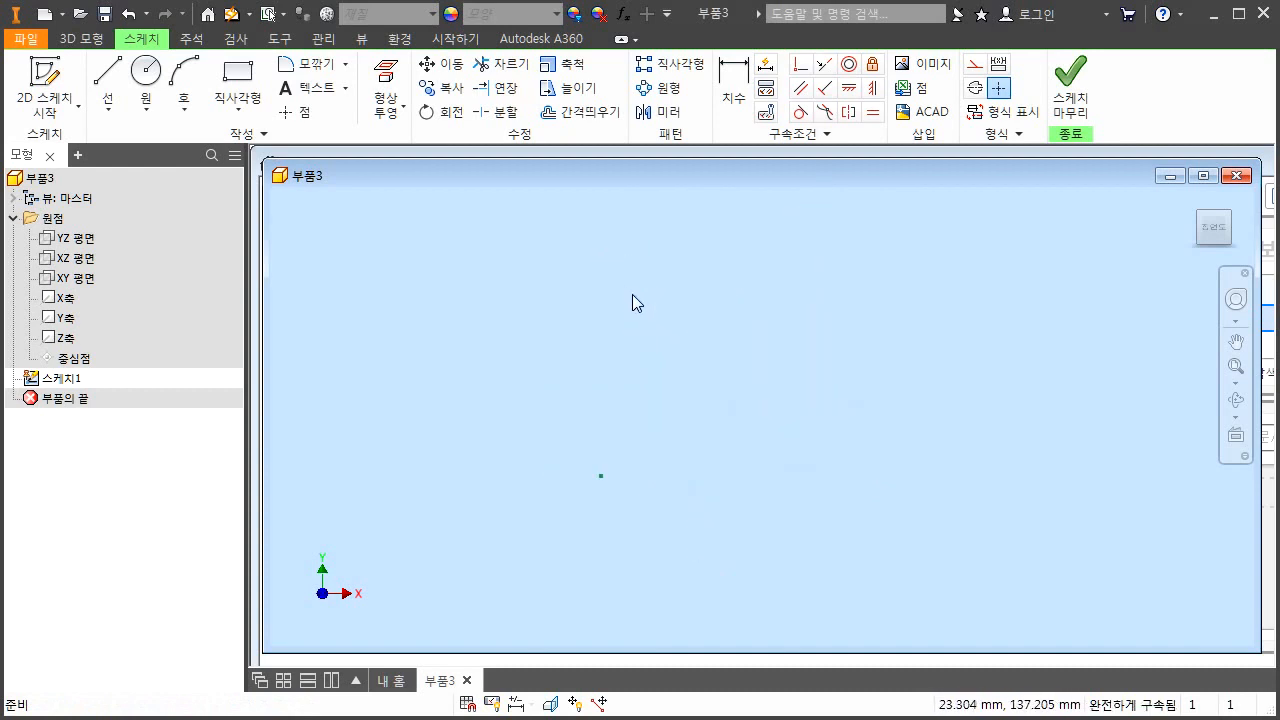
{"action": "key", "text": "ctrl+2"}
{"action": "mouse_move", "coordinate": [604, 486]}
{"action": "left_mouse_down"}
{"action": "mouse_move", "coordinate": [584, 478]}
{"action": "mouse_move", "coordinate": [604, 486]}
{"action": "mouse_move", "coordinate": [723, 353]}
{"action": "mouse_move", "coordinate": [765, 377]}
{"action": "mouse_move", "coordinate": [867, 318]}
{"action": "left_mouse_up"}
{"action": "mouse_move", "coordinate": [767, 289]}
{"action": "left_mouse_down"}
{"action": "mouse_move", "coordinate": [830, 284]}
{"action": "mouse_move", "coordinate": [815, 292]}
{"action": "left_mouse_up"}
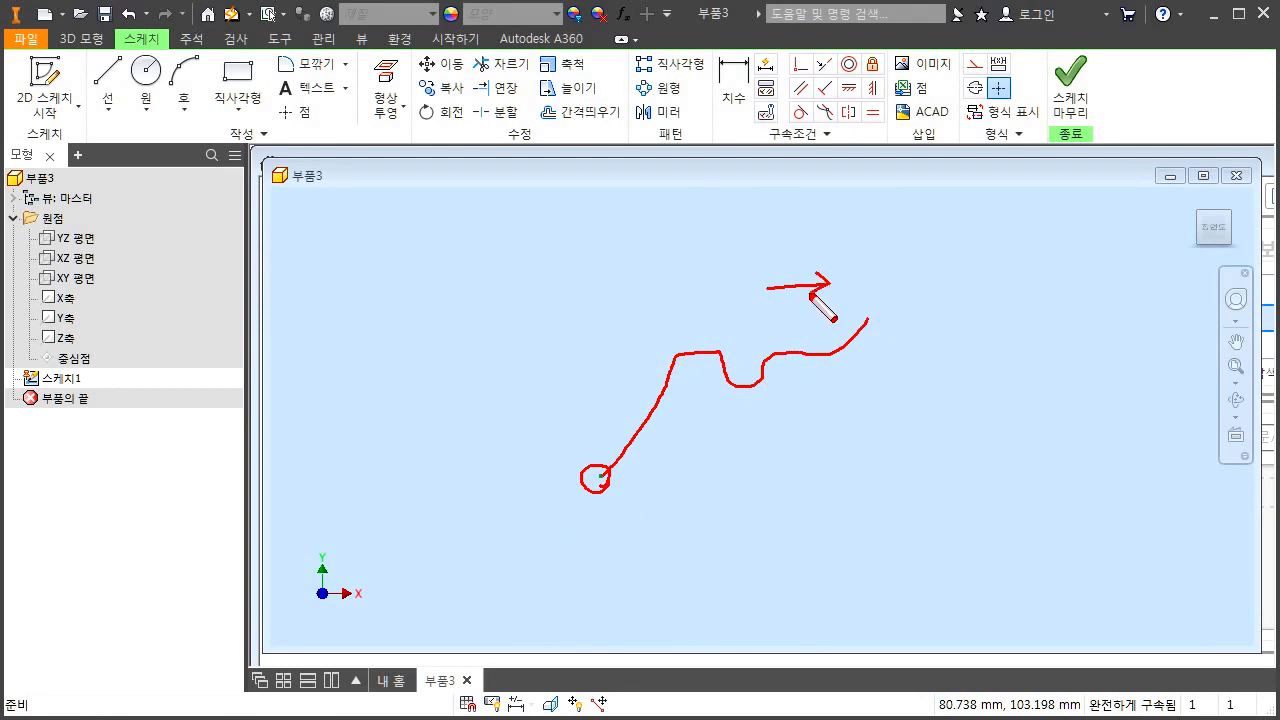
{"action": "mouse_move", "coordinate": [908, 228]}
{"action": "left_mouse_down"}
{"action": "mouse_move", "coordinate": [604, 221]}
{"action": "mouse_move", "coordinate": [592, 236]}
{"action": "left_mouse_up"}
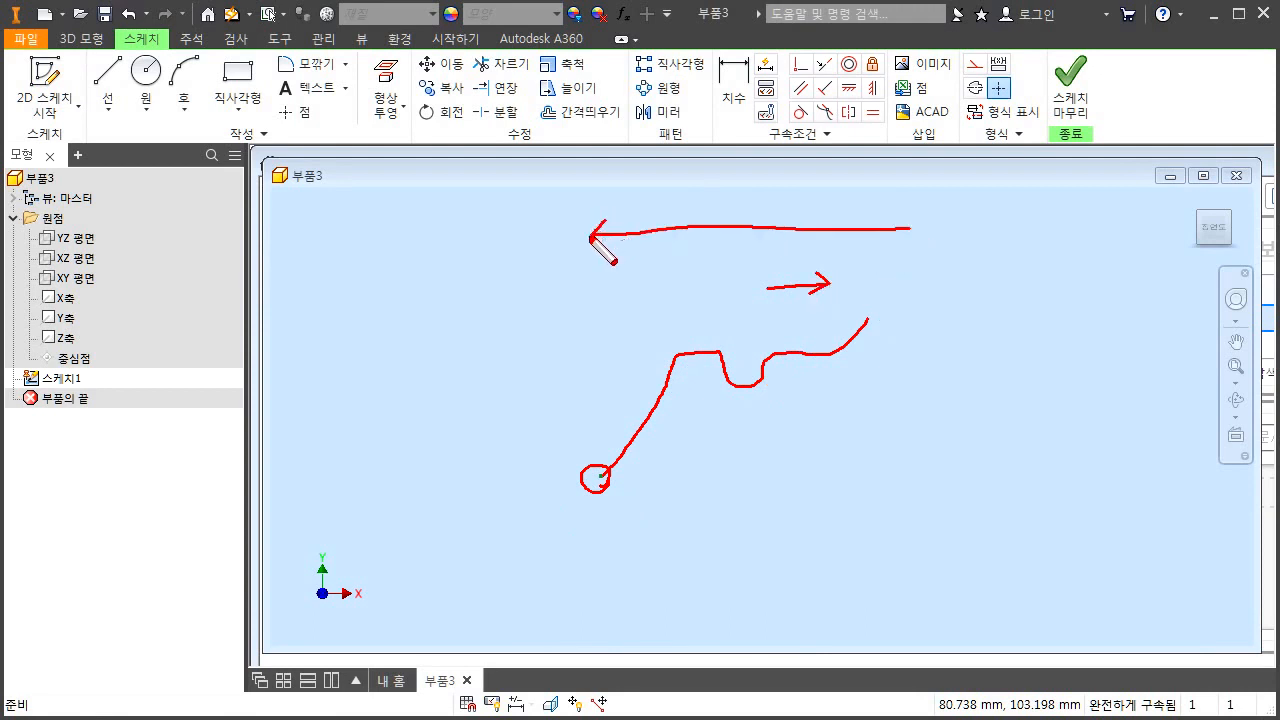
{"action": "key", "text": "Escape"}
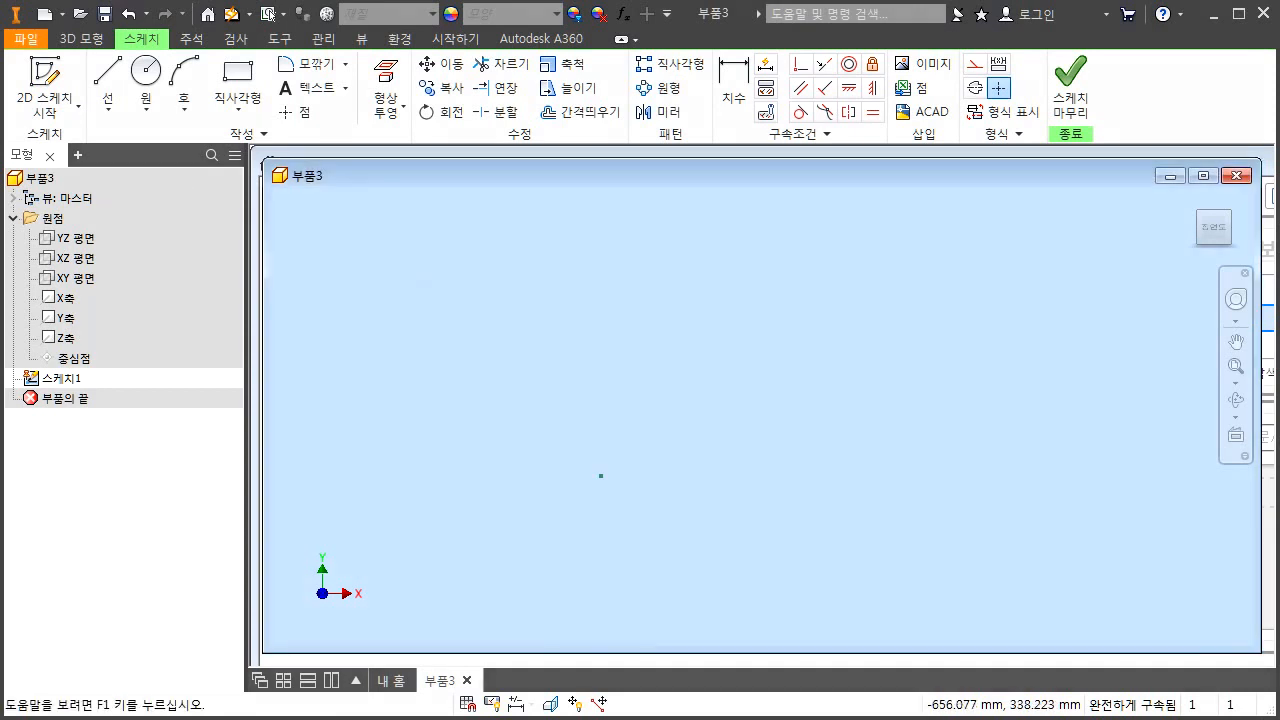
Step: Sketch seven connected lines ending at the origin: diagonal down, vertical down, horizontal left, diagonal up, vertical up, horizontal left, diagonal about 100 by 118 mm
{"action": "left_click", "coordinate": [108, 80]}
{"action": "left_click", "coordinate": [870, 300]}
{"action": "left_click", "coordinate": [840, 341]}
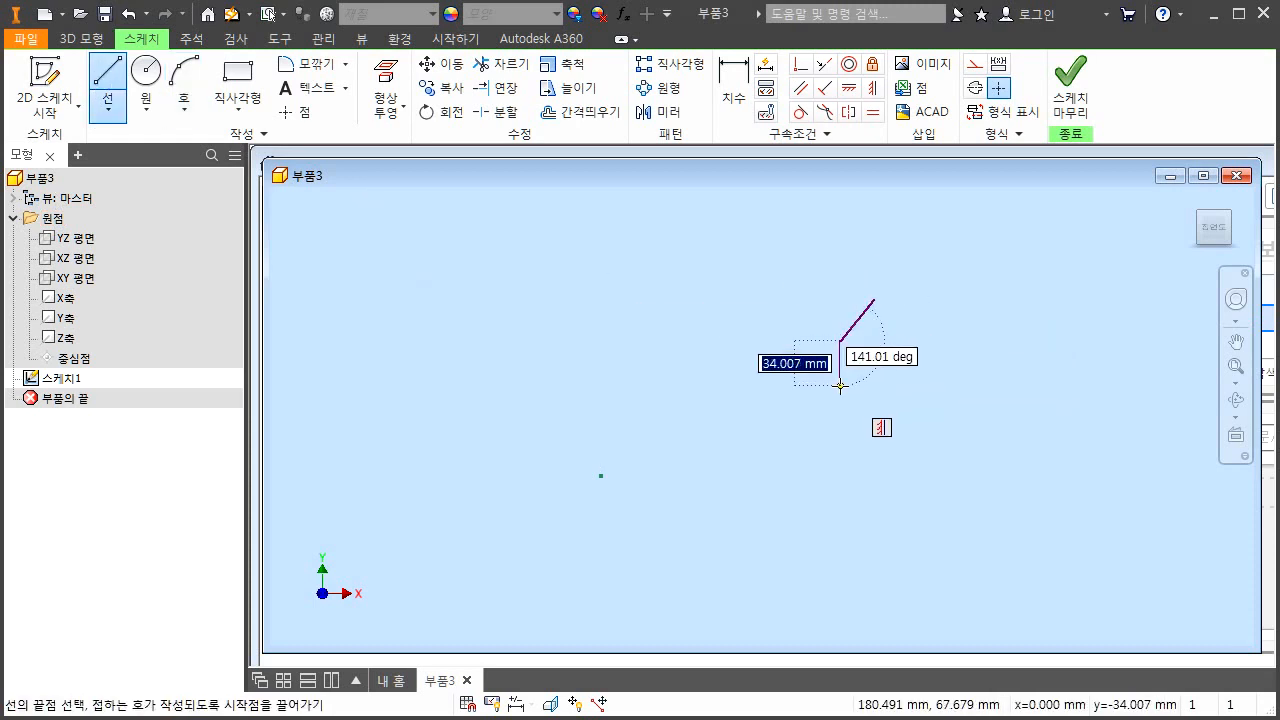
{"action": "left_click", "coordinate": [840, 385]}
{"action": "left_click", "coordinate": [812, 385]}
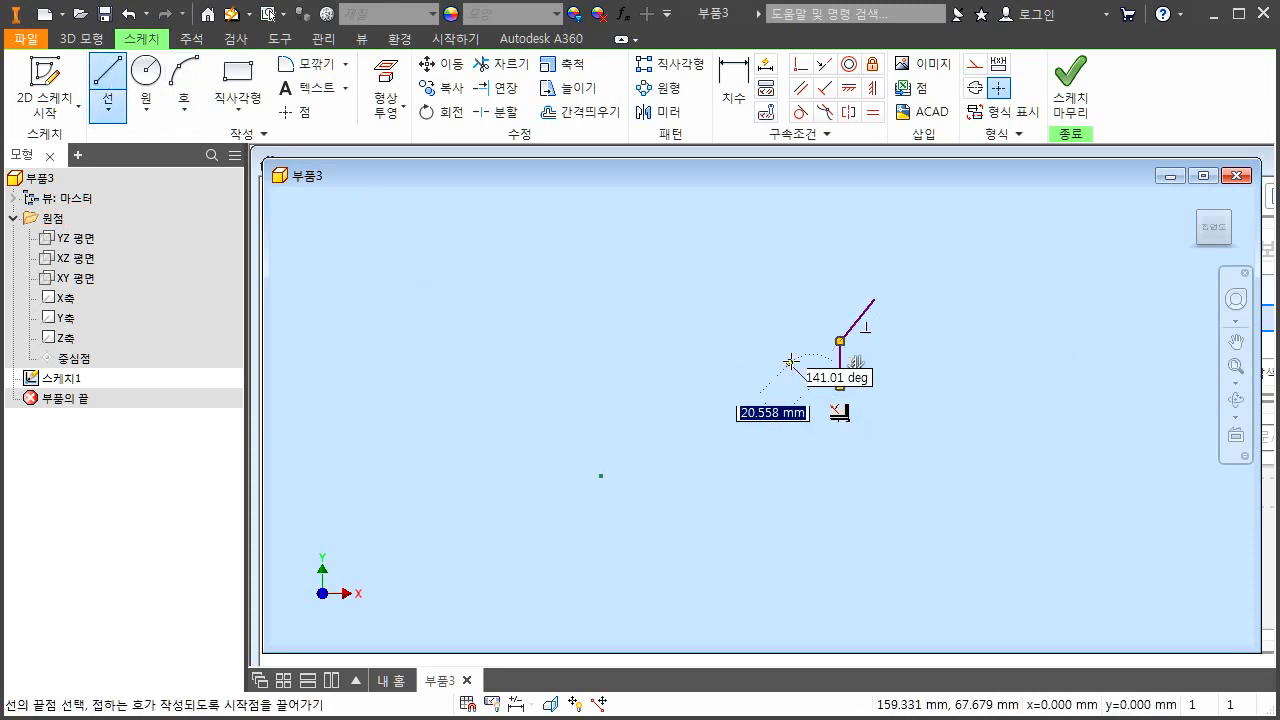
{"action": "left_click", "coordinate": [789, 320]}
{"action": "left_click", "coordinate": [733, 320]}
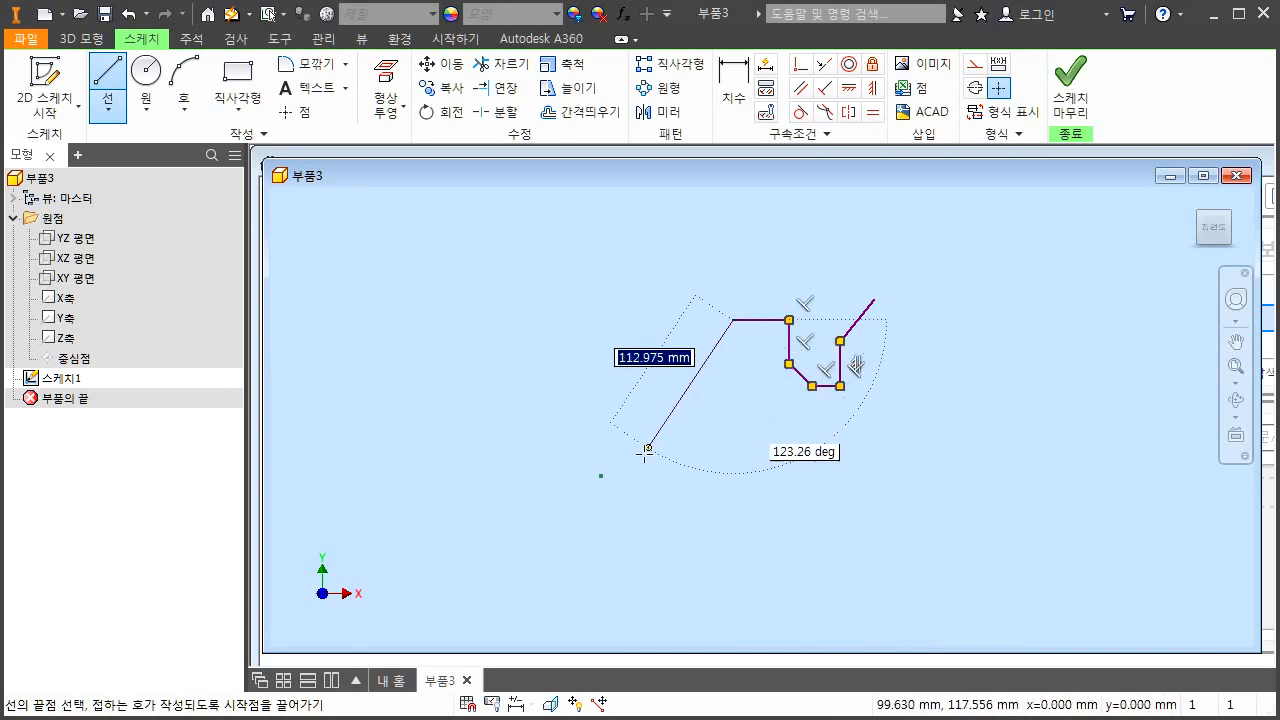
{"action": "left_click", "coordinate": [603, 477]}
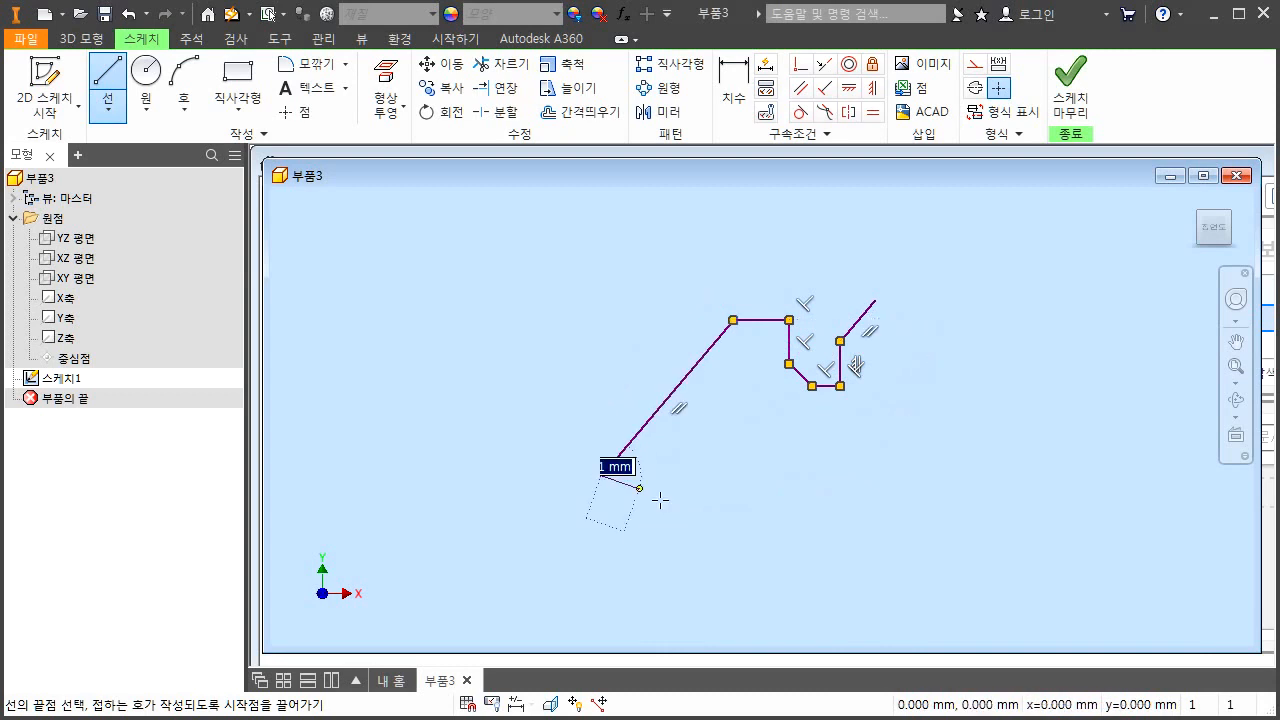
{"action": "key", "text": "Escape"}
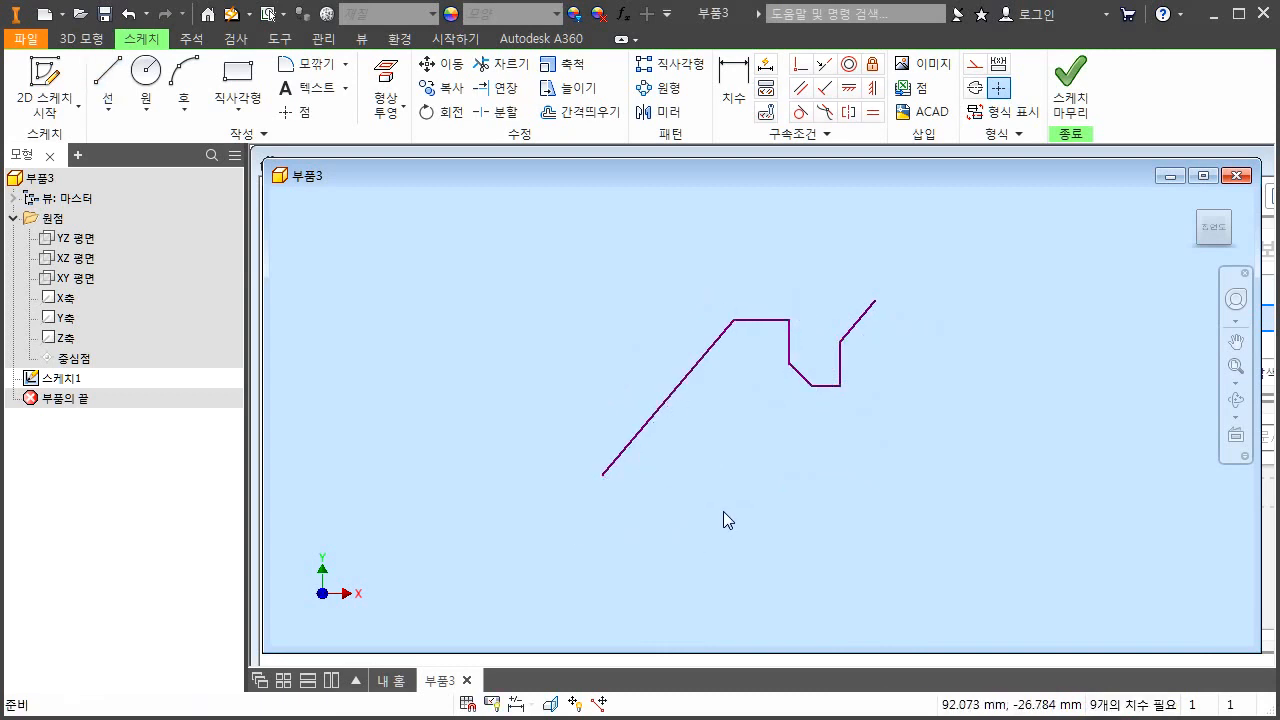
Step: Add a vertical dimension to the long diagonal line at the origin and set it to 56 mm
{"action": "key", "text": "d"}
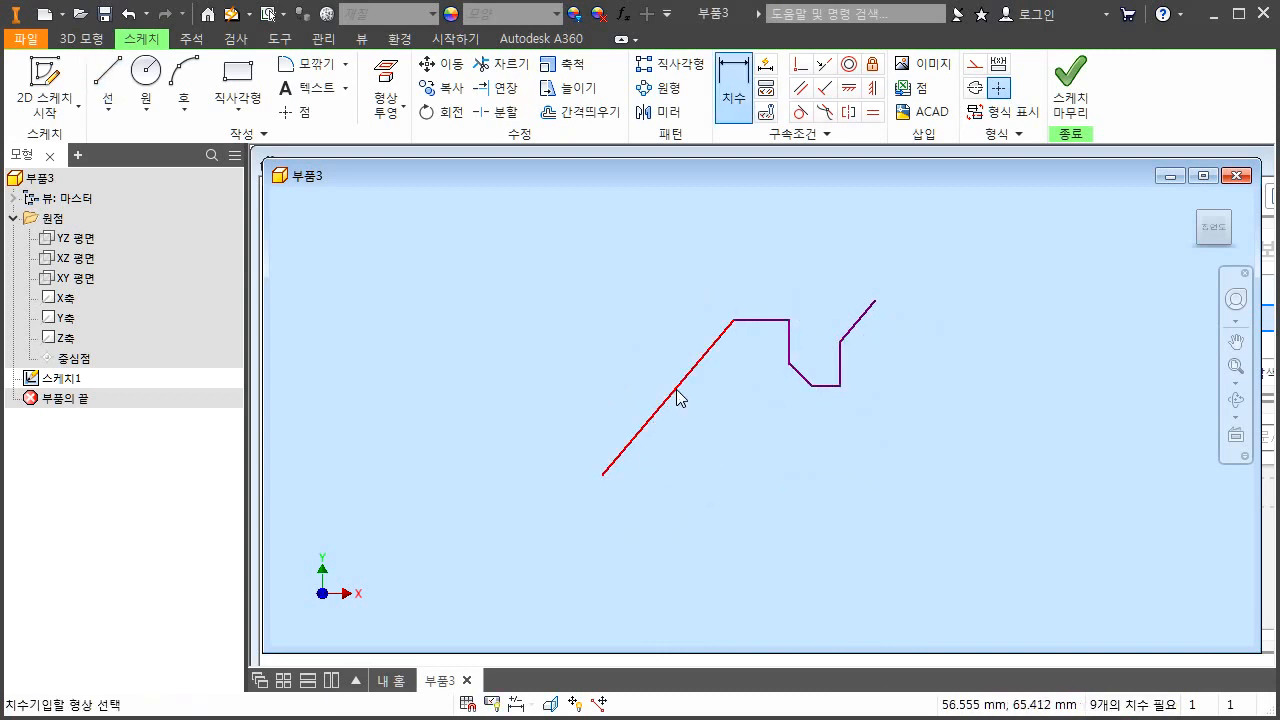
{"action": "left_click", "coordinate": [677, 396]}
{"action": "left_click", "coordinate": [538, 404]}
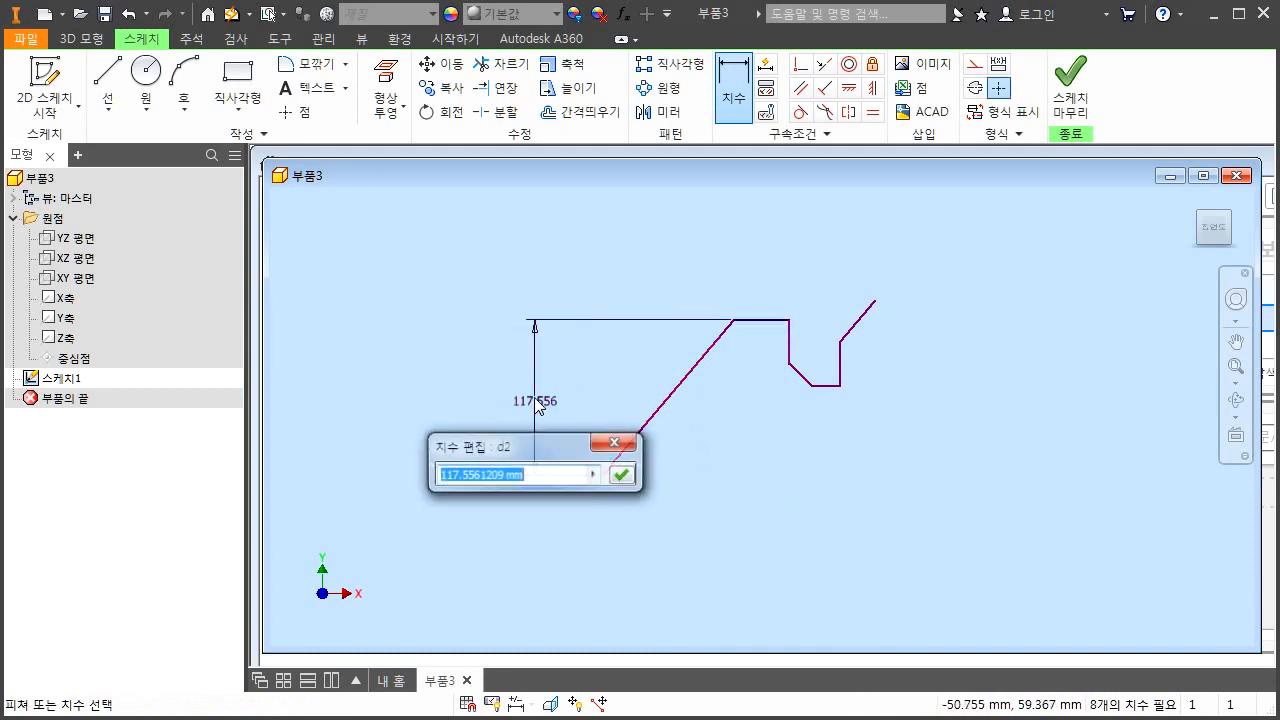
{"action": "type", "text": "56"}
{"action": "key", "text": "Return"}
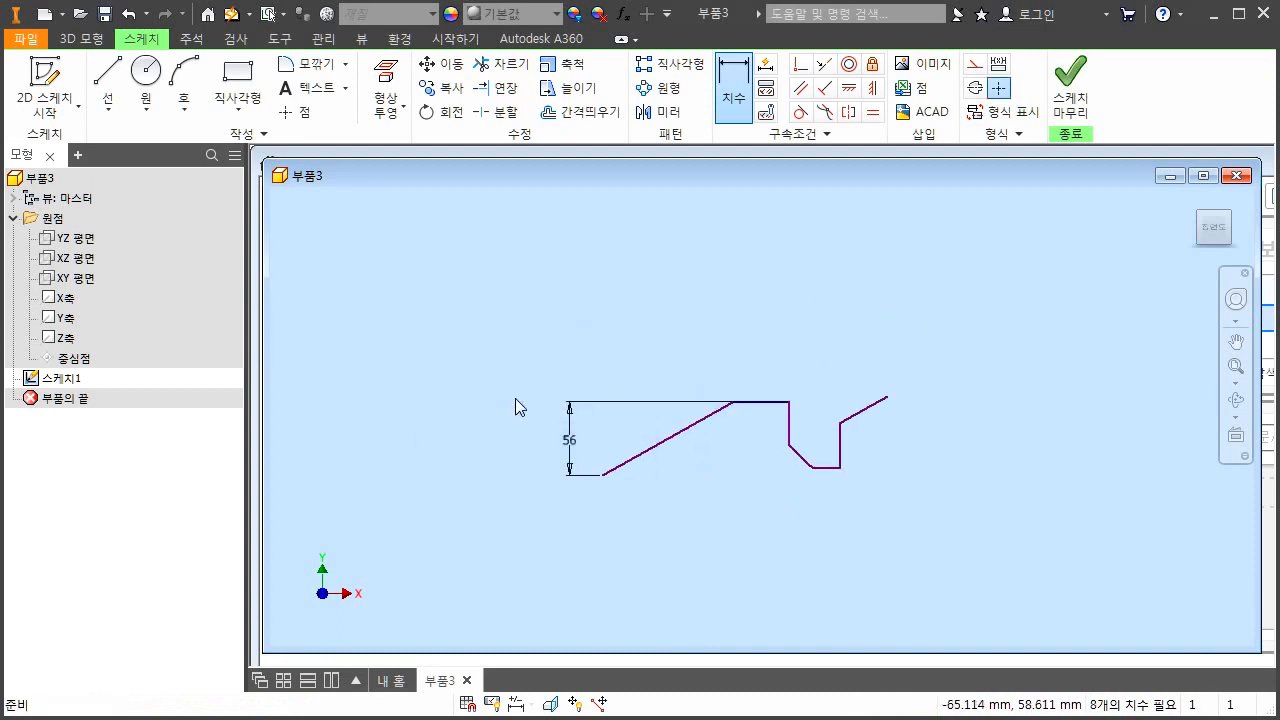
Step: Add a horizontal dimension above the long diagonal line and set it to 40 mm
{"action": "left_click", "coordinate": [657, 446]}
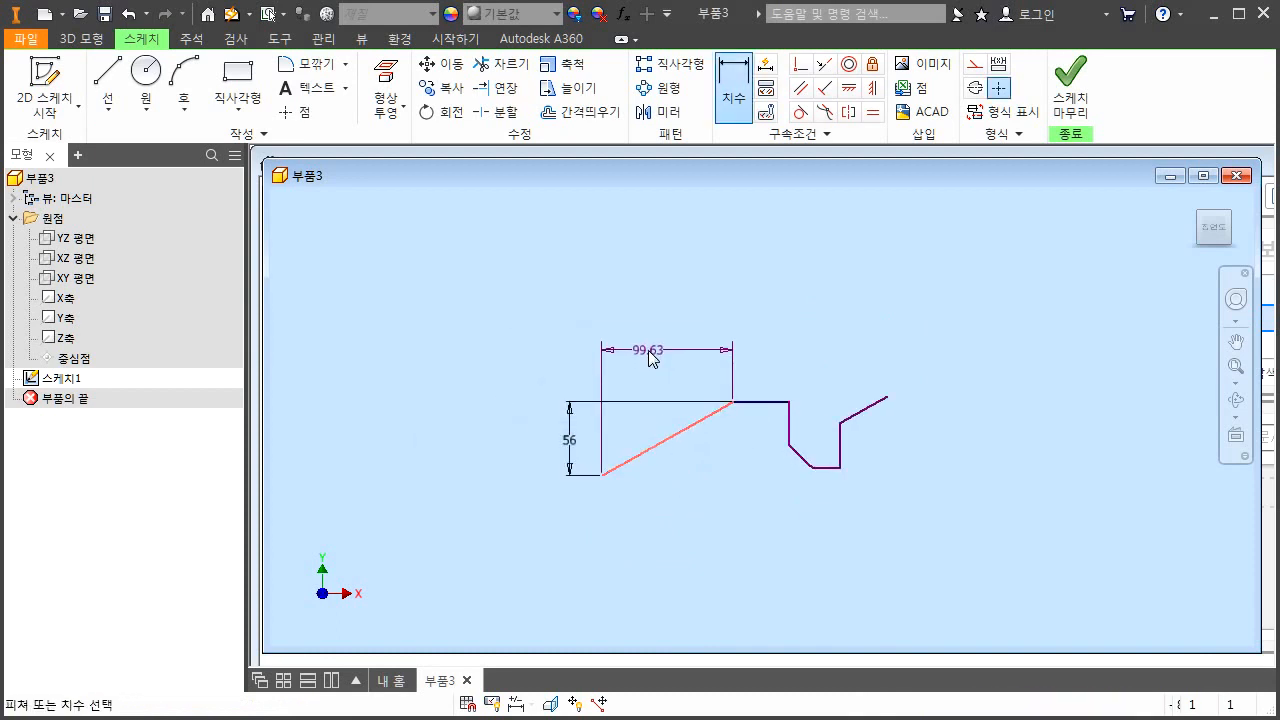
{"action": "left_click", "coordinate": [652, 359]}
{"action": "type", "text": "40"}
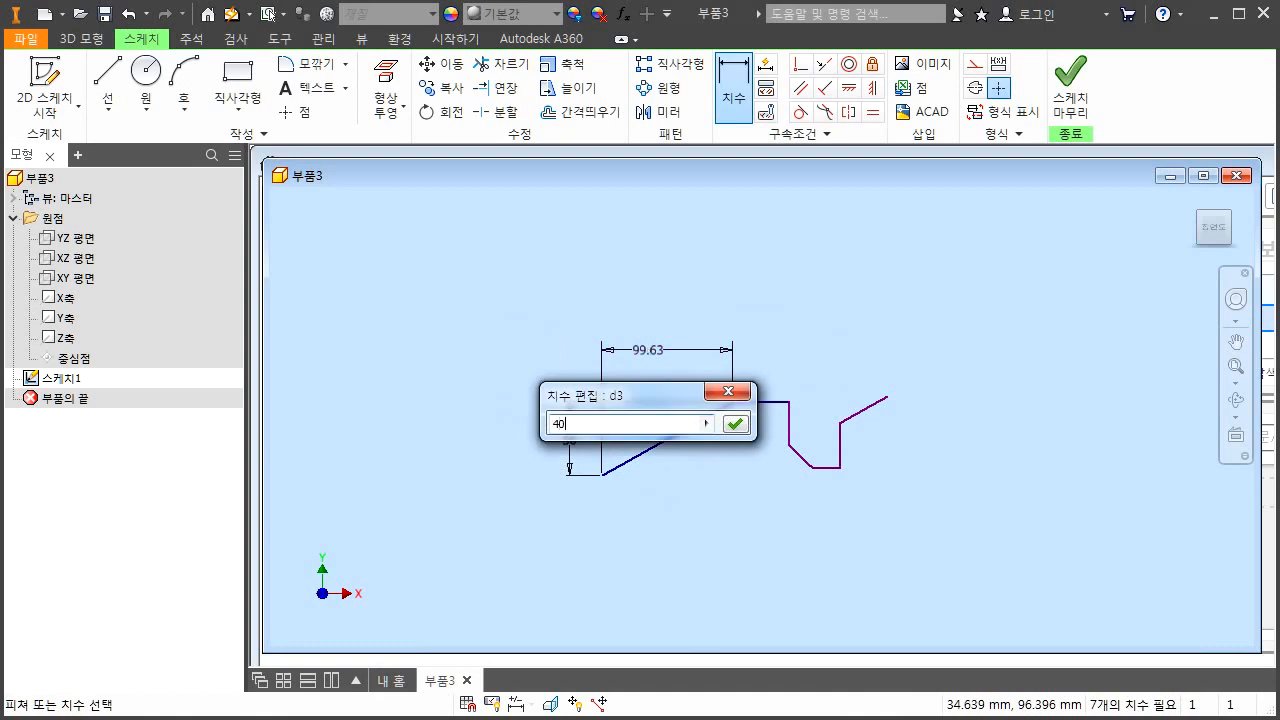
{"action": "key", "text": "Return"}
{"action": "key", "text": "Escape"}
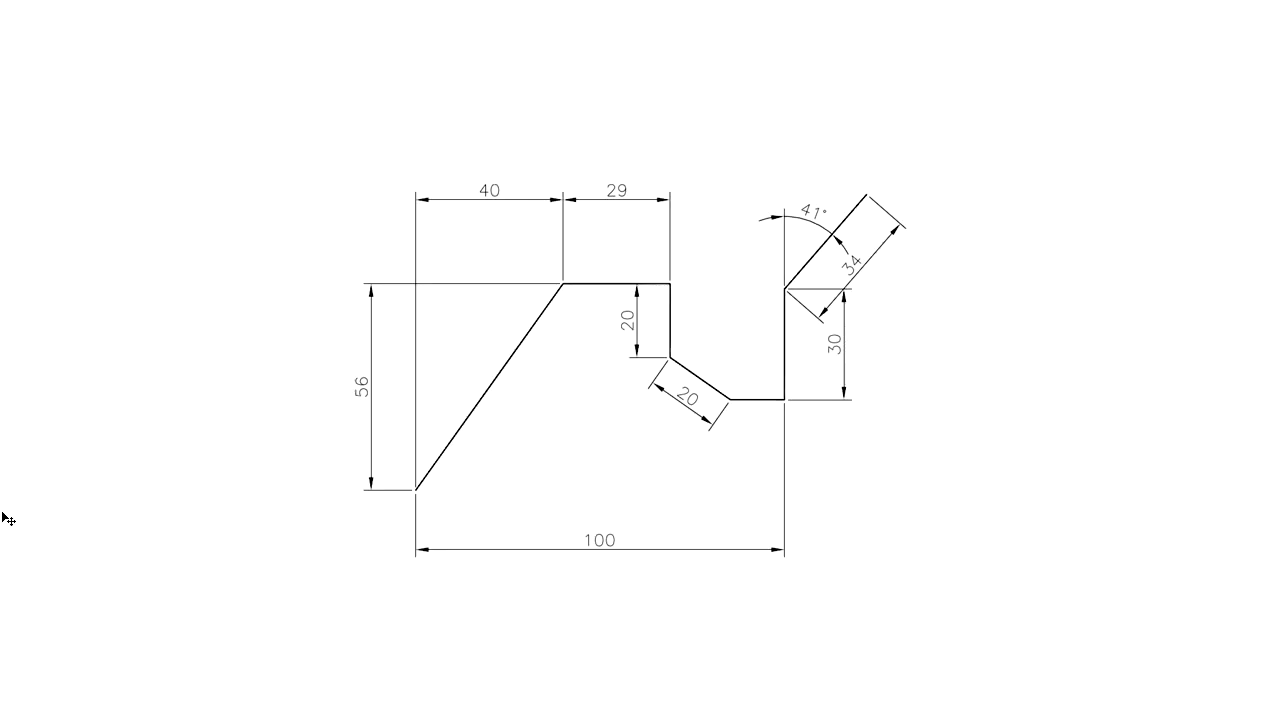
{"action": "left_click_drag", "start_coordinate": [672, 326], "coordinate": [694, 370]}
{"action": "mouse_move", "coordinate": [715, 315]}
{"action": "left_mouse_down"}
{"action": "mouse_move", "coordinate": [729, 327]}
{"action": "mouse_move", "coordinate": [742, 297]}
{"action": "left_mouse_up"}
{"action": "left_click_drag", "start_coordinate": [708, 341], "coordinate": [748, 326]}
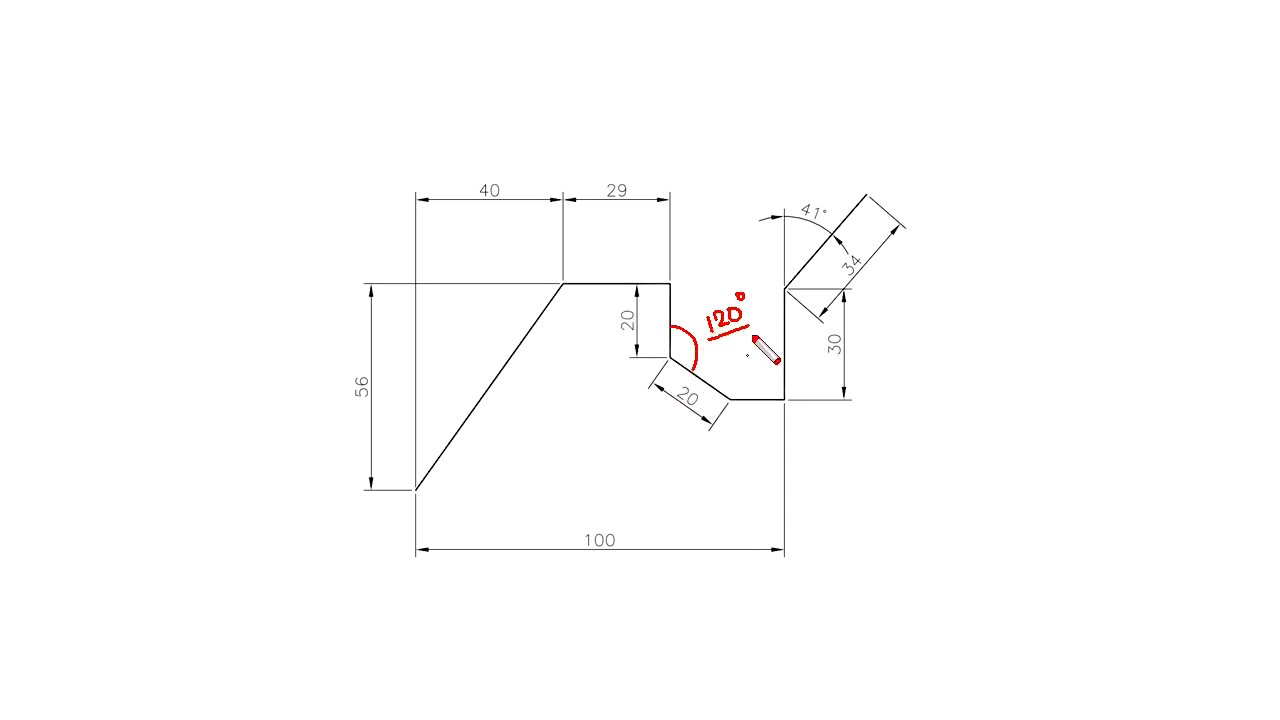
{"action": "key", "text": "Escape"}
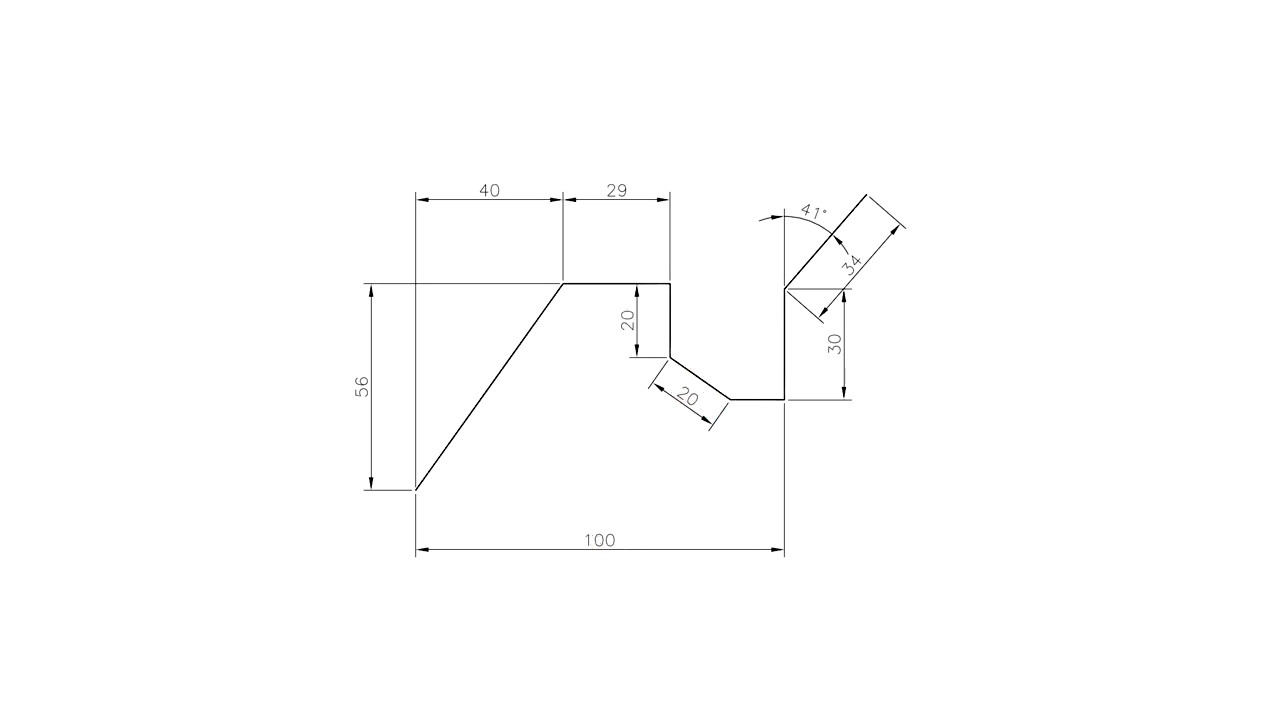
Step: Switch back to Inventor and dimension the upper horizontal line at 29 mm, placing the dimension above it
{"action": "key", "text": "alt+Tab"}
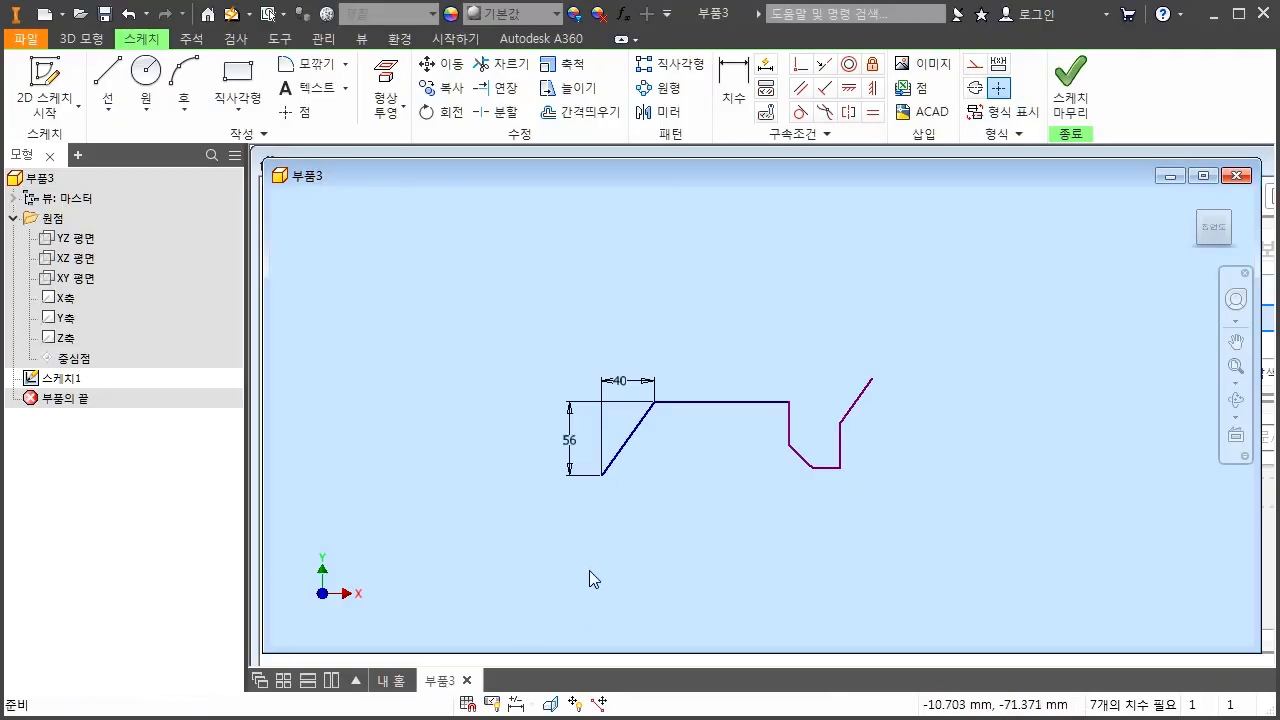
{"action": "key", "text": "d"}
{"action": "left_click", "coordinate": [711, 402]}
{"action": "left_click", "coordinate": [705, 367]}
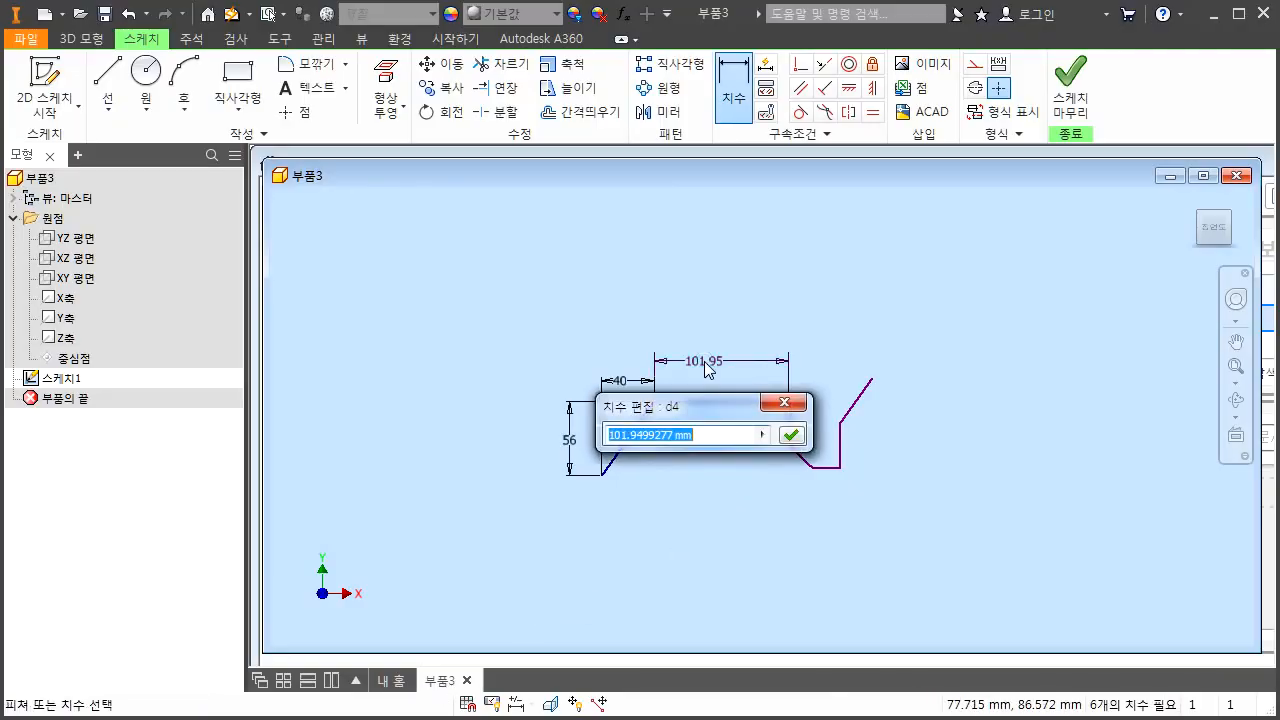
{"action": "type", "text": "2"}
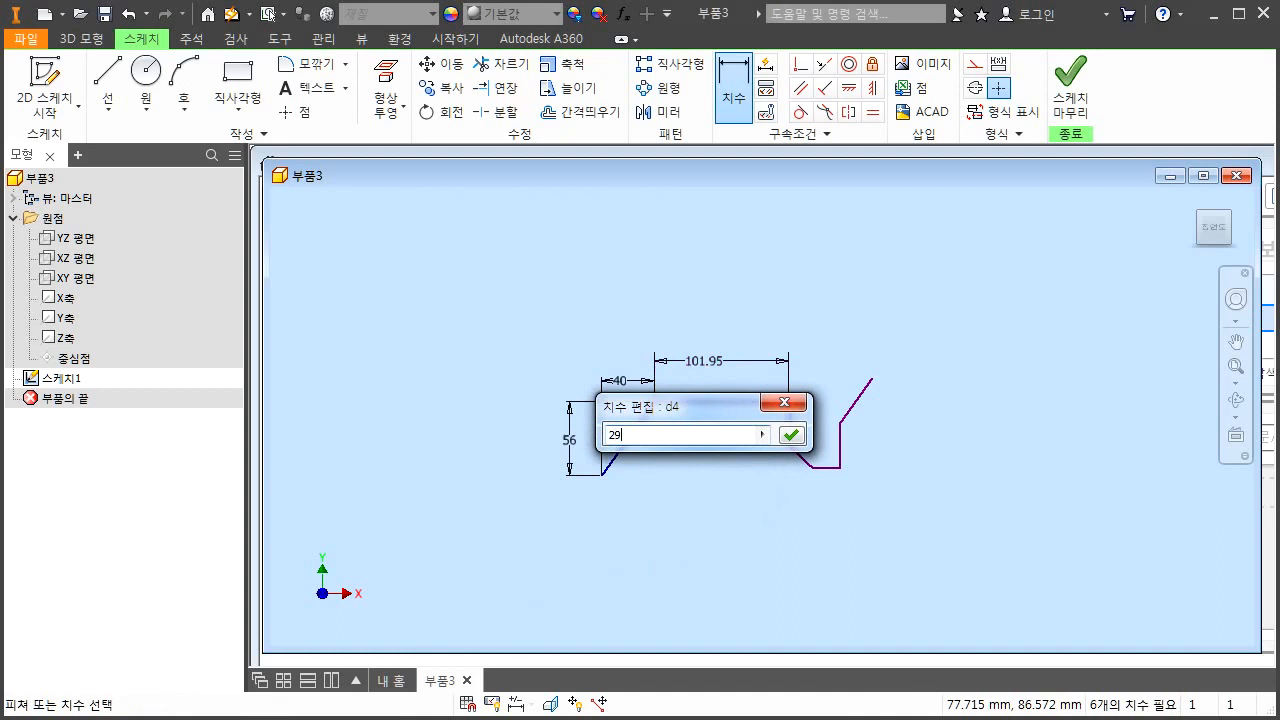
{"action": "type", "text": "9"}
{"action": "key", "text": "Return"}
Step: Dimension the short vertical line that descends from the upper horizontal line at 20 mm
{"action": "left_click", "coordinate": [691, 436]}
{"action": "left_click", "coordinate": [681, 432]}
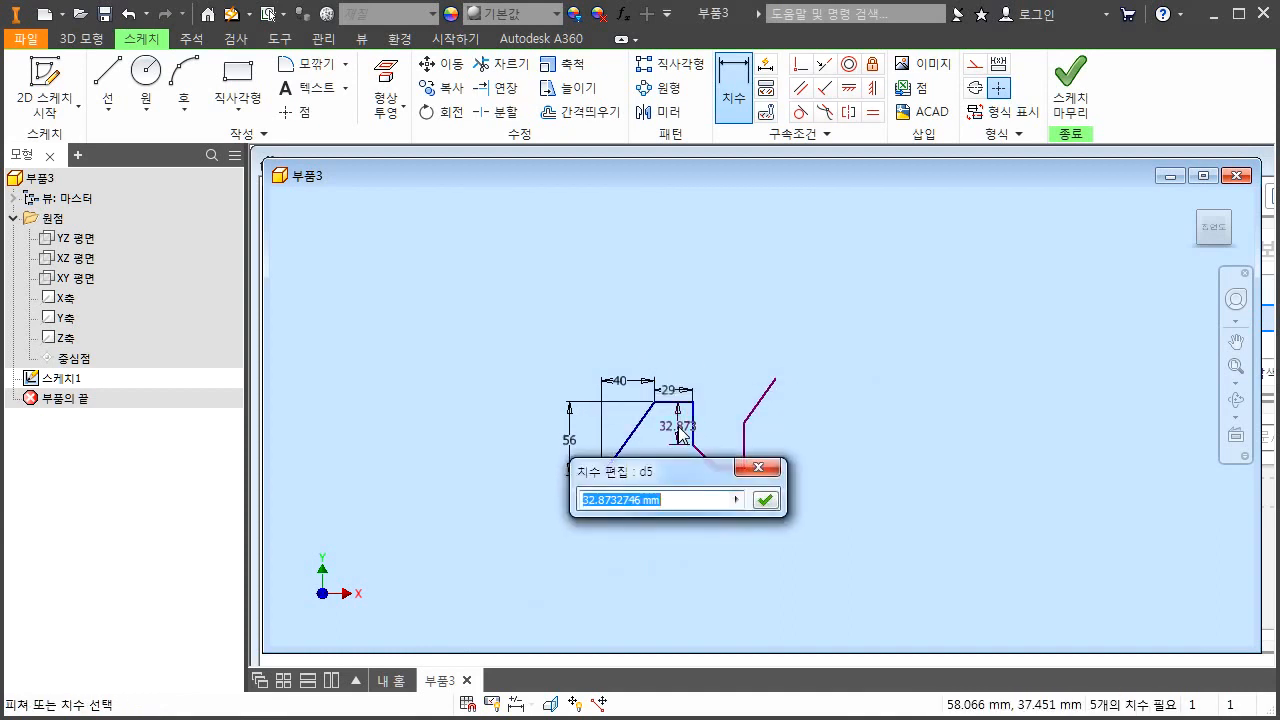
{"action": "type", "text": "20"}
{"action": "key", "text": "Return"}
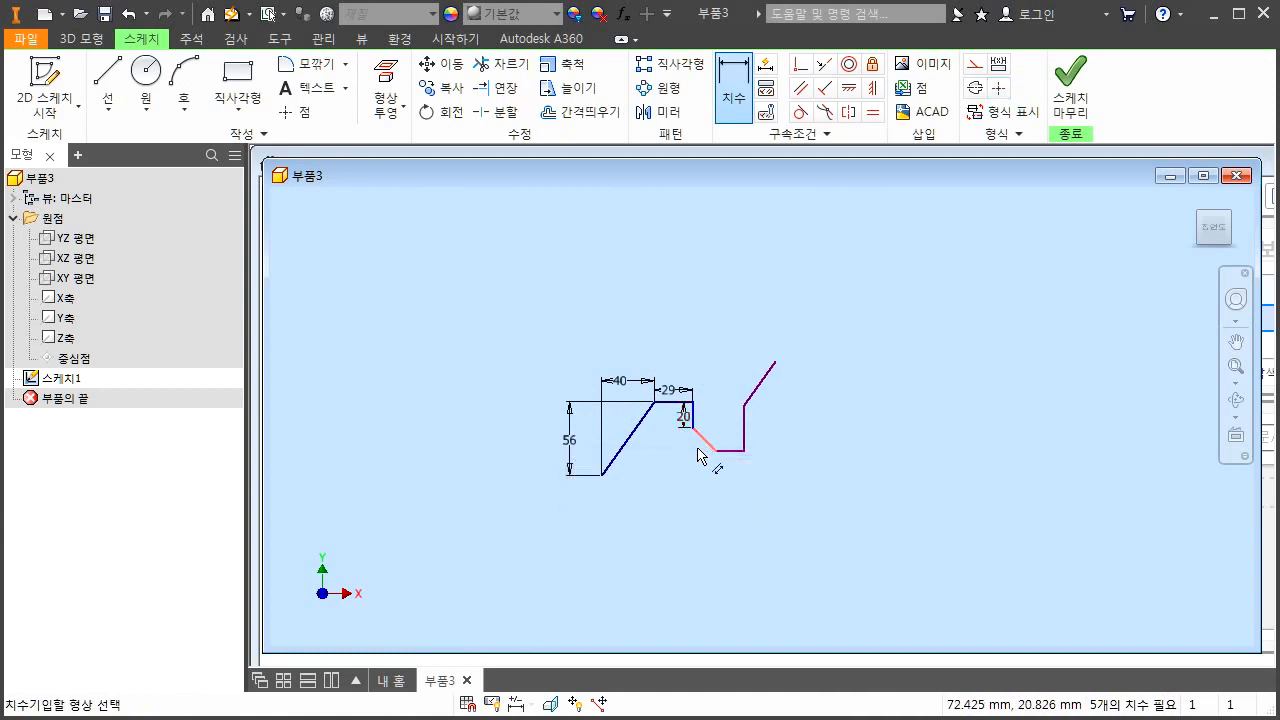
Step: Add an aligned dimension of 20 mm to the short diagonal line below the short vertical line
{"action": "left_click", "coordinate": [697, 458]}
{"action": "left_click", "coordinate": [695, 459]}
{"action": "type", "text": "2"}
{"action": "key", "text": "Return"}
{"action": "key", "text": "Escape"}
{"action": "scroll", "coordinate": [716, 443], "scroll_direction": "up", "scroll_amount": 5}
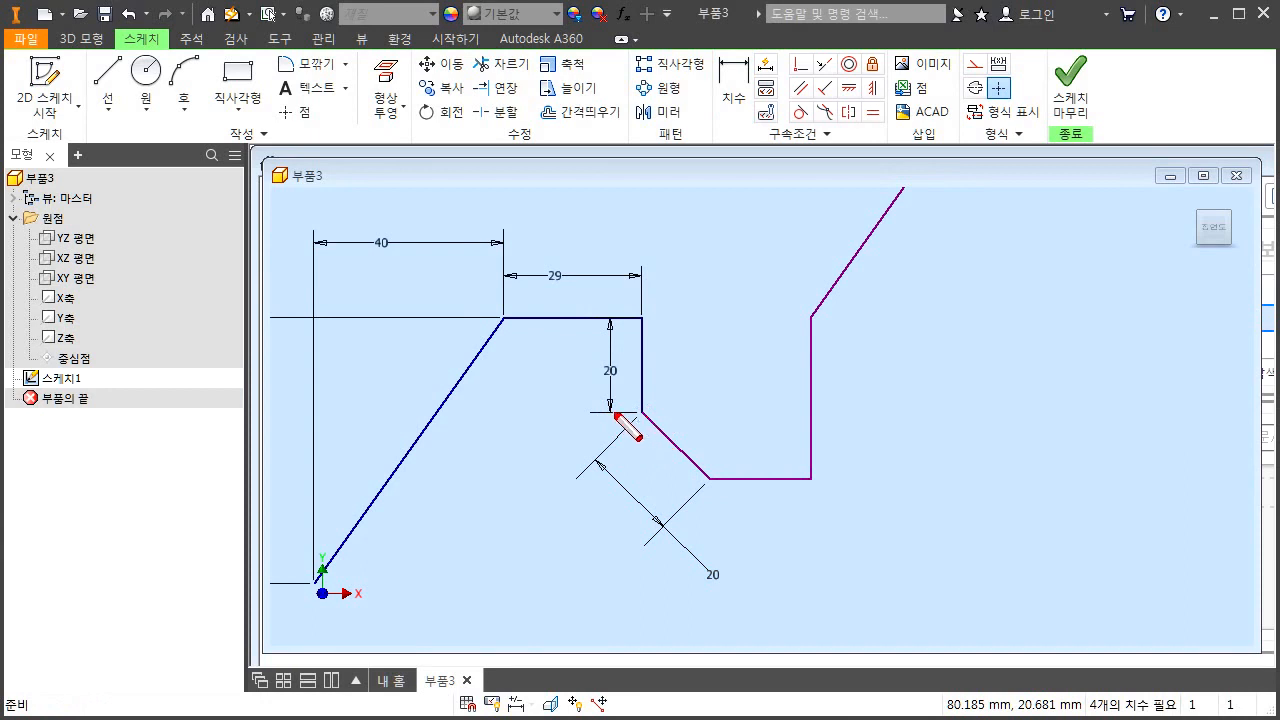
{"action": "key", "text": "Escape"}
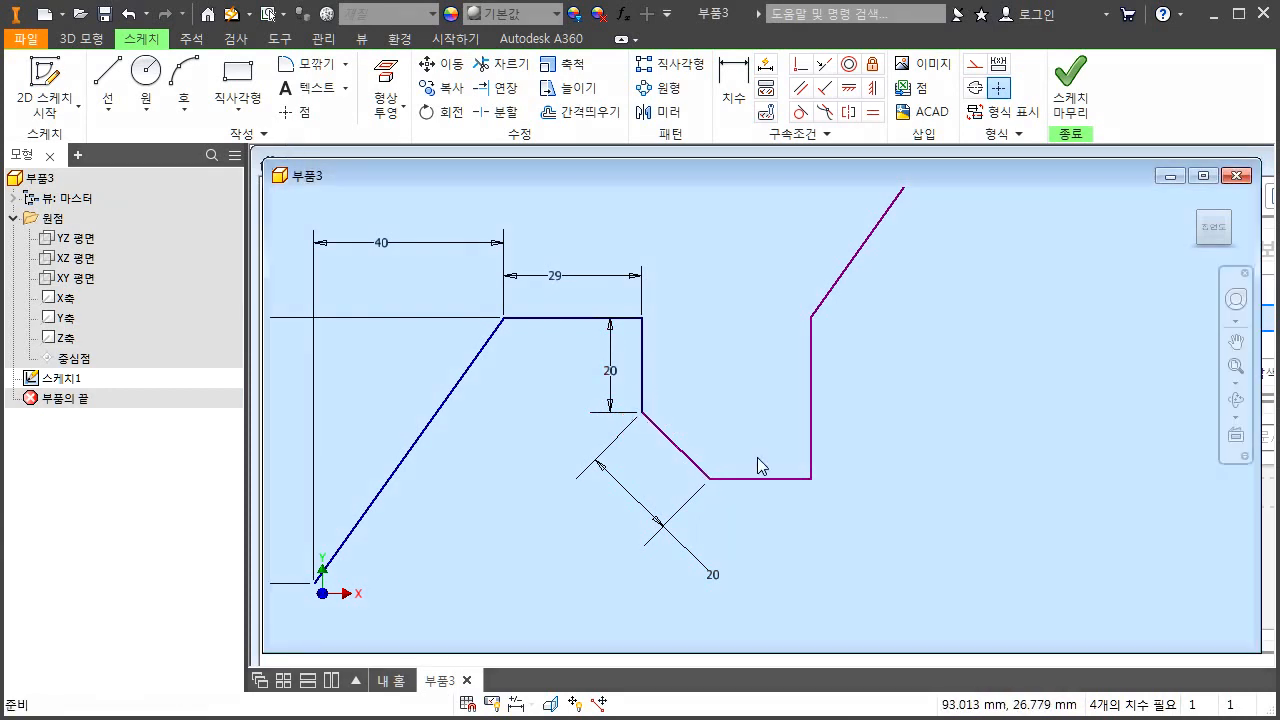
Step: Sketch a separate diagonal line about 23 mm high in the empty area to the right of the profile
{"action": "key", "text": "l"}
{"action": "left_click", "coordinate": [1107, 399]}
{"action": "left_click", "coordinate": [1000, 508]}
{"action": "key", "text": "Escape"}
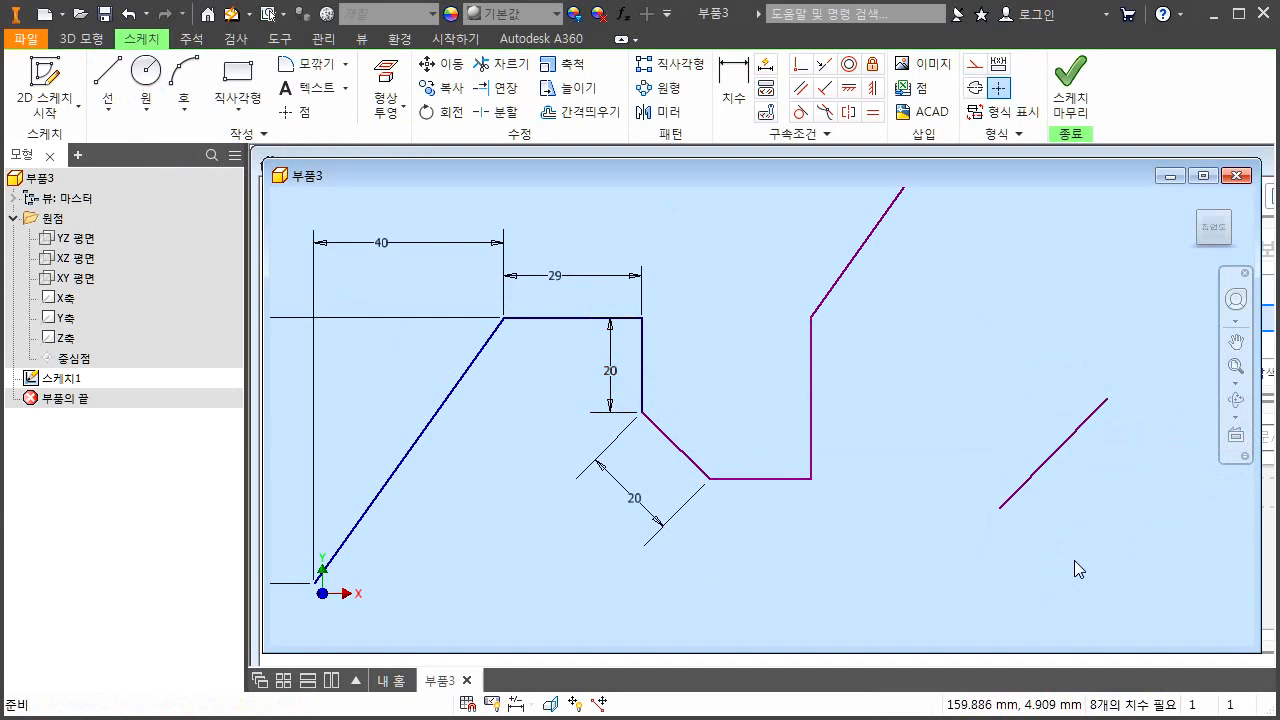
Step: Try a vertical dimension on the separate diagonal line, placing it beside the line
{"action": "key", "text": "d"}
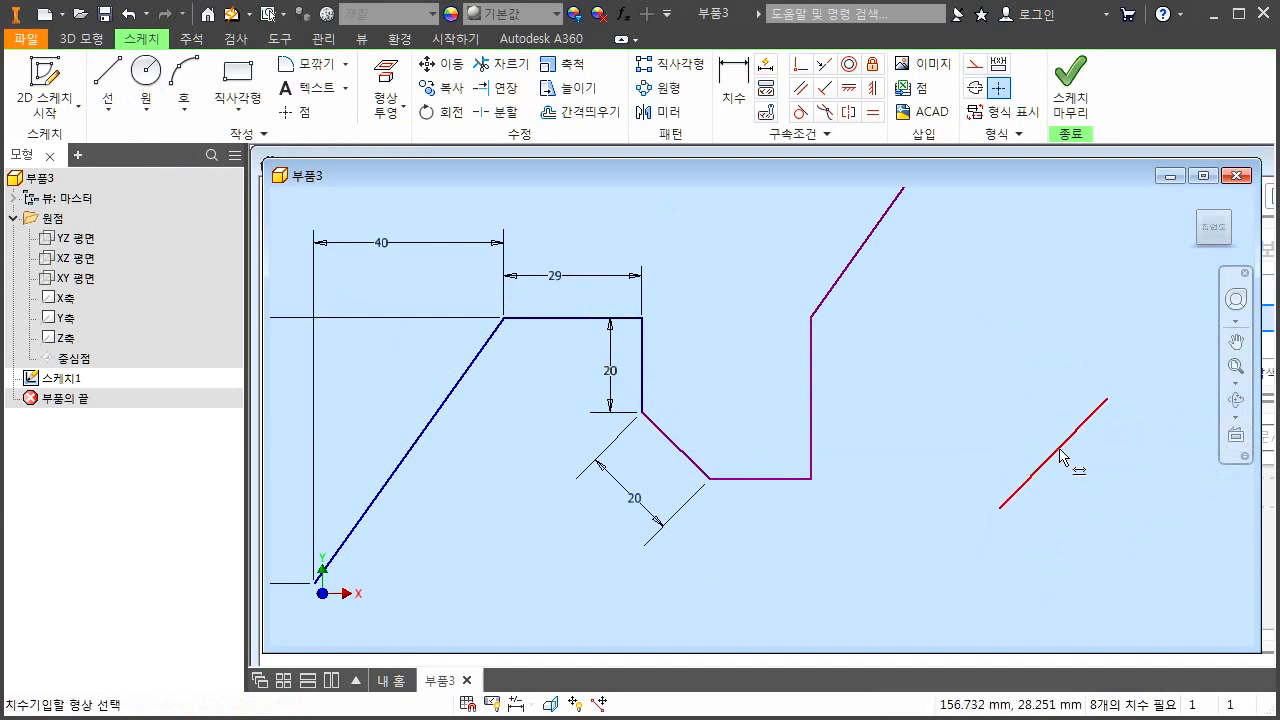
{"action": "left_click", "coordinate": [1042, 440]}
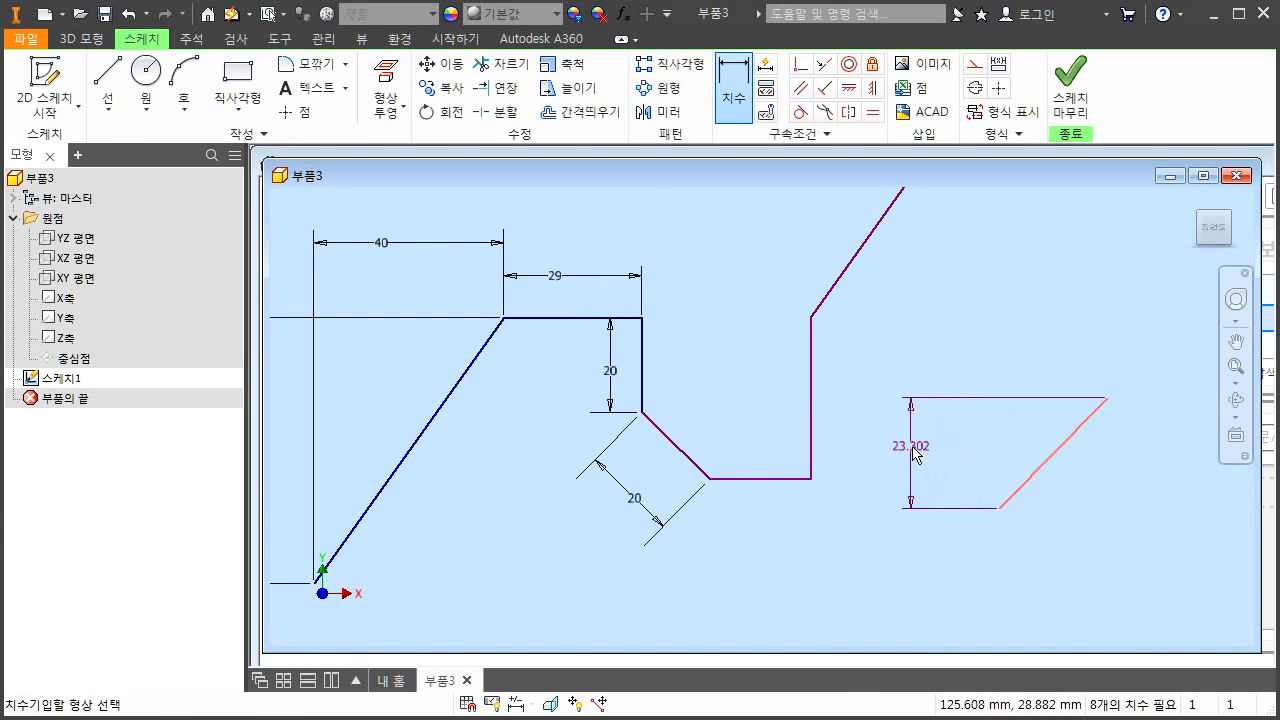
{"action": "left_click", "coordinate": [916, 452]}
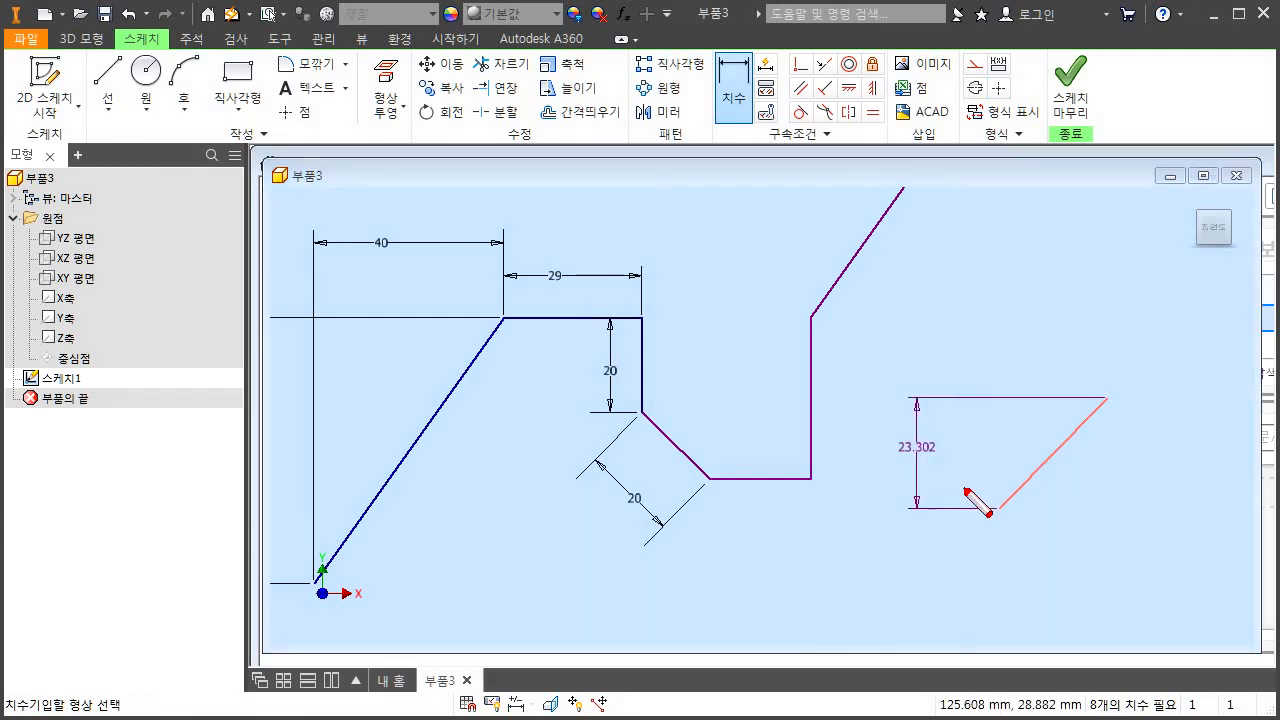
{"action": "left_click_drag", "start_coordinate": [969, 506], "coordinate": [975, 417]}
{"action": "left_click_drag", "start_coordinate": [1050, 448], "coordinate": [1047, 450]}
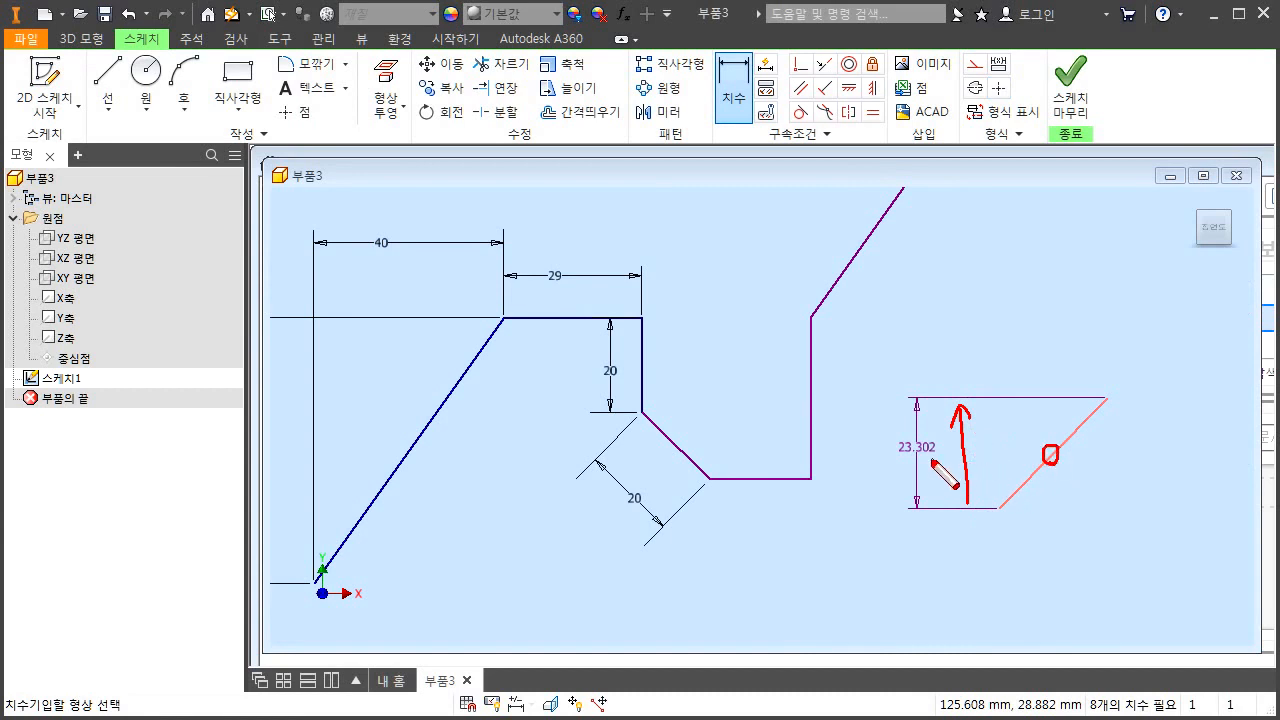
{"action": "left_click_drag", "start_coordinate": [883, 463], "coordinate": [882, 465]}
{"action": "mouse_move", "coordinate": [1062, 462]}
{"action": "left_mouse_down"}
{"action": "mouse_move", "coordinate": [897, 467]}
{"action": "mouse_move", "coordinate": [878, 450]}
{"action": "mouse_move", "coordinate": [897, 471]}
{"action": "left_mouse_up"}
{"action": "left_click_drag", "start_coordinate": [886, 508], "coordinate": [887, 398]}
{"action": "left_click_drag", "start_coordinate": [887, 398], "coordinate": [885, 419]}
{"action": "left_click_drag", "start_coordinate": [878, 499], "coordinate": [892, 500]}
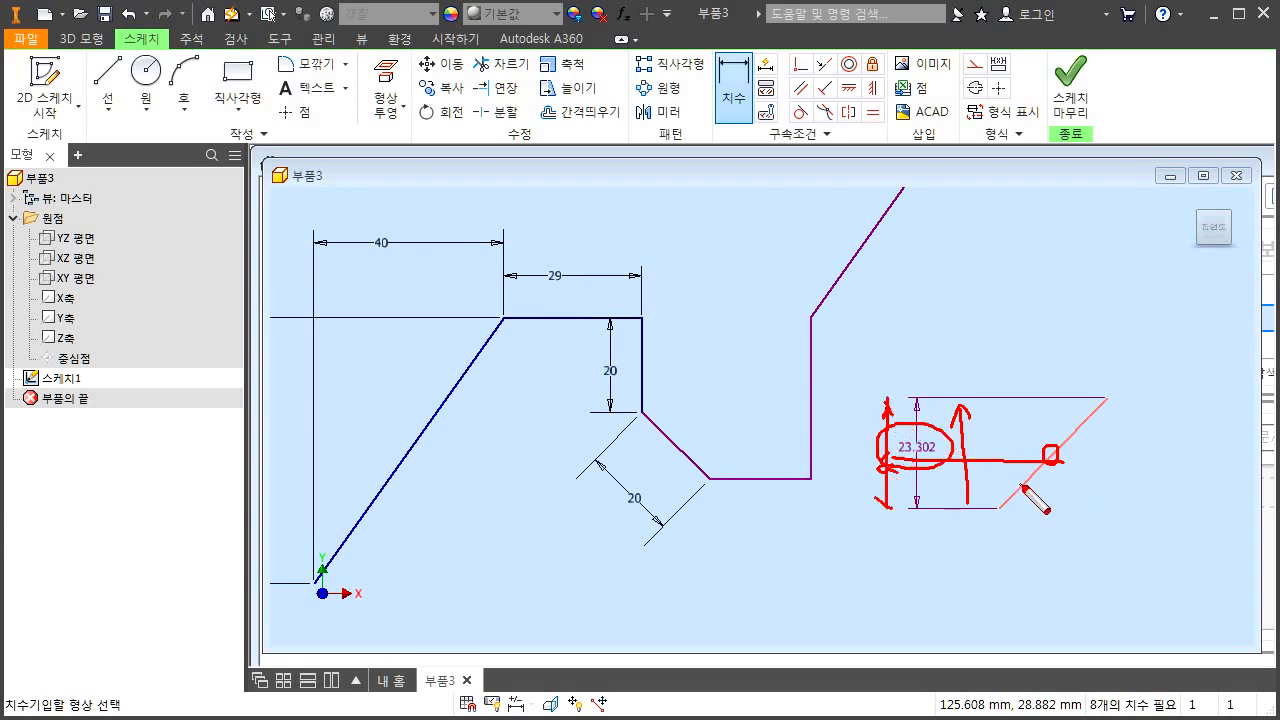
{"action": "mouse_move", "coordinate": [1045, 502]}
{"action": "left_mouse_down"}
{"action": "mouse_move", "coordinate": [1034, 338]}
{"action": "mouse_move", "coordinate": [999, 508]}
{"action": "left_mouse_up"}
{"action": "mouse_move", "coordinate": [1100, 333]}
{"action": "left_mouse_down"}
{"action": "mouse_move", "coordinate": [1099, 380]}
{"action": "mouse_move", "coordinate": [1163, 358]}
{"action": "left_mouse_up"}
{"action": "mouse_move", "coordinate": [1124, 357]}
{"action": "left_mouse_down"}
{"action": "mouse_move", "coordinate": [1112, 374]}
{"action": "mouse_move", "coordinate": [1133, 377]}
{"action": "left_mouse_up"}
{"action": "left_click_drag", "start_coordinate": [926, 403], "coordinate": [1108, 379]}
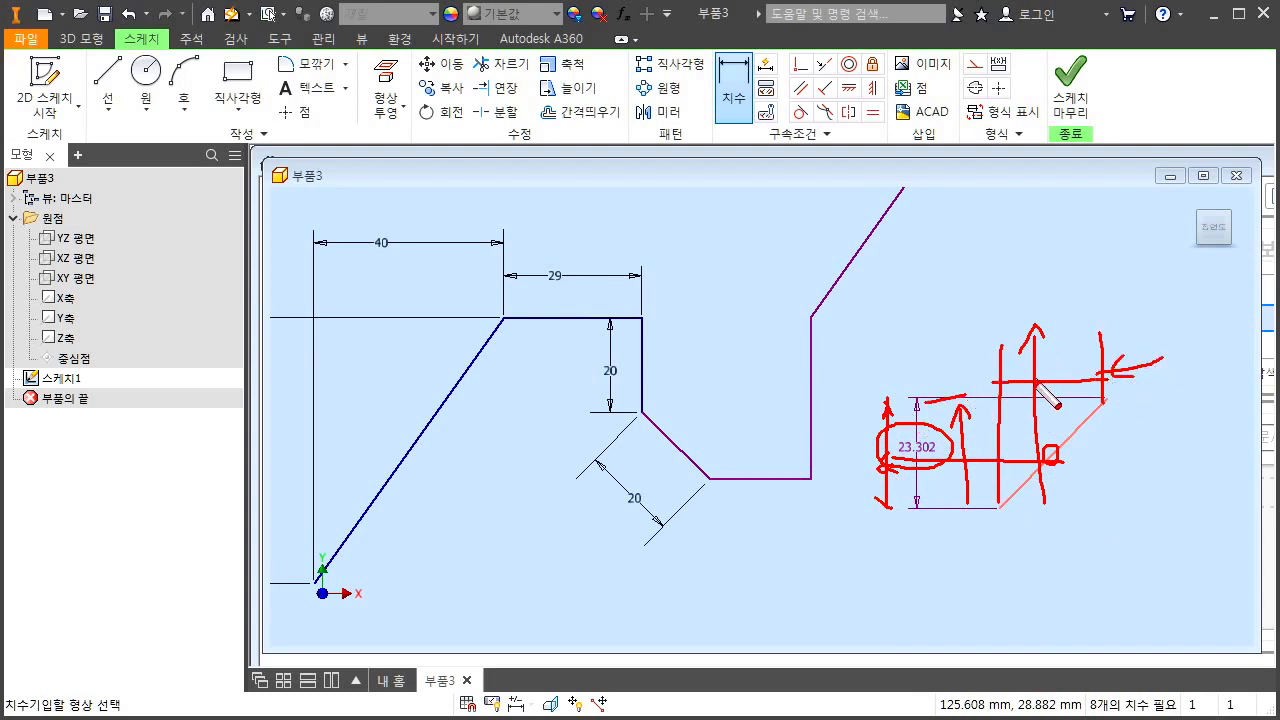
{"action": "left_click_drag", "start_coordinate": [1008, 374], "coordinate": [998, 386]}
{"action": "left_click_drag", "start_coordinate": [1090, 370], "coordinate": [1096, 388]}
{"action": "key", "text": "Escape"}
{"action": "key", "text": "Escape"}
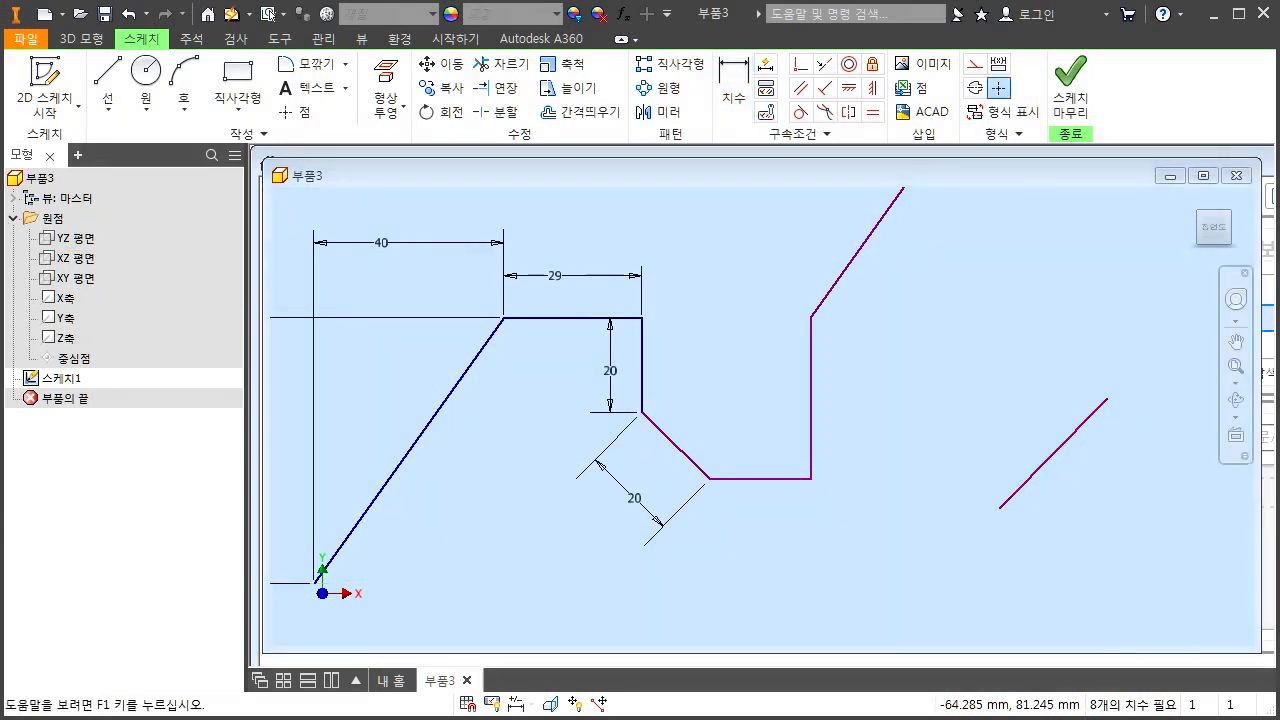
{"action": "left_click", "coordinate": [999, 508]}
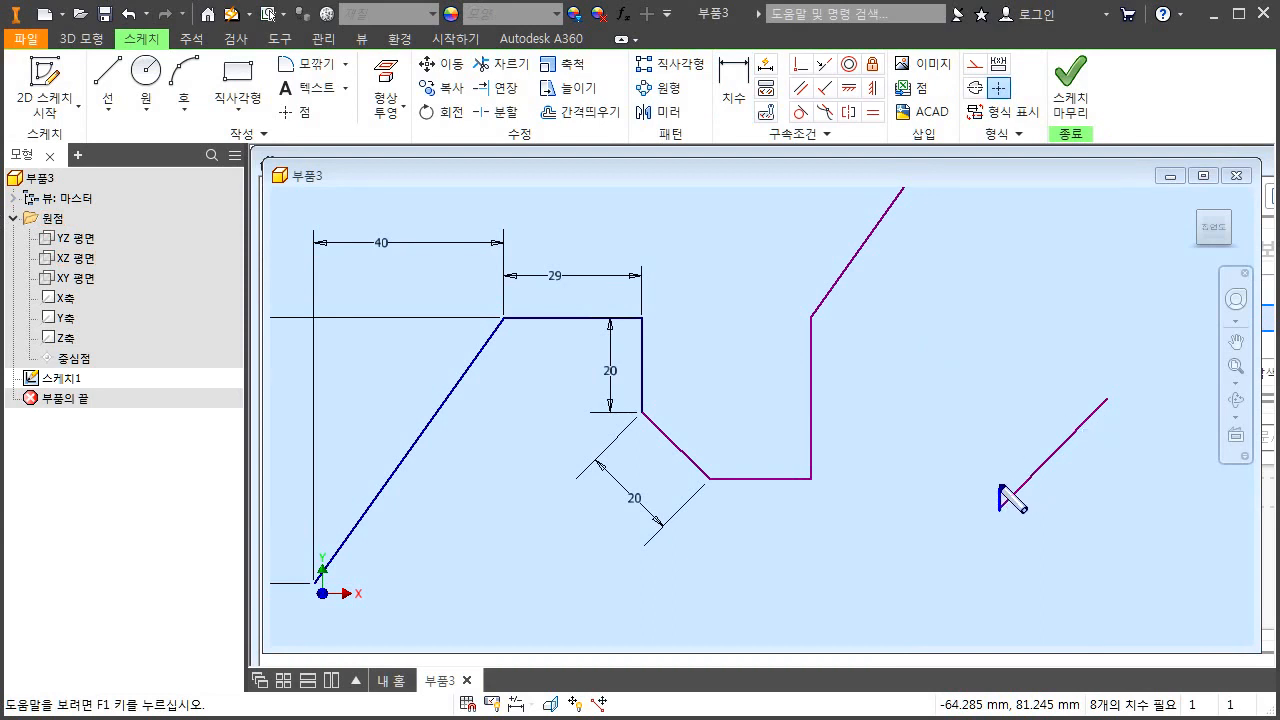
{"action": "left_click", "coordinate": [1107, 399]}
{"action": "left_click", "coordinate": [995, 401]}
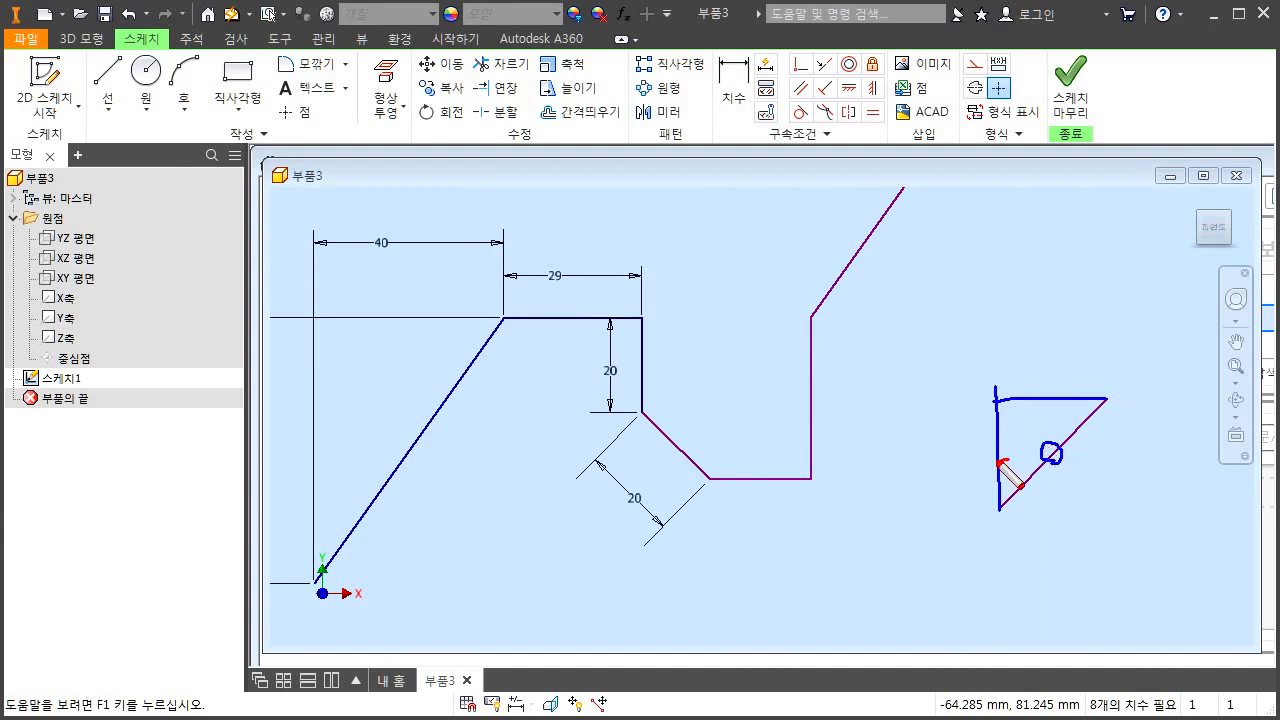
{"action": "left_click_drag", "start_coordinate": [918, 412], "coordinate": [946, 413]}
{"action": "mouse_move", "coordinate": [928, 511]}
{"action": "left_mouse_down"}
{"action": "mouse_move", "coordinate": [950, 512]}
{"action": "mouse_move", "coordinate": [925, 428]}
{"action": "mouse_move", "coordinate": [941, 428]}
{"action": "left_mouse_up"}
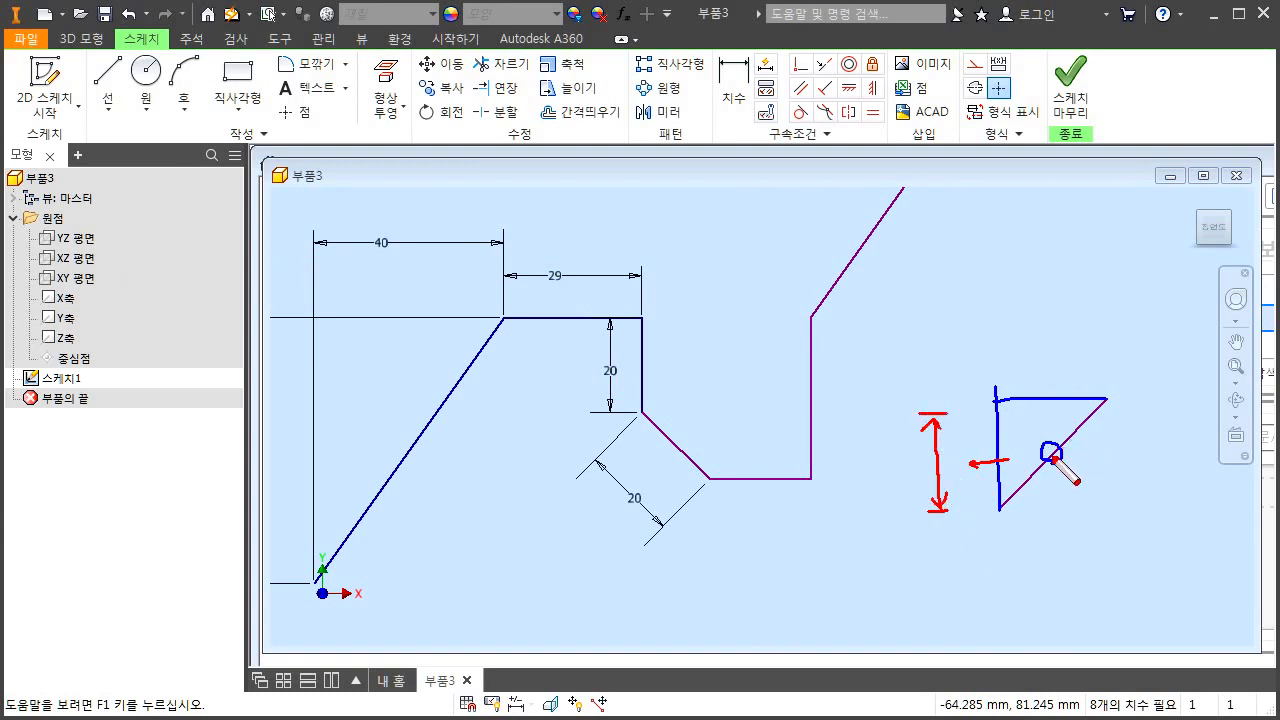
{"action": "left_click_drag", "start_coordinate": [1056, 446], "coordinate": [1055, 457]}
{"action": "mouse_move", "coordinate": [1049, 408]}
{"action": "left_mouse_down"}
{"action": "mouse_move", "coordinate": [1048, 371]}
{"action": "mouse_move", "coordinate": [1121, 362]}
{"action": "mouse_move", "coordinate": [1103, 371]}
{"action": "left_mouse_up"}
{"action": "left_click_drag", "start_coordinate": [1008, 352], "coordinate": [1003, 373]}
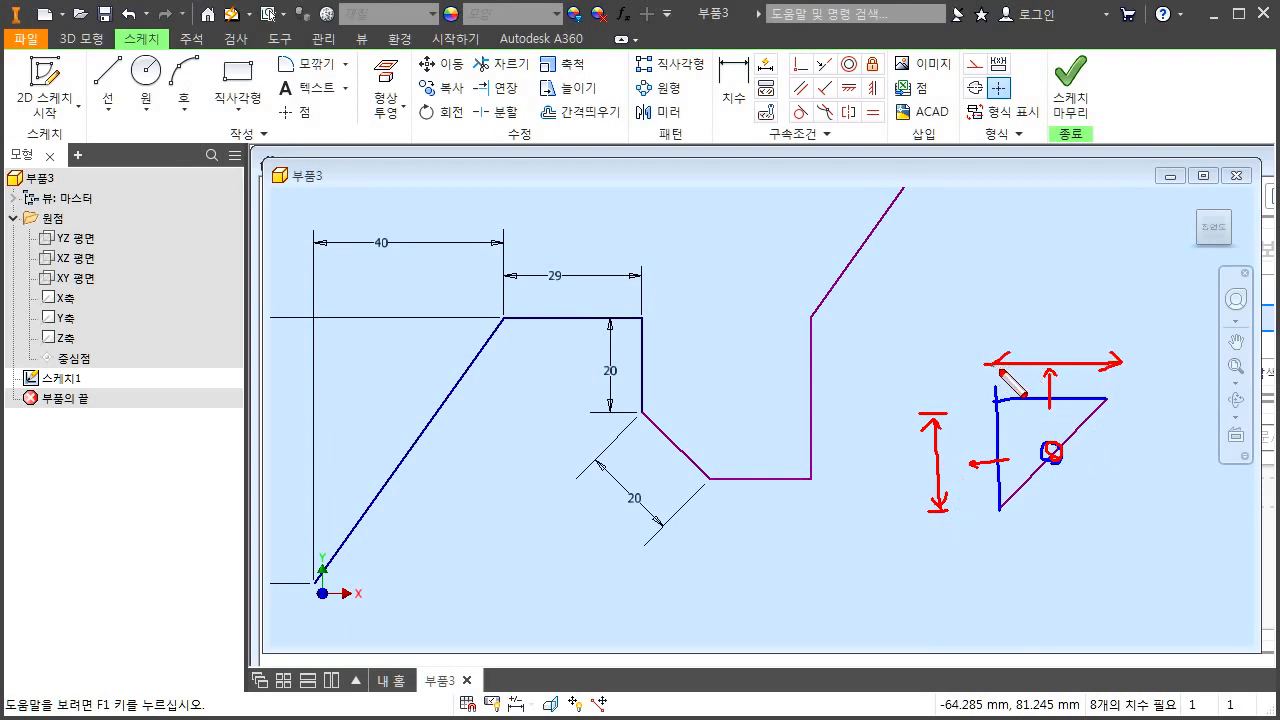
{"action": "left_click_drag", "start_coordinate": [1072, 400], "coordinate": [986, 484]}
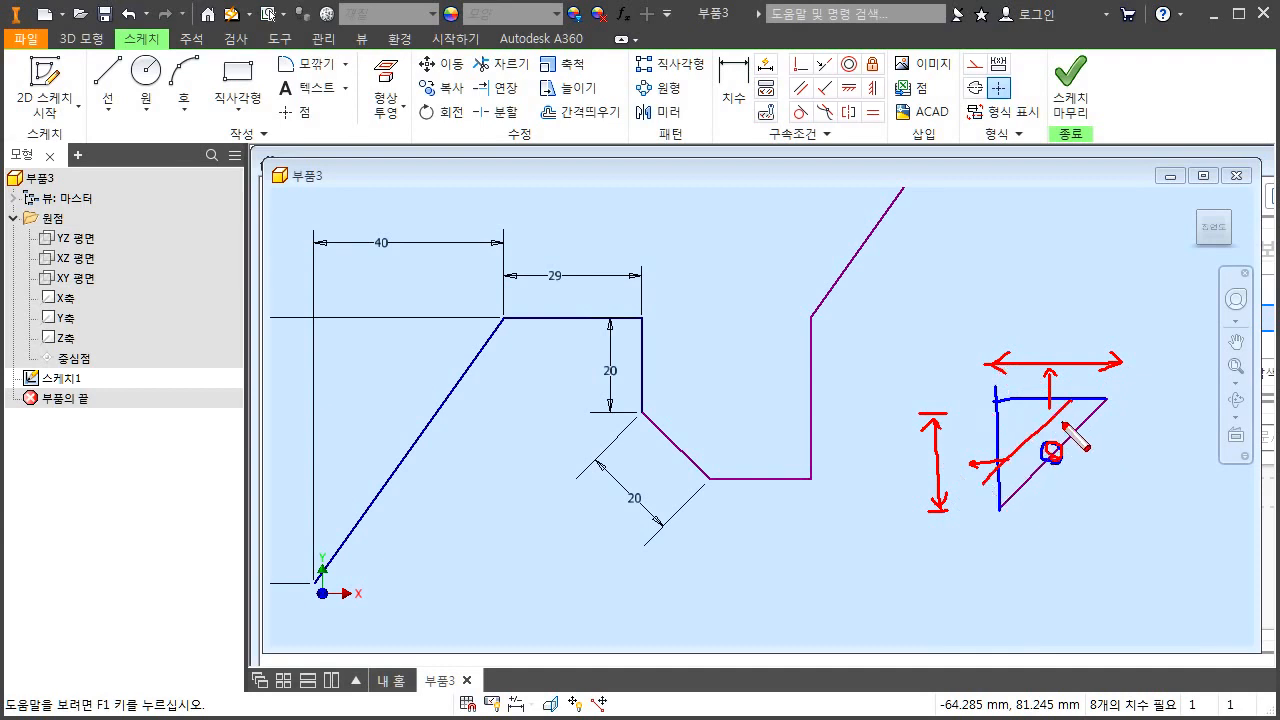
{"action": "left_click_drag", "start_coordinate": [1018, 389], "coordinate": [1005, 434]}
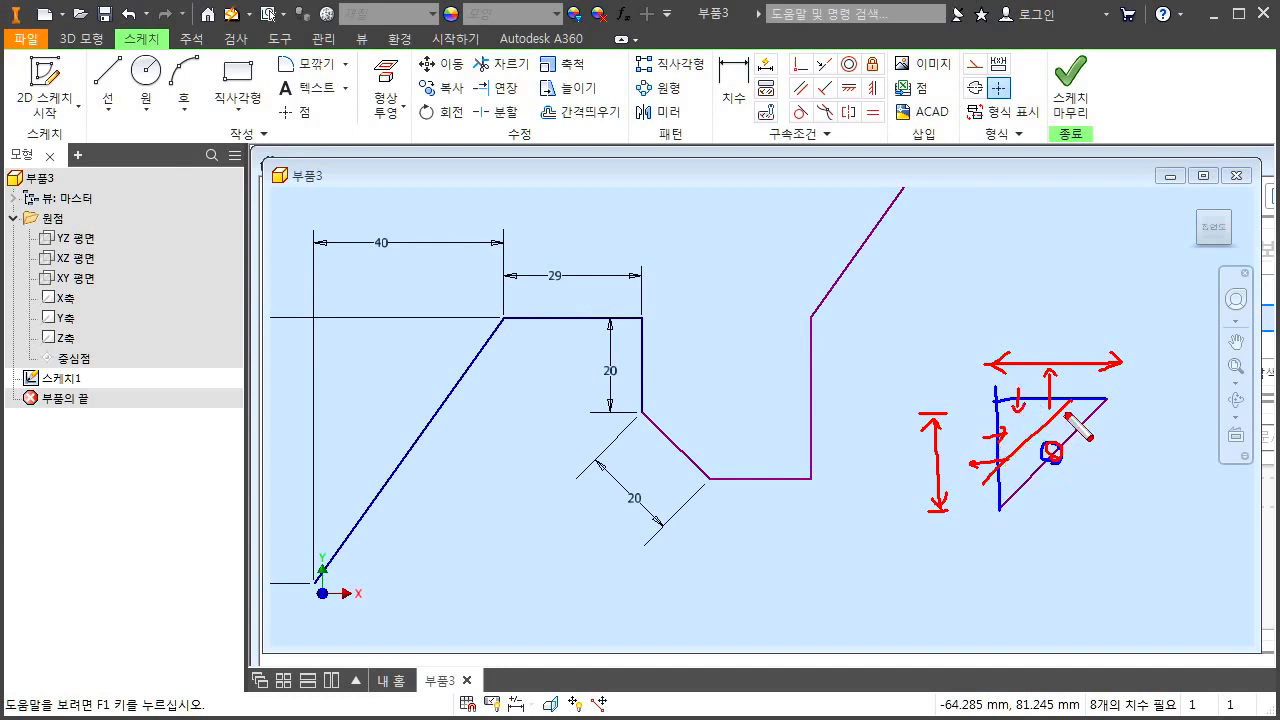
{"action": "left_click_drag", "start_coordinate": [985, 487], "coordinate": [1073, 400]}
Step: Delete the separate diagonal line beside the profile
{"action": "key", "text": "Escape"}
{"action": "left_click_drag", "start_coordinate": [1084, 565], "coordinate": [975, 351]}
{"action": "key", "text": "Delete"}
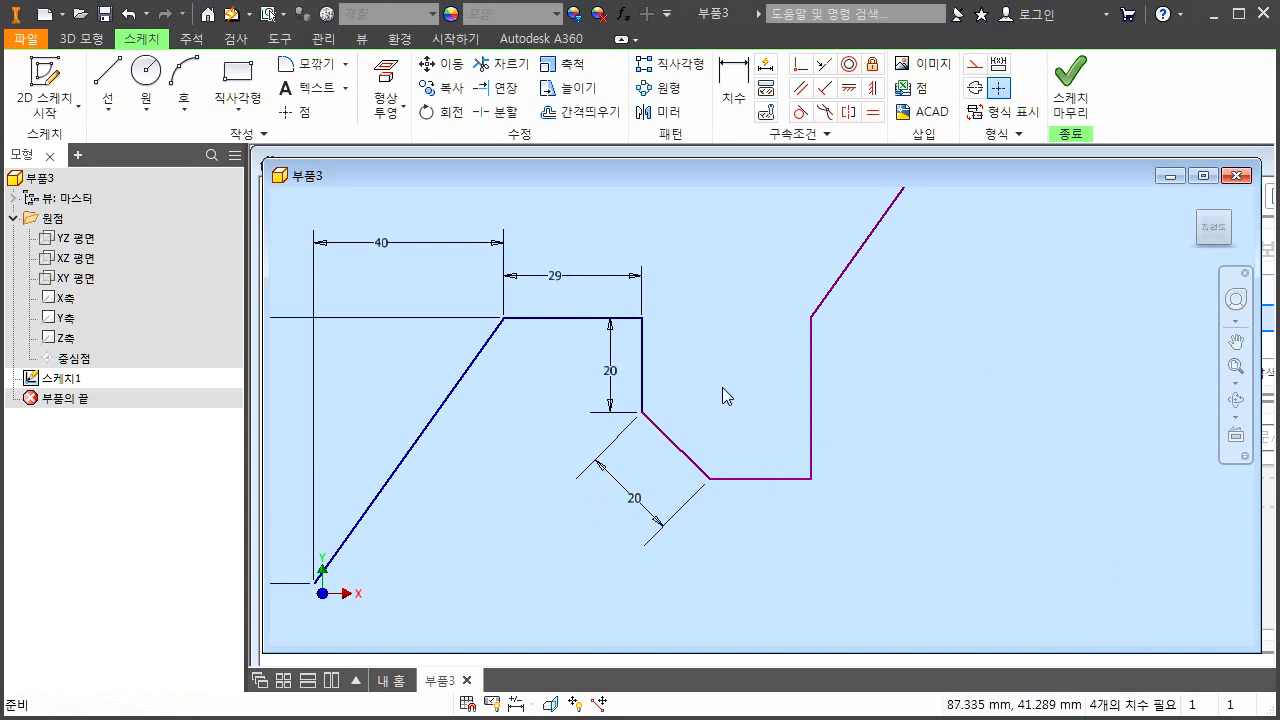
Step: Add an angular dimension of 120 degrees between the short vertical line and the short diagonal line below it
{"action": "key", "text": "d"}
{"action": "left_click", "coordinate": [645, 375]}
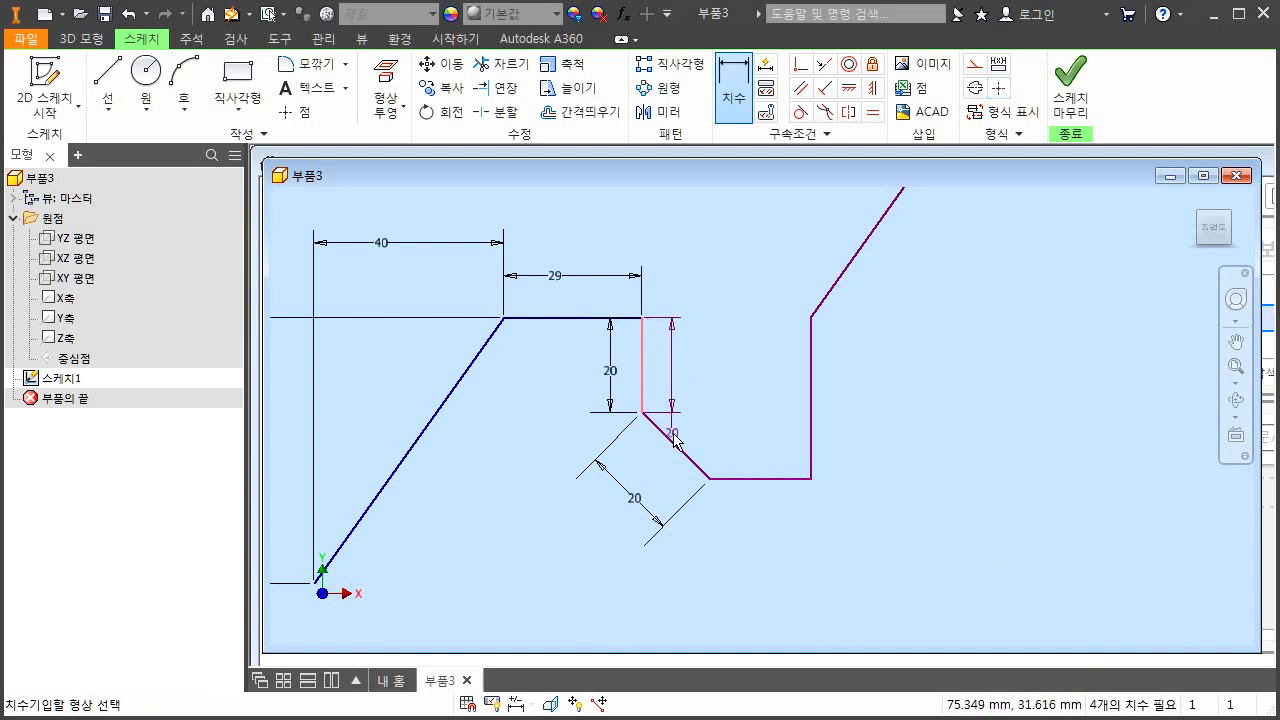
{"action": "left_click", "coordinate": [676, 445]}
{"action": "left_click", "coordinate": [670, 396]}
{"action": "type", "text": "120"}
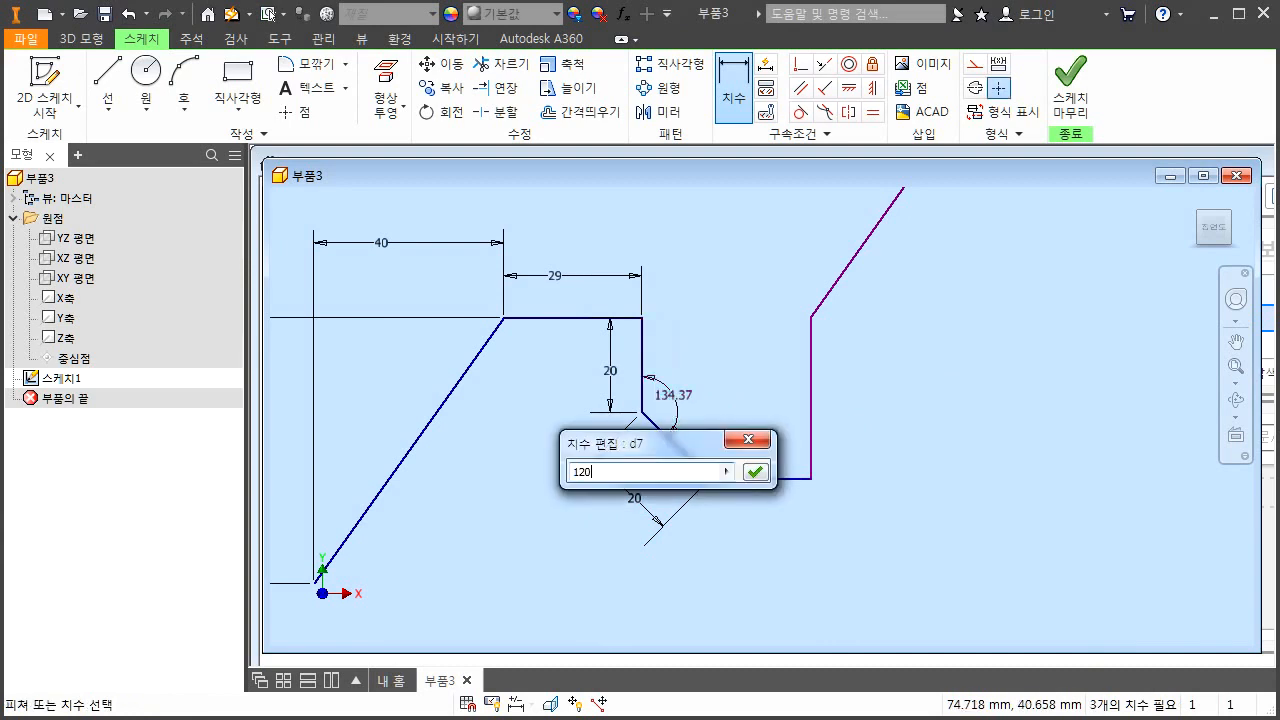
{"action": "key", "text": "Return"}
{"action": "key", "text": "Escape"}
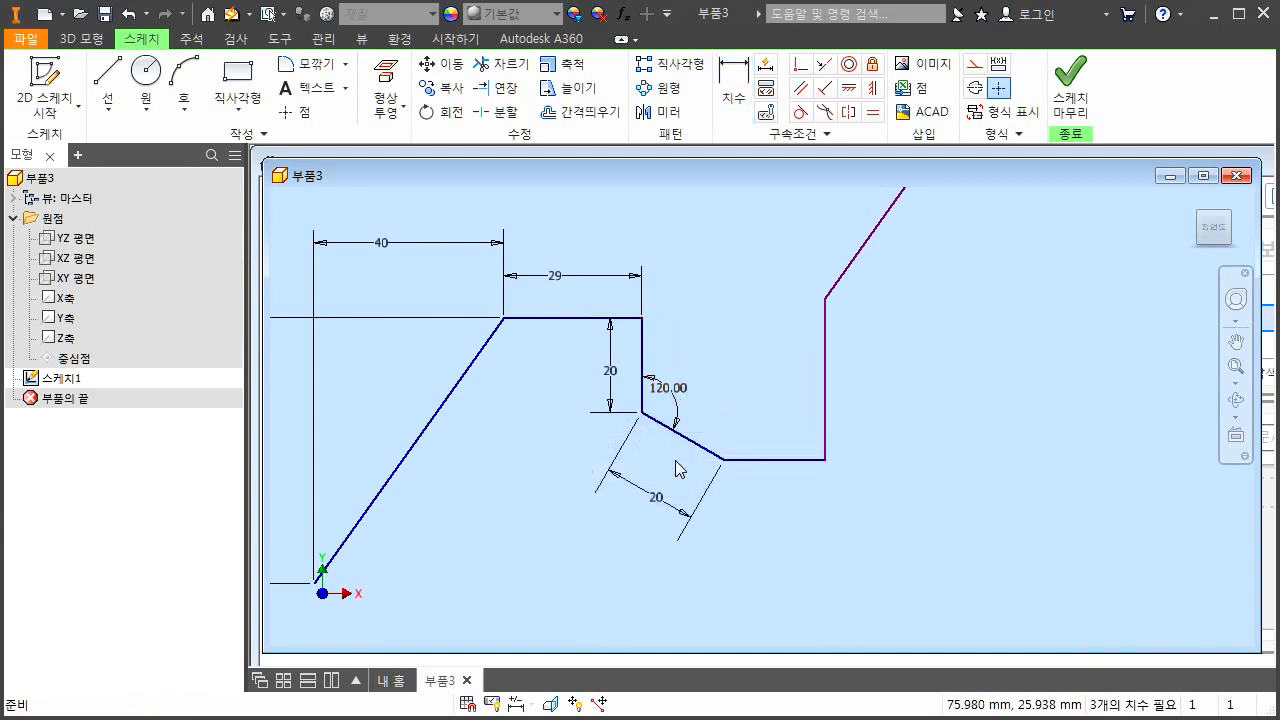
Step: Dimension the horizontal distance from the profile's origin endpoint to the long vertical line at 100 mm, placing it below the profile
{"action": "key", "text": "d"}
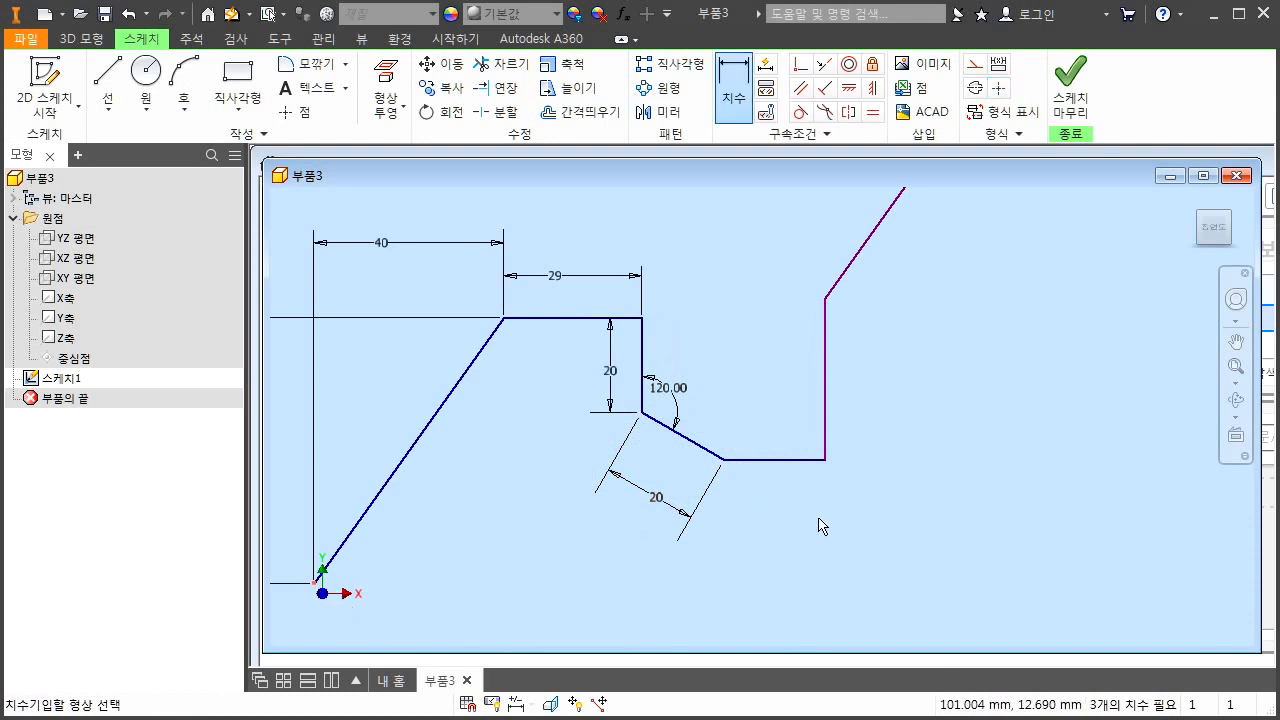
{"action": "left_click", "coordinate": [826, 418]}
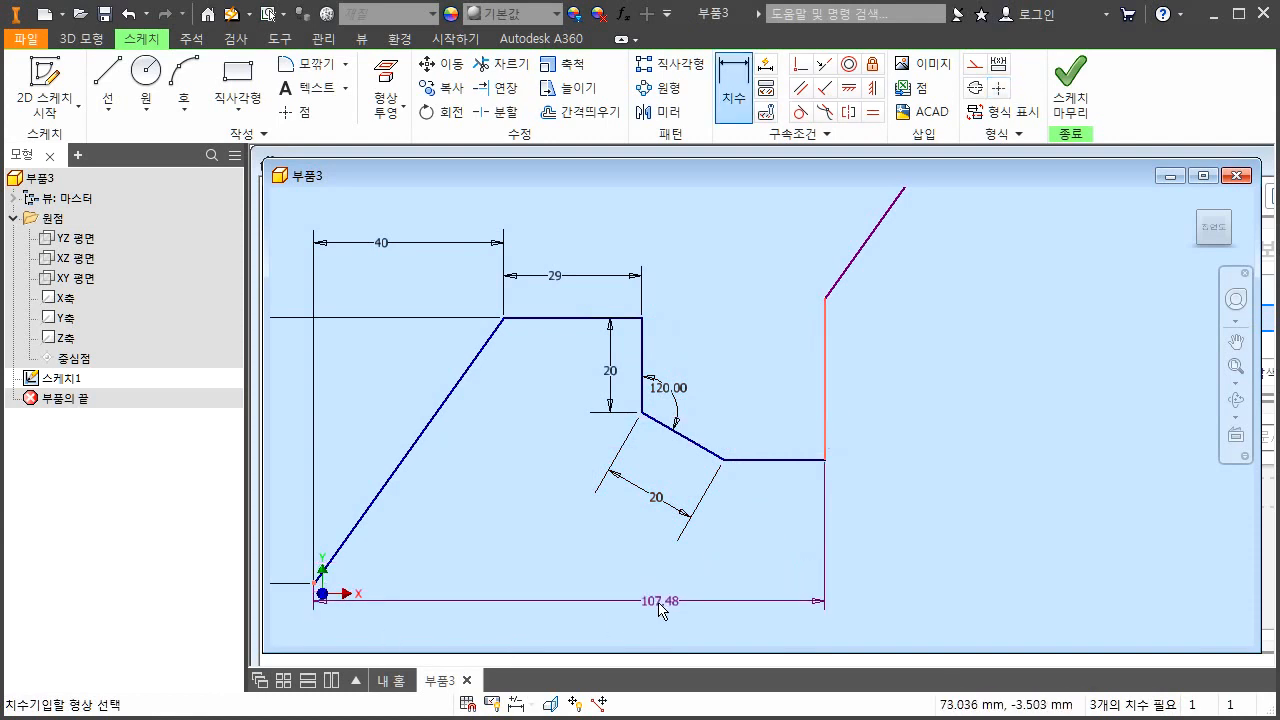
{"action": "left_click", "coordinate": [611, 618]}
{"action": "type", "text": "100"}
{"action": "key", "text": "Return"}
{"action": "key", "text": "Escape"}
Step: Dimension the height of the vertical line rising from the lower horizontal line at 30 mm
{"action": "key", "text": "d"}
{"action": "left_click", "coordinate": [791, 396]}
{"action": "left_click", "coordinate": [838, 388]}
{"action": "type", "text": "30"}
{"action": "key", "text": "Return"}
Step: Add an aligned dimension of 34 mm to the open-ended diagonal line above the 30 mm vertical line
{"action": "scroll", "coordinate": [844, 380], "scroll_direction": "down", "scroll_amount": 2}
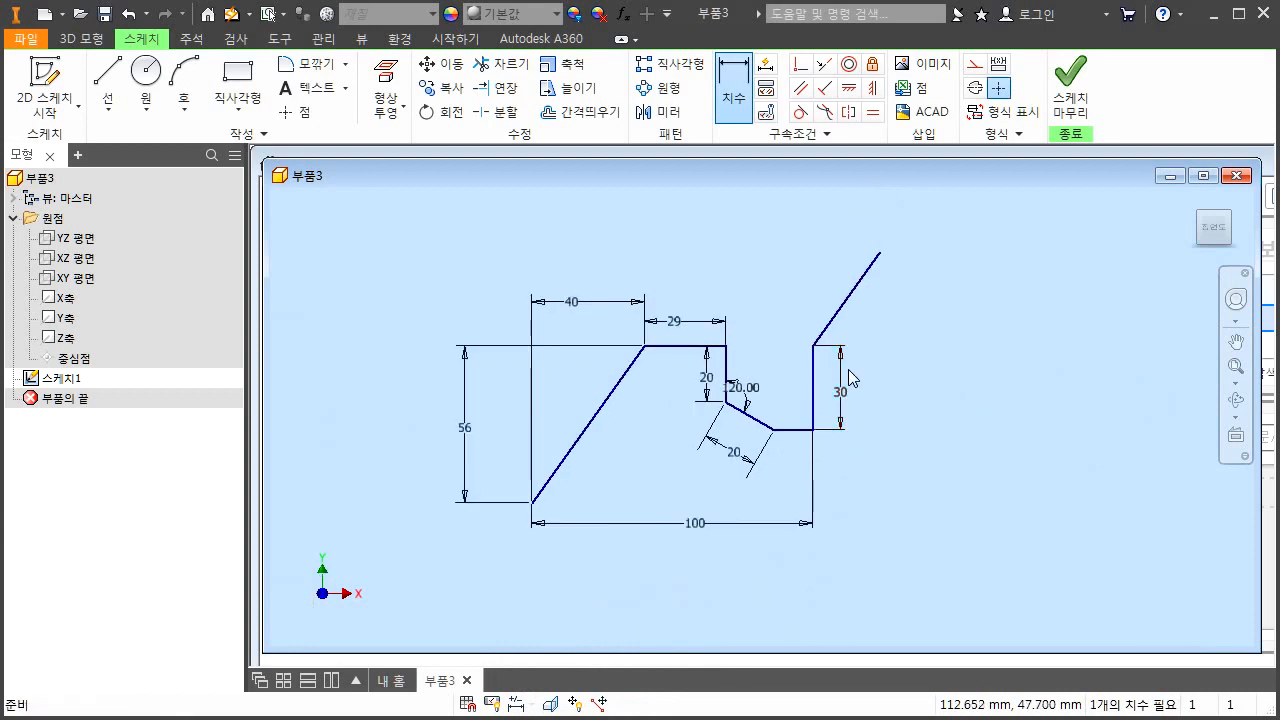
{"action": "left_click", "coordinate": [856, 280]}
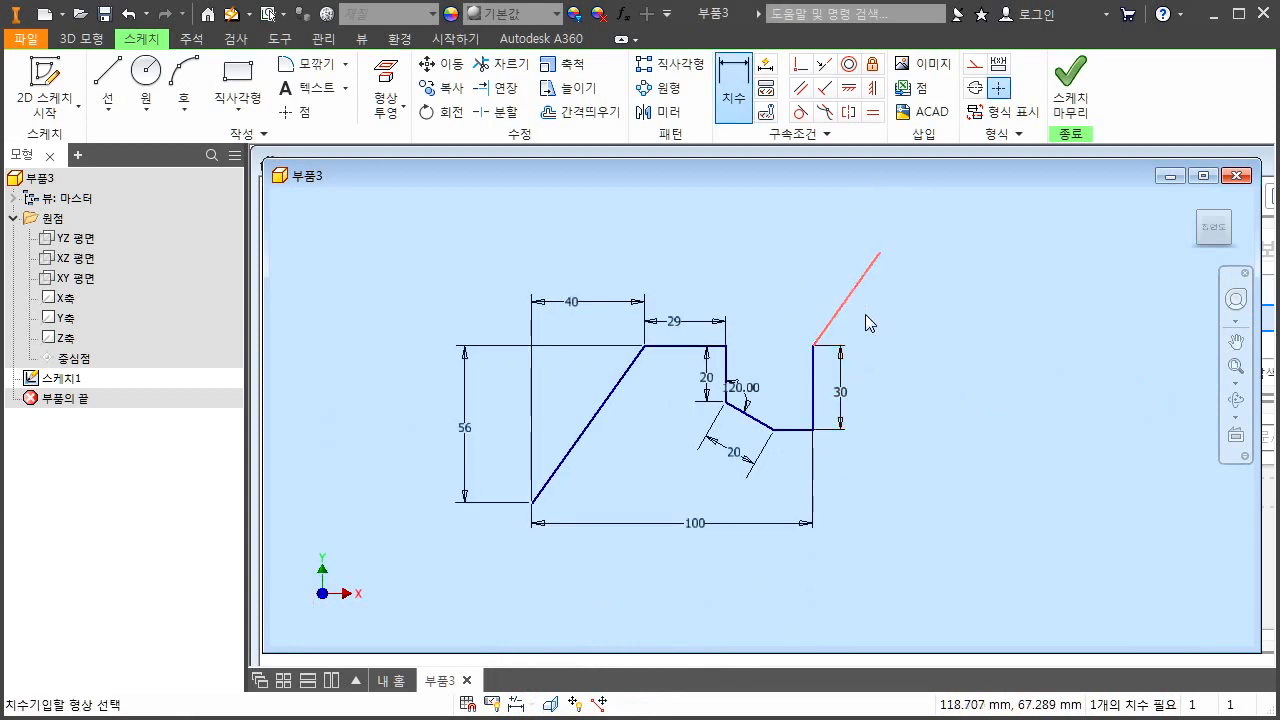
{"action": "left_click", "coordinate": [876, 318]}
{"action": "type", "text": "34"}
{"action": "key", "text": "Return"}
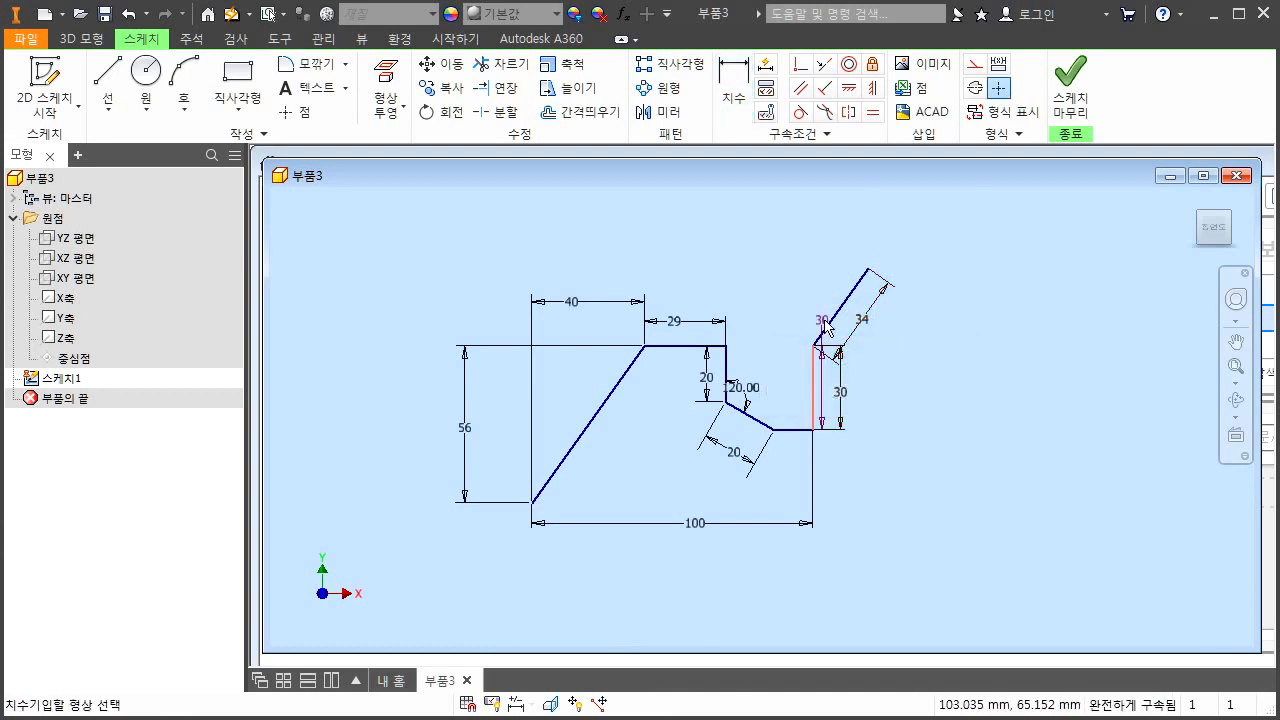
Step: Try to add an angular dimension between the 30 mm vertical line and the open-ended diagonal line above it
{"action": "left_click", "coordinate": [832, 319]}
{"action": "left_click", "coordinate": [818, 293]}
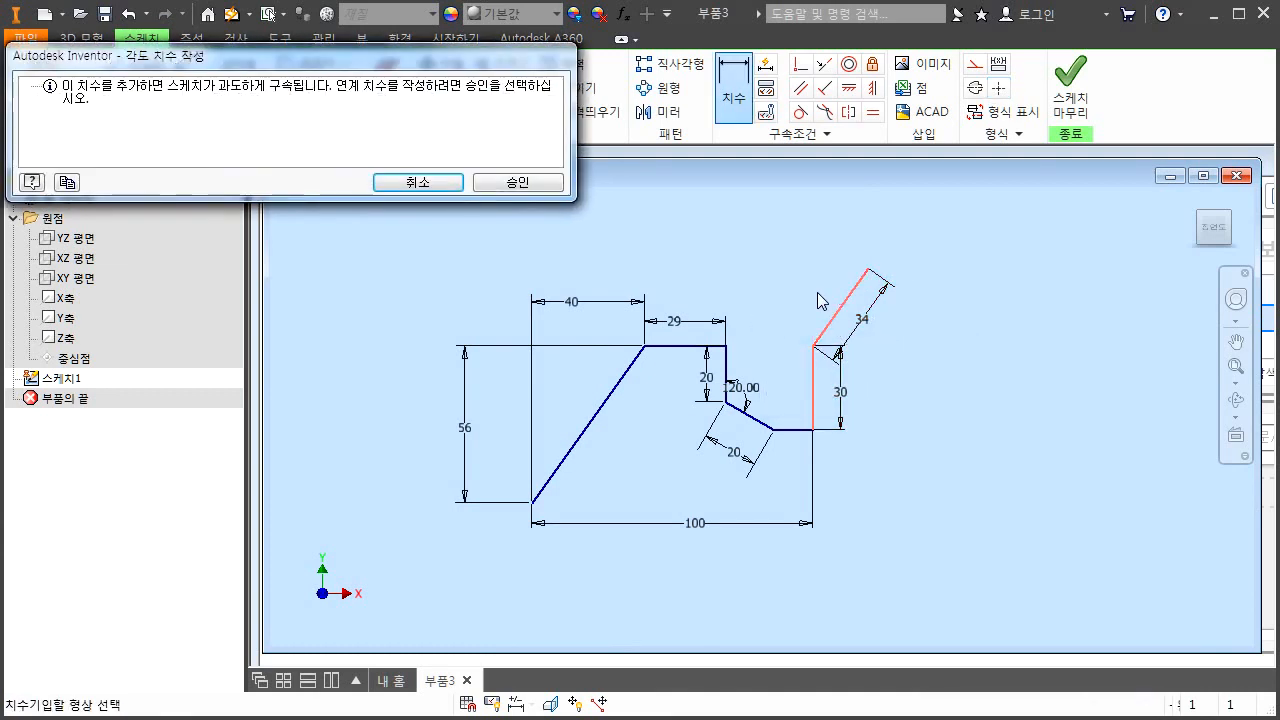
{"action": "key", "text": "Escape"}
{"action": "key", "text": "Escape"}
Step: Delete the open-ended diagonal line above the 30 mm vertical line
{"action": "scroll", "coordinate": [840, 322], "scroll_direction": "down", "scroll_amount": 3}
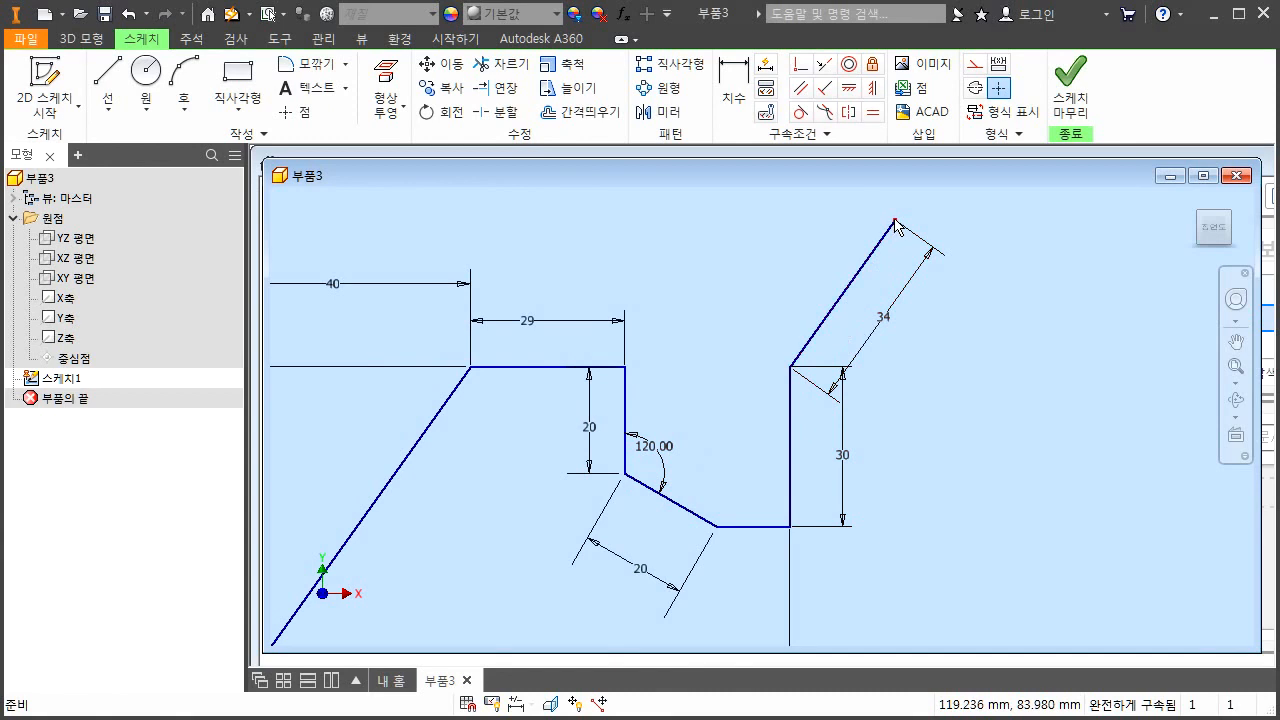
{"action": "left_click", "coordinate": [860, 286]}
{"action": "key", "text": "Delete"}
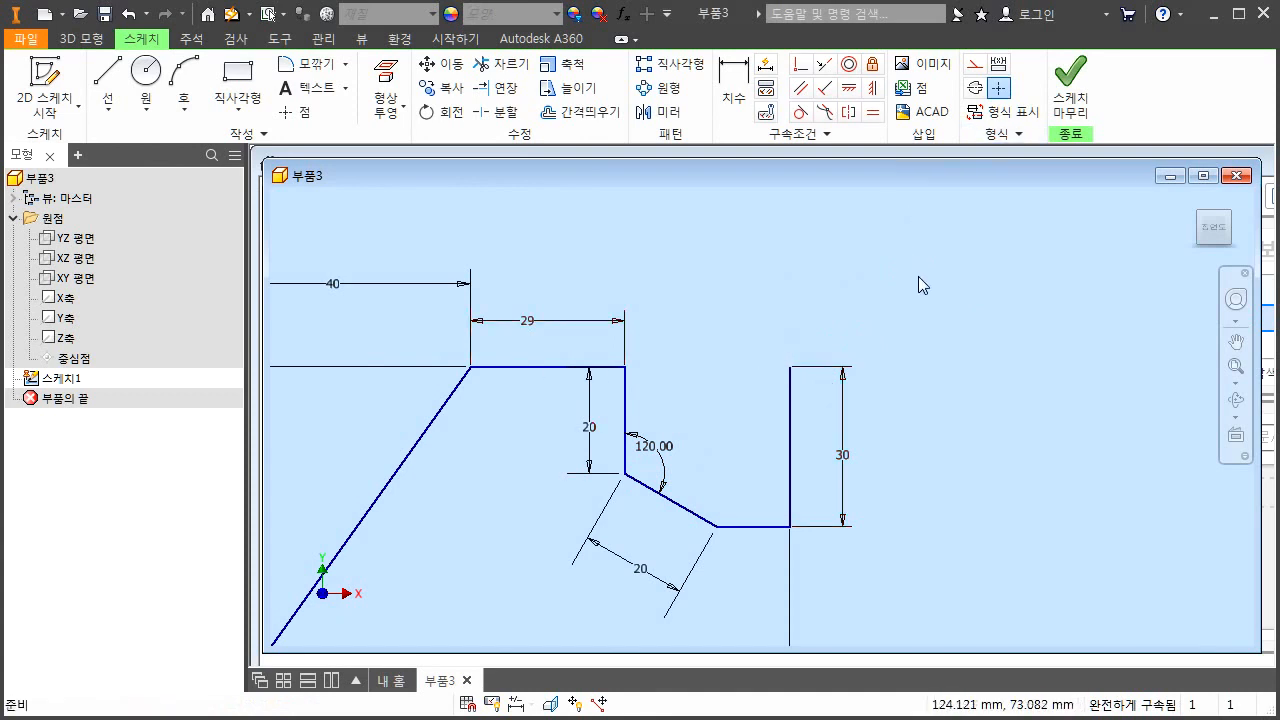
Step: Sketch a new diagonal line about 33 mm long, rising to the right from the upper end of the 30 mm vertical line
{"action": "left_click", "coordinate": [108, 75]}
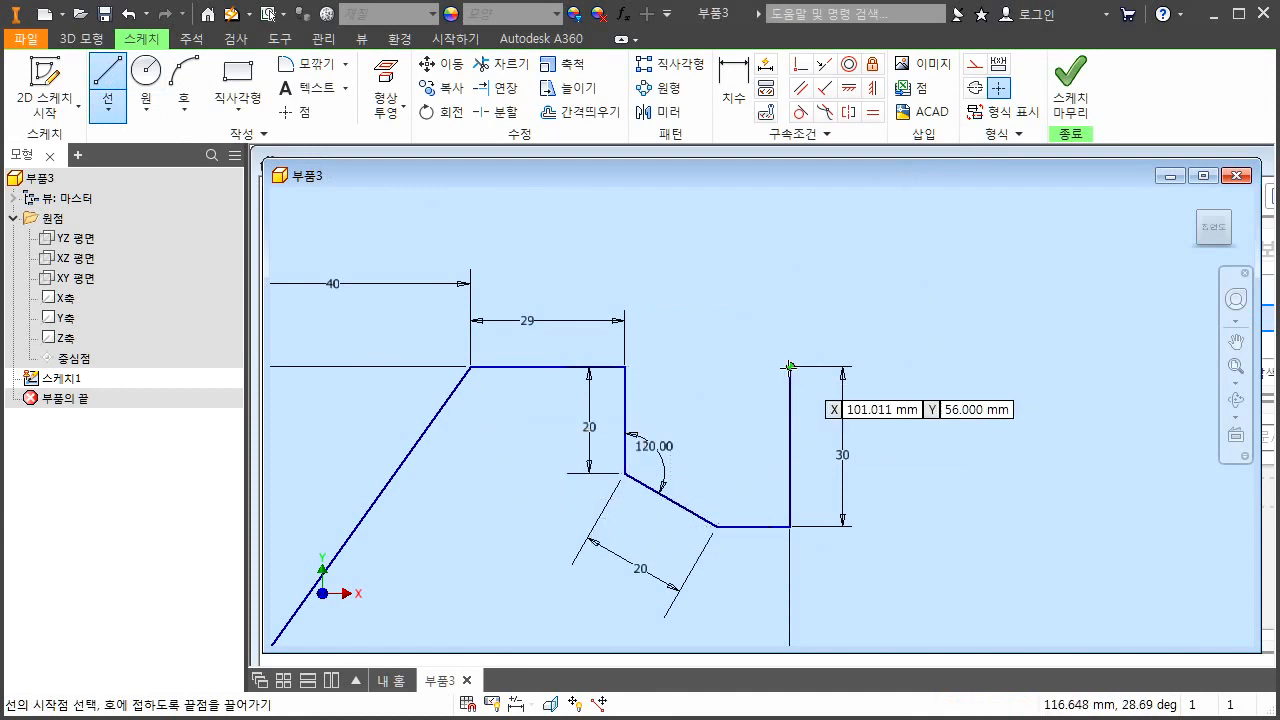
{"action": "left_click", "coordinate": [790, 367]}
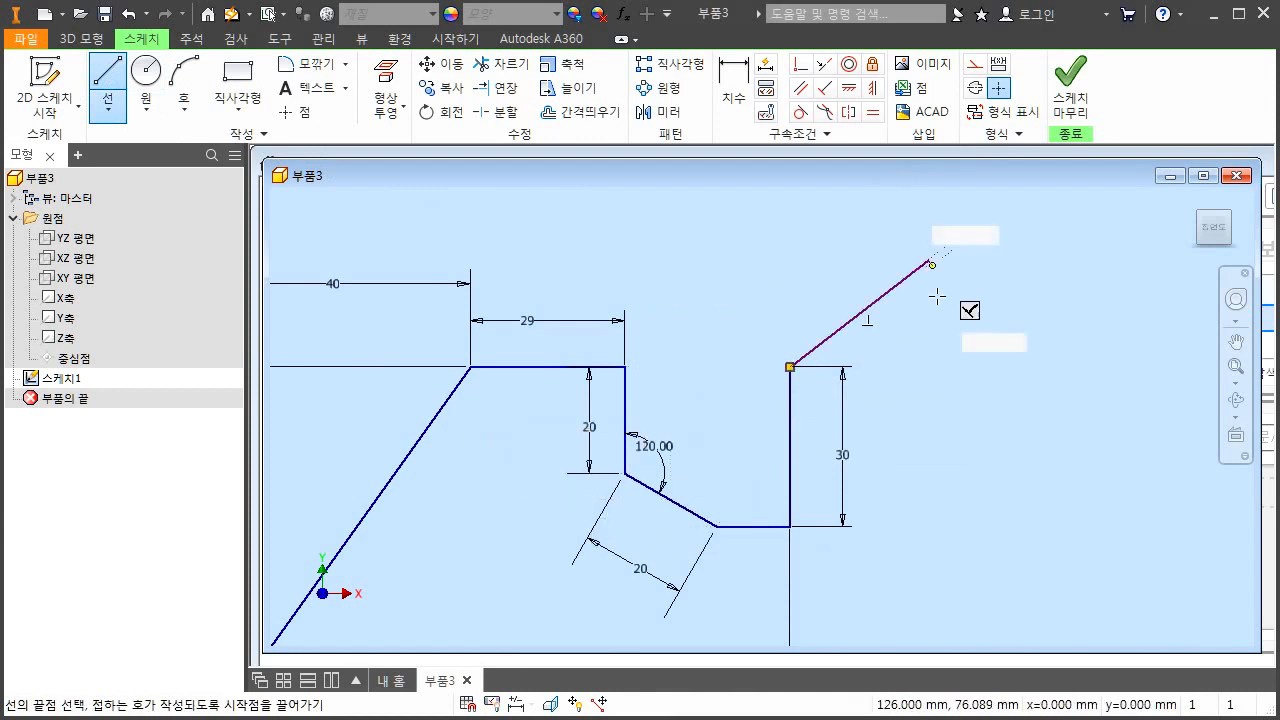
{"action": "left_click", "coordinate": [928, 262]}
{"action": "key", "text": "Escape"}
Step: Add an aligned dimension of 34 mm to the new diagonal line
{"action": "key", "text": "d"}
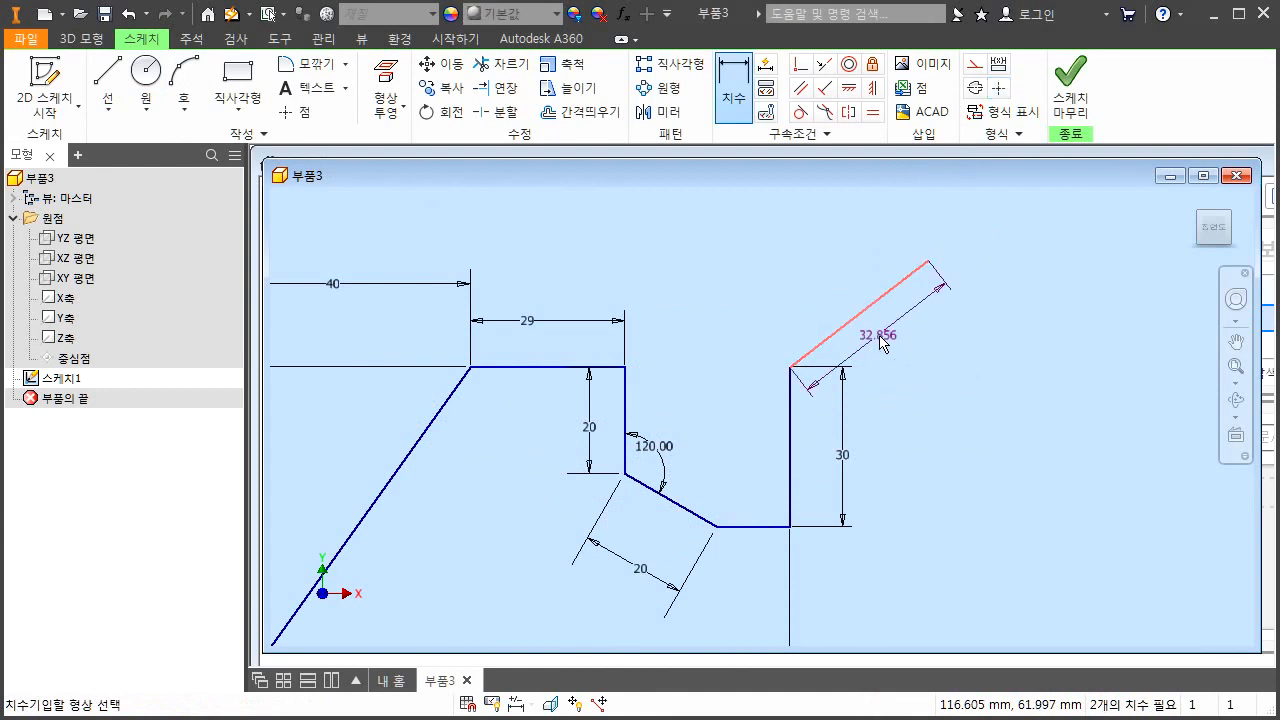
{"action": "left_click", "coordinate": [880, 340]}
{"action": "type", "text": "34"}
{"action": "key", "text": "Return"}
Step: Set a 41-degree angle between the new diagonal line and the upward extension of the 30 mm vertical line
{"action": "left_click", "coordinate": [790, 420]}
{"action": "left_click", "coordinate": [826, 340]}
{"action": "left_click", "coordinate": [815, 307]}
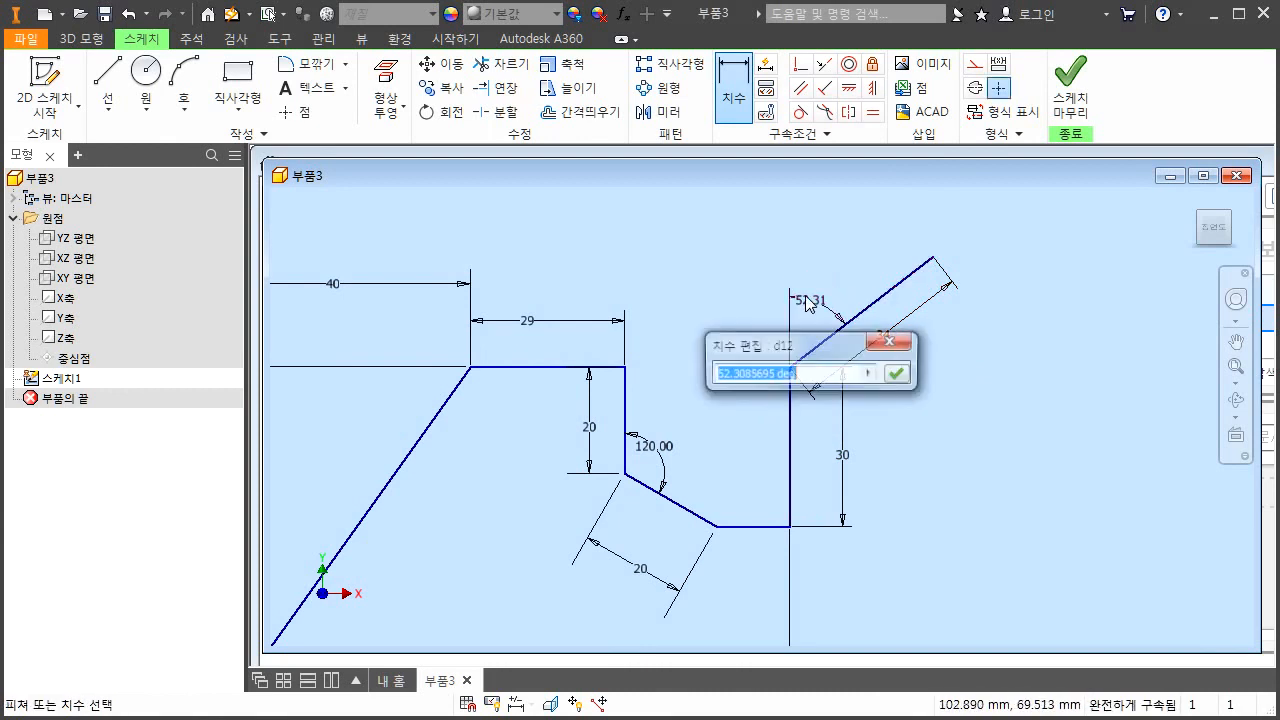
{"action": "type", "text": "41"}
{"action": "key", "text": "Return"}
{"action": "key", "text": "Escape"}
{"action": "scroll", "coordinate": [704, 341], "scroll_direction": "up", "scroll_amount": 2}
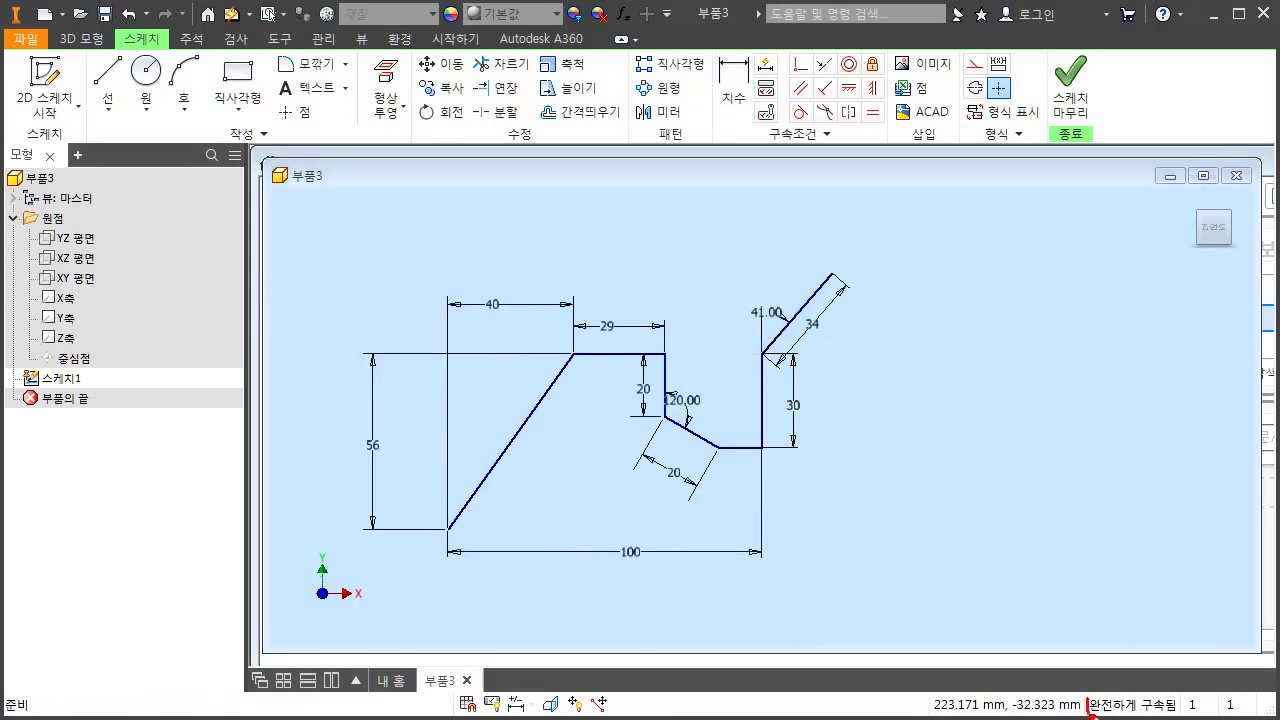
{"action": "left_click_drag", "start_coordinate": [1178, 697], "coordinate": [1093, 697]}
{"action": "mouse_move", "coordinate": [1062, 550]}
{"action": "left_mouse_down"}
{"action": "mouse_move", "coordinate": [1108, 580]}
{"action": "mouse_move", "coordinate": [1119, 674]}
{"action": "left_mouse_up"}
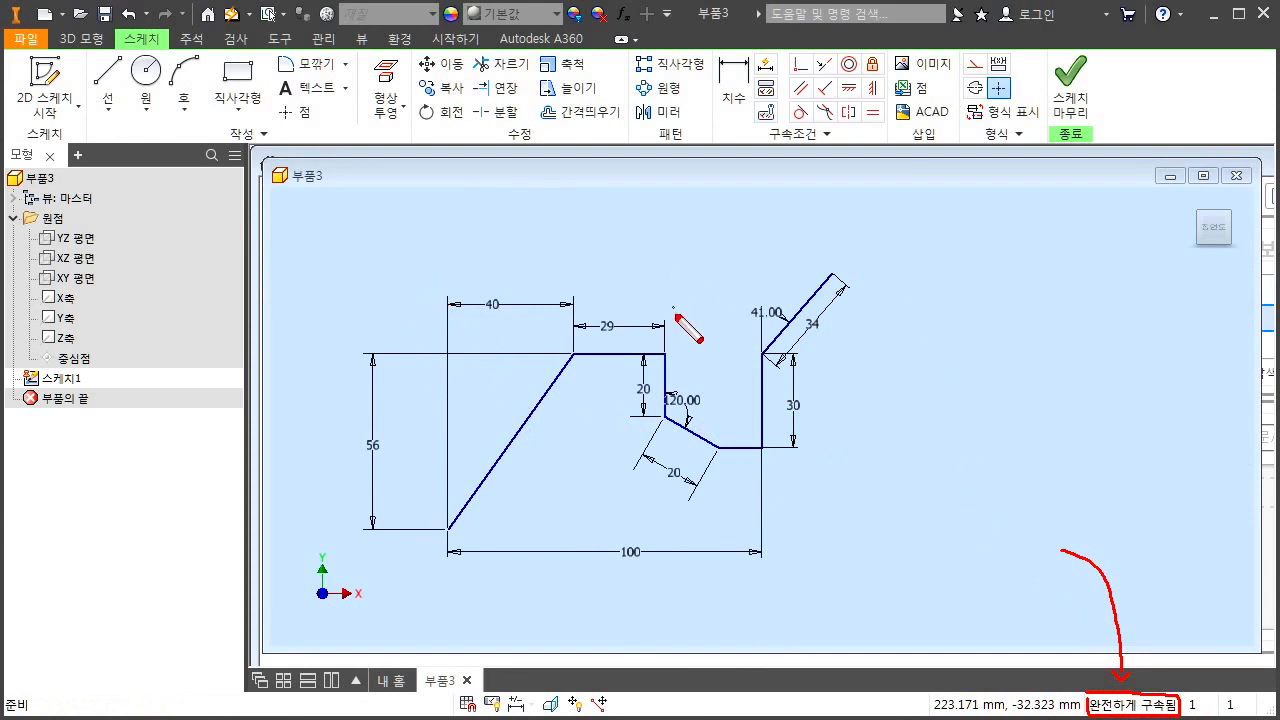
{"action": "left_click_drag", "start_coordinate": [451, 535], "coordinate": [447, 532]}
{"action": "mouse_move", "coordinate": [660, 572]}
{"action": "left_mouse_down"}
{"action": "mouse_move", "coordinate": [646, 532]}
{"action": "mouse_move", "coordinate": [657, 580]}
{"action": "left_mouse_up"}
{"action": "mouse_move", "coordinate": [352, 462]}
{"action": "left_mouse_down"}
{"action": "mouse_move", "coordinate": [385, 428]}
{"action": "mouse_move", "coordinate": [357, 465]}
{"action": "left_mouse_up"}
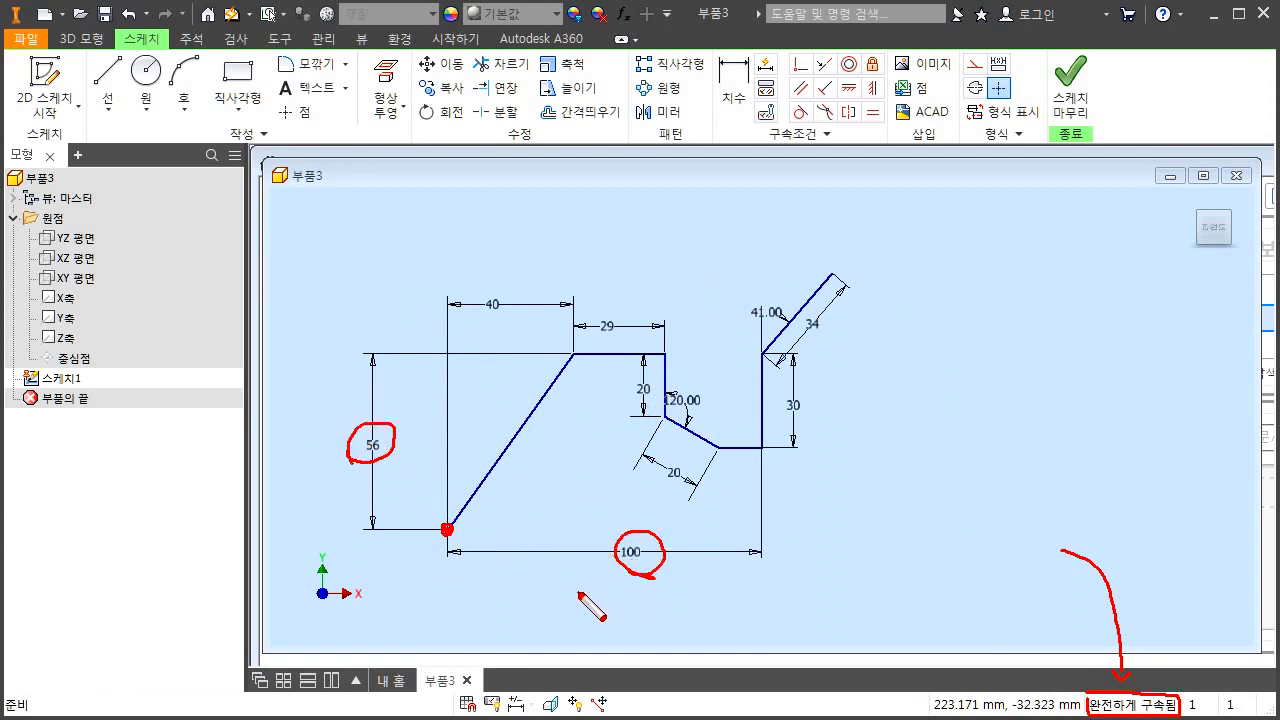
{"action": "mouse_move", "coordinate": [933, 297]}
{"action": "left_mouse_down"}
{"action": "mouse_move", "coordinate": [928, 330]}
{"action": "mouse_move", "coordinate": [1064, 375]}
{"action": "mouse_move", "coordinate": [845, 281]}
{"action": "left_mouse_up"}
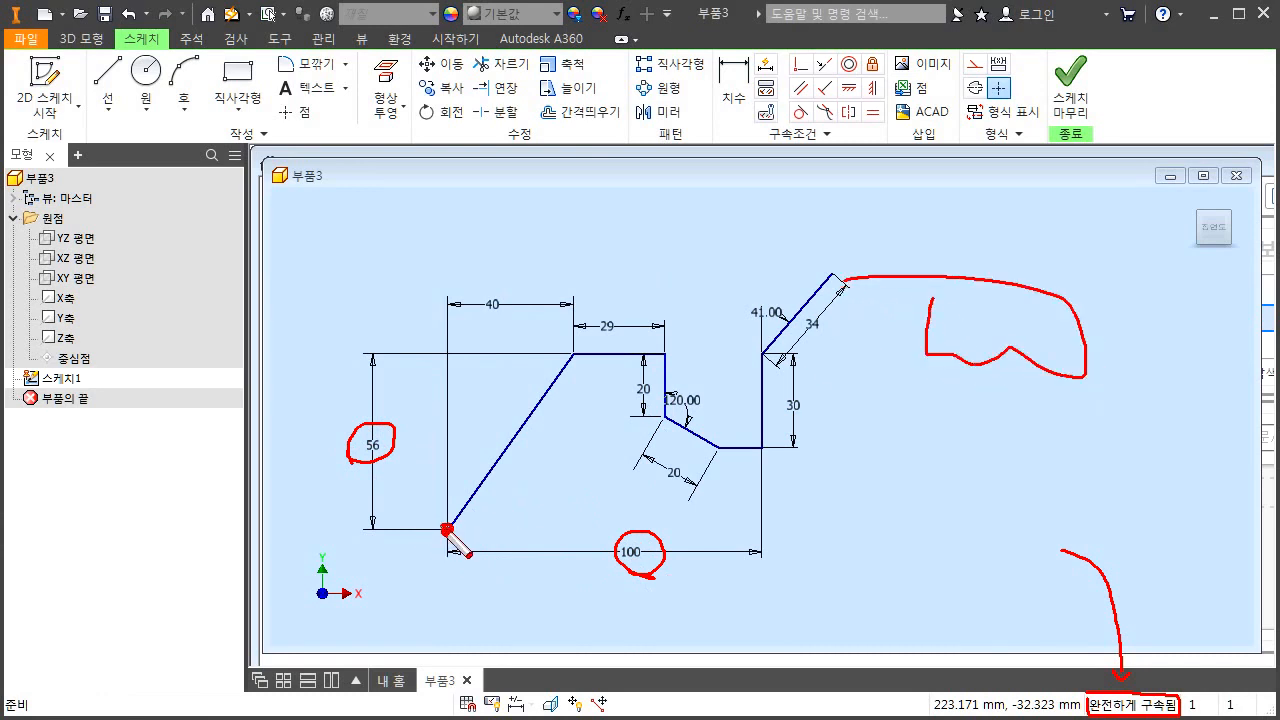
{"action": "mouse_move", "coordinate": [643, 578]}
{"action": "left_mouse_down"}
{"action": "mouse_move", "coordinate": [620, 574]}
{"action": "mouse_move", "coordinate": [640, 576]}
{"action": "left_mouse_up"}
{"action": "left_click_drag", "start_coordinate": [557, 529], "coordinate": [575, 542]}
{"action": "left_click_drag", "start_coordinate": [573, 528], "coordinate": [557, 542]}
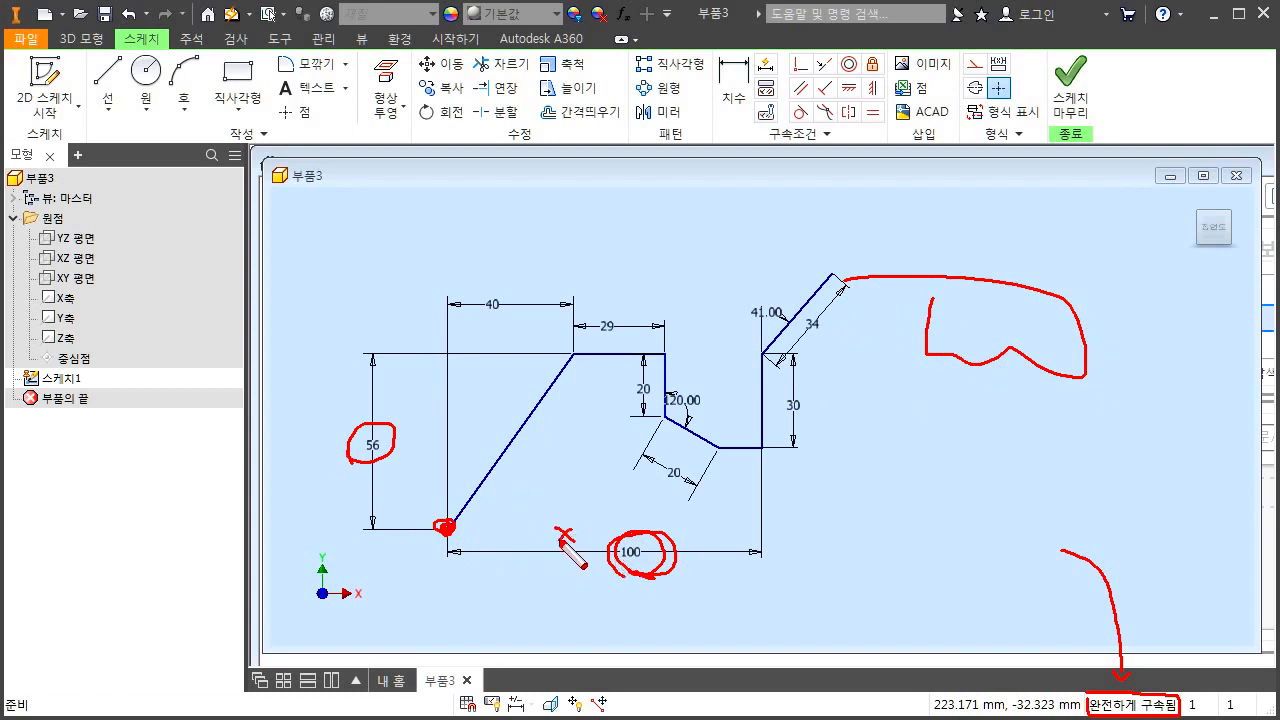
{"action": "left_click_drag", "start_coordinate": [385, 403], "coordinate": [388, 415]}
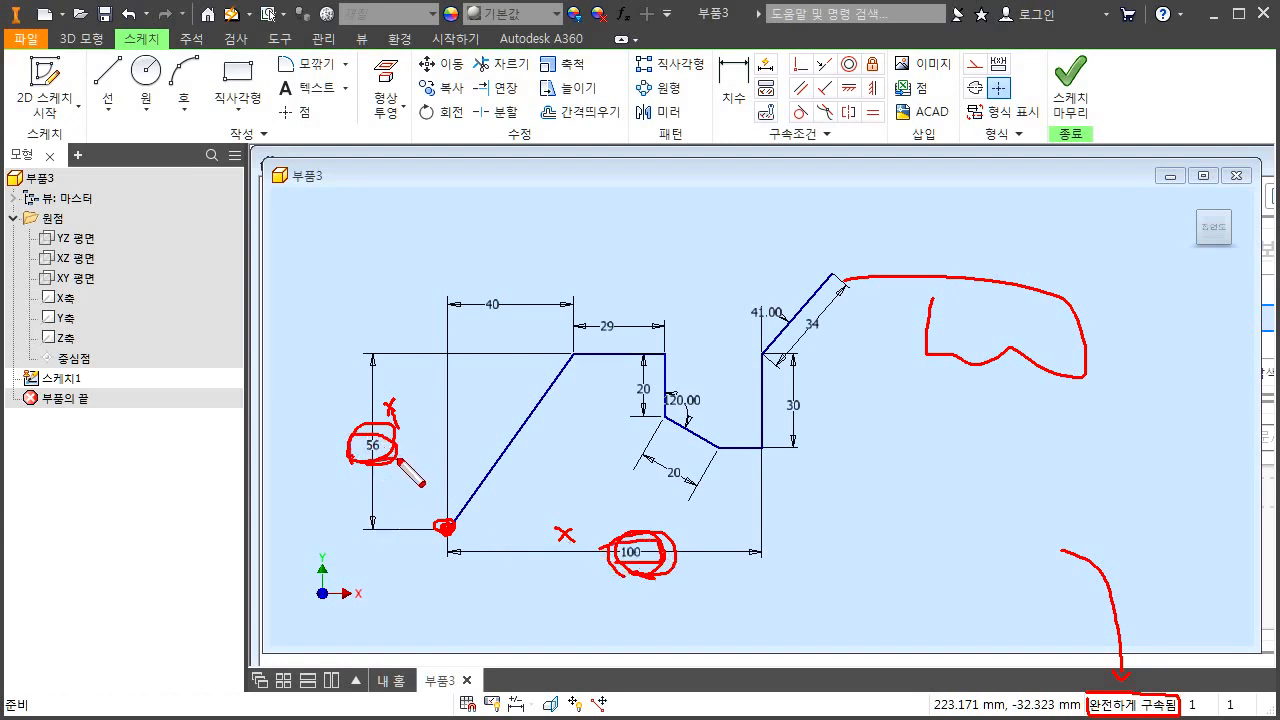
{"action": "mouse_move", "coordinate": [818, 60]}
{"action": "left_mouse_down"}
{"action": "mouse_move", "coordinate": [795, 46]}
{"action": "mouse_move", "coordinate": [790, 78]}
{"action": "left_mouse_up"}
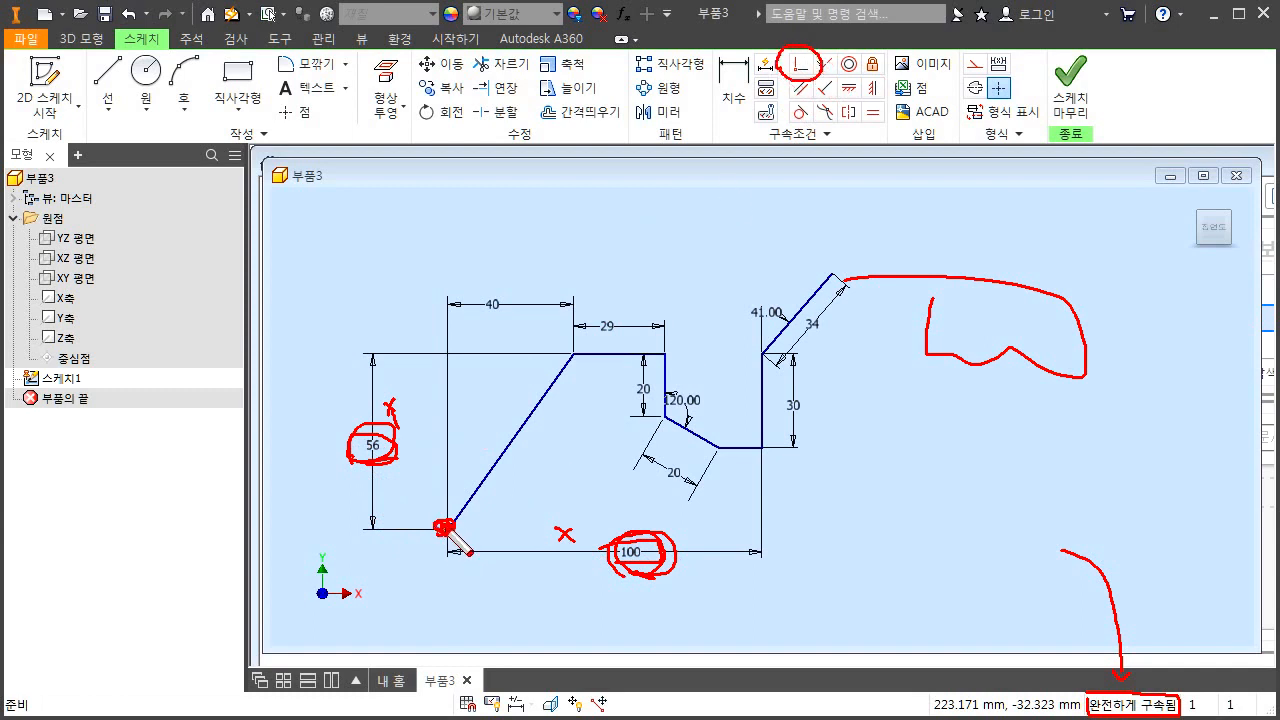
{"action": "left_click_drag", "start_coordinate": [928, 474], "coordinate": [931, 487]}
{"action": "left_click", "coordinate": [932, 493]}
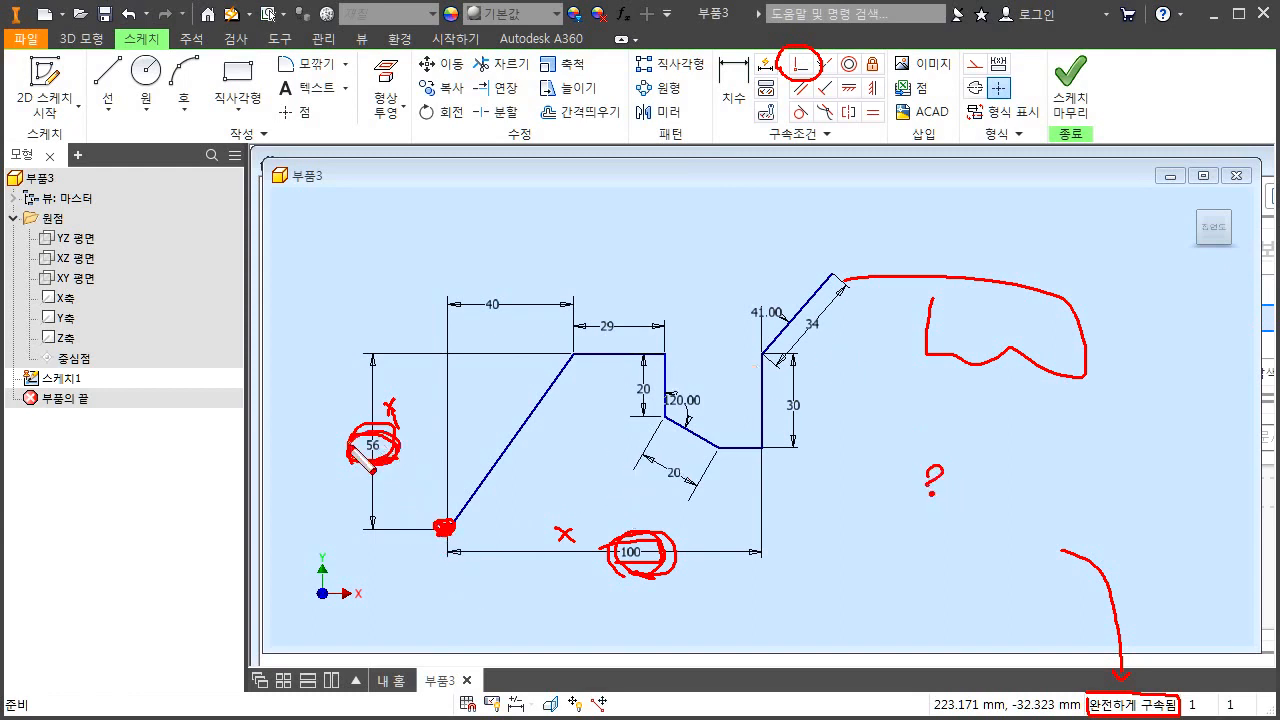
{"action": "mouse_move", "coordinate": [636, 568]}
{"action": "left_mouse_down"}
{"action": "mouse_move", "coordinate": [665, 550]}
{"action": "mouse_move", "coordinate": [612, 565]}
{"action": "left_mouse_up"}
{"action": "mouse_move", "coordinate": [948, 546]}
{"action": "left_mouse_down"}
{"action": "mouse_move", "coordinate": [928, 548]}
{"action": "mouse_move", "coordinate": [972, 537]}
{"action": "mouse_move", "coordinate": [935, 535]}
{"action": "left_mouse_up"}
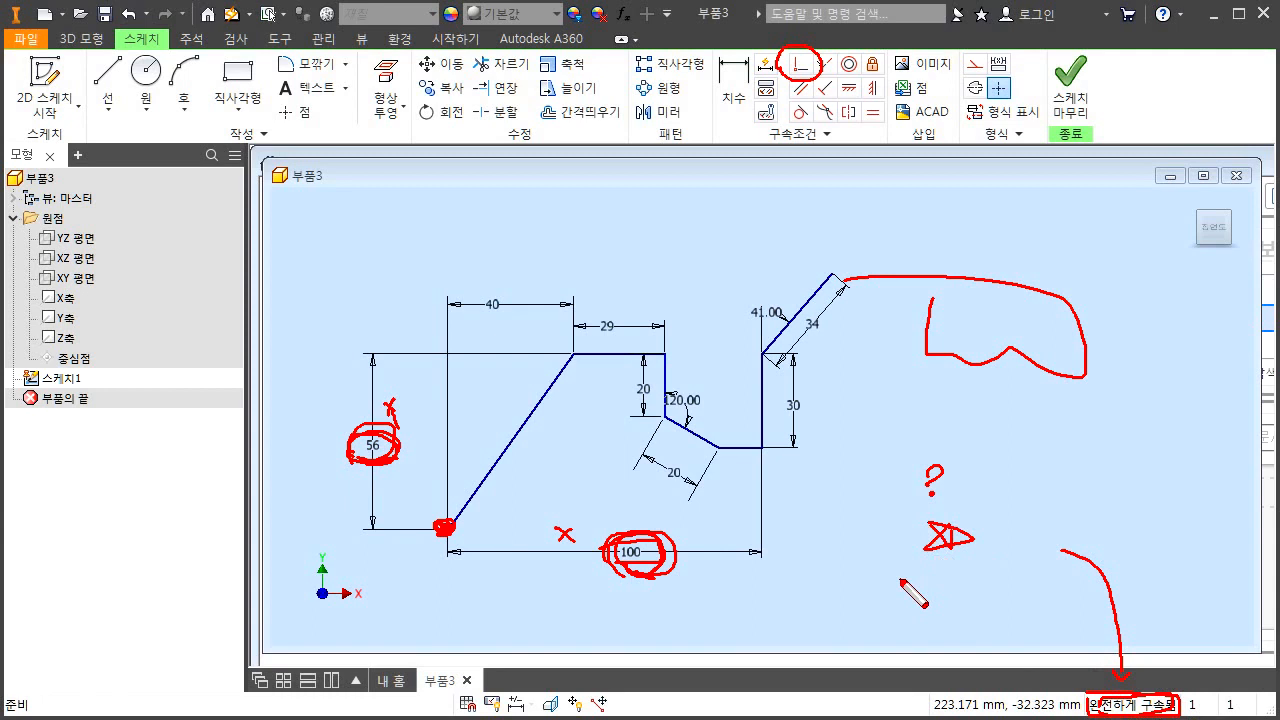